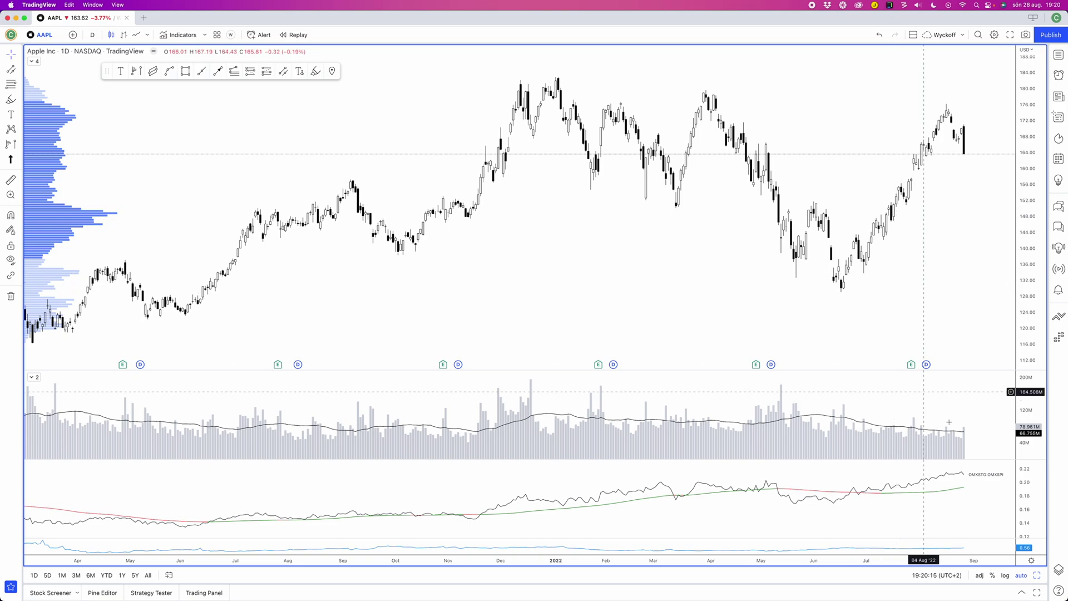
left_click(1058, 570)
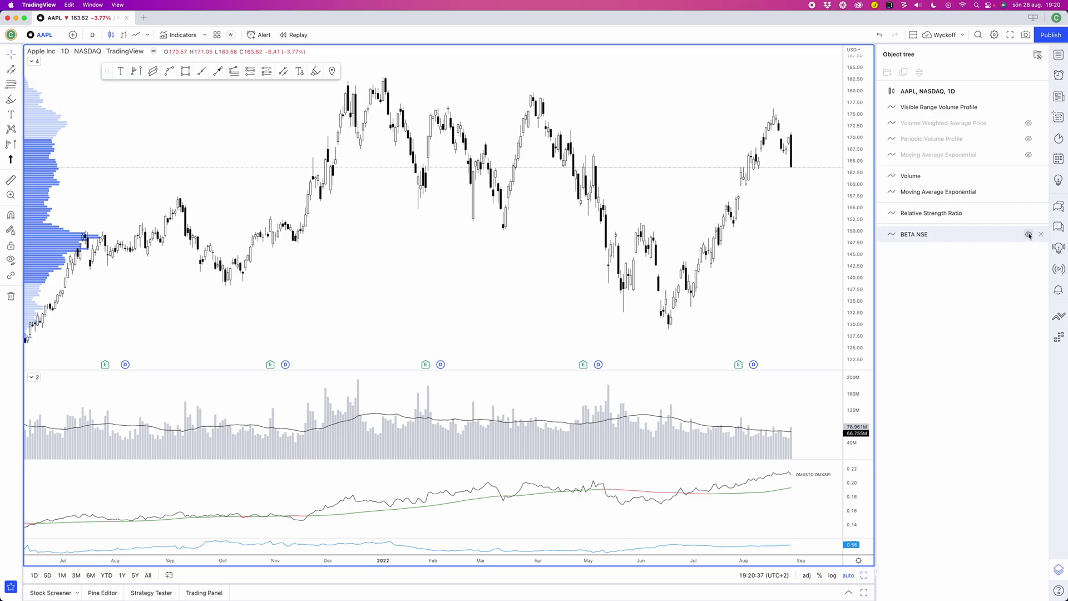
left_click(1029, 234)
left_click(1029, 235)
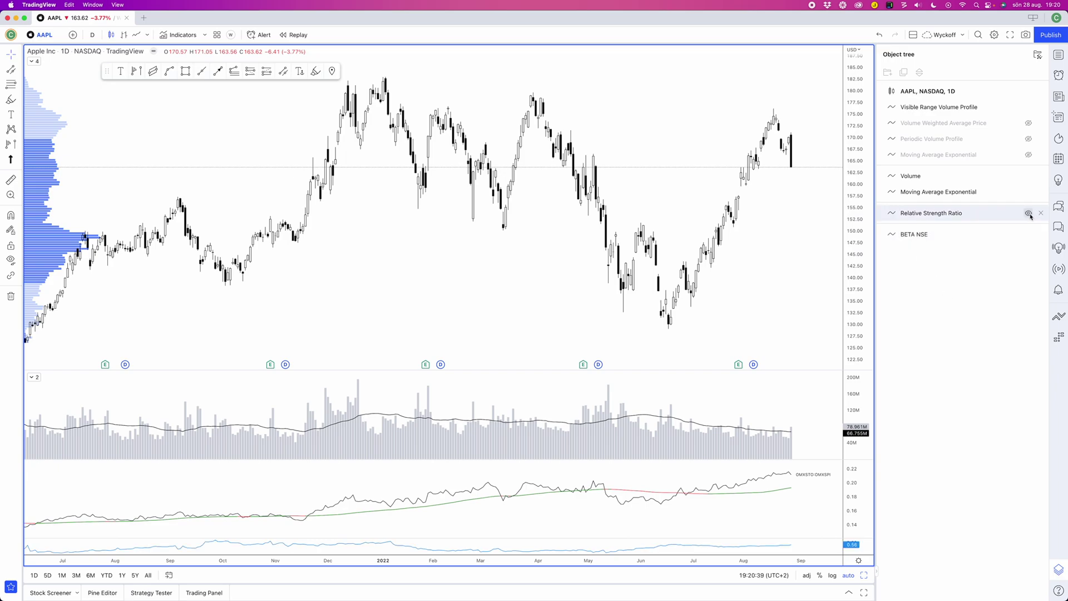
left_click(1028, 214)
left_click(1028, 214)
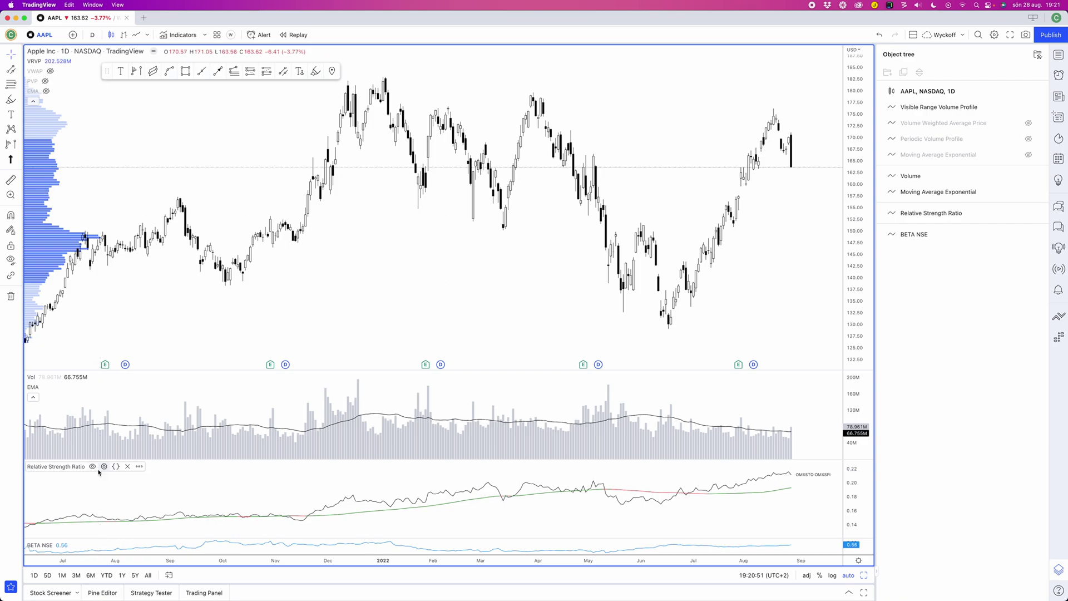
left_click(92, 467)
left_click(93, 467)
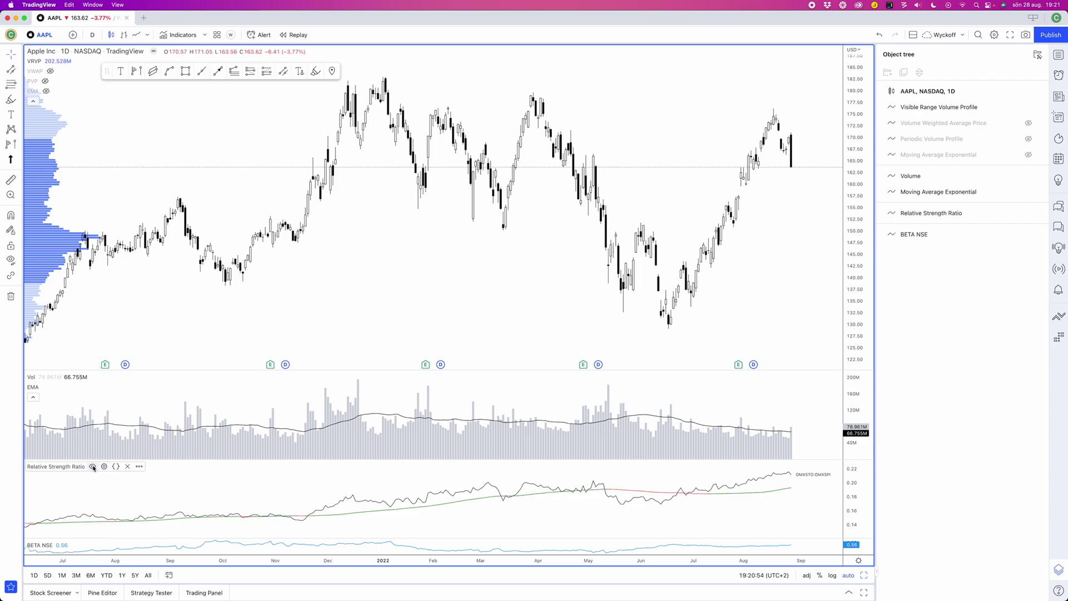
left_click(1028, 192)
left_click(1027, 191)
left_click(1028, 213)
left_click(1027, 213)
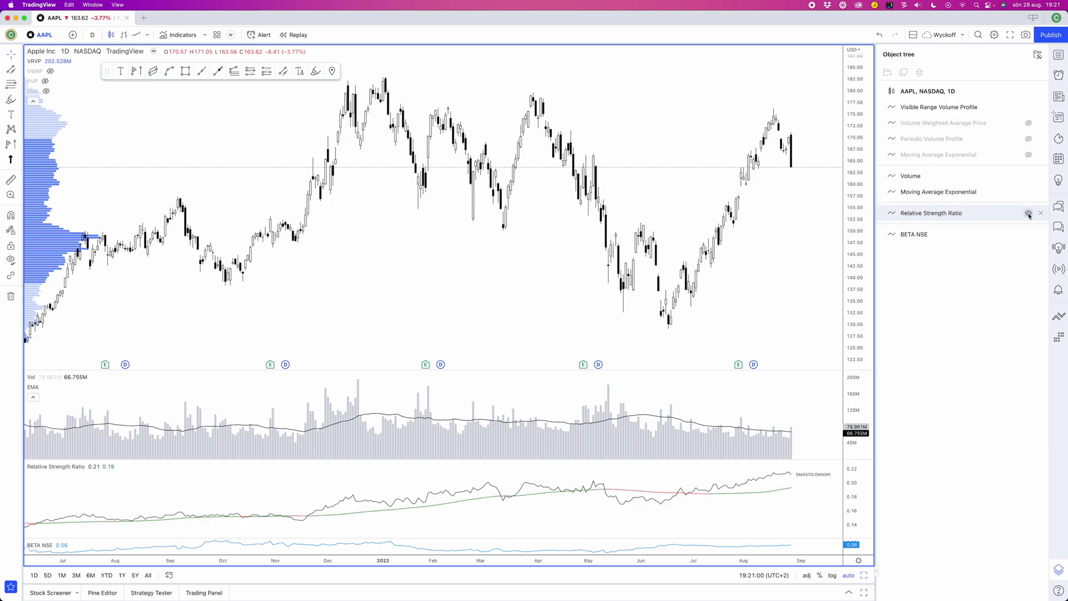
left_click(32, 103)
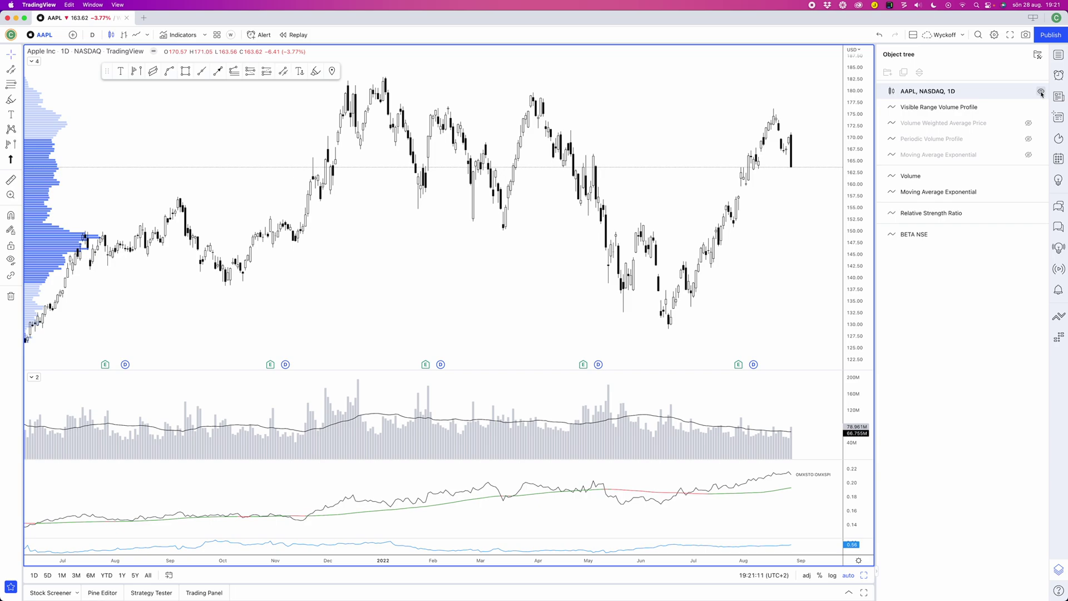
left_click(1041, 92)
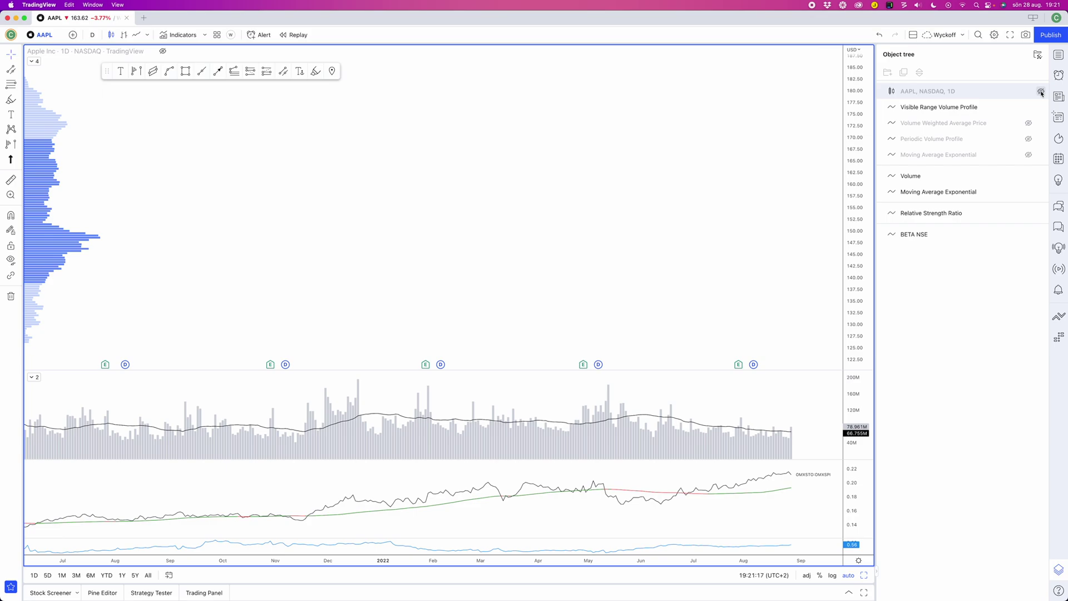
left_click(1041, 92)
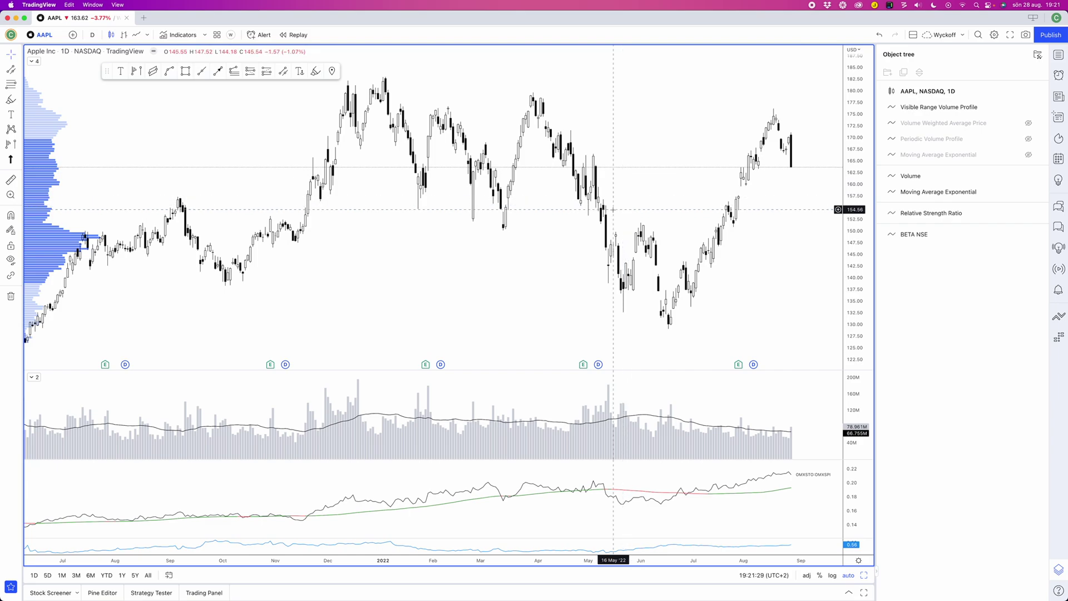
- Zoom the AAPL daily chart out until March 2020 appears at the left edge
scroll(614, 210, "down", 4)
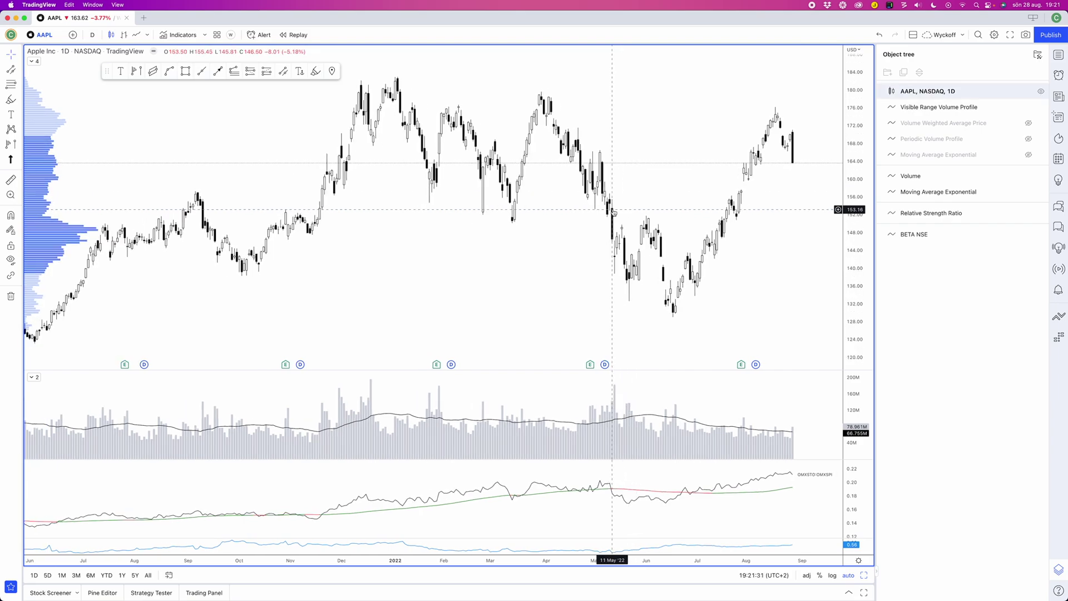
scroll(613, 210, "down", 5)
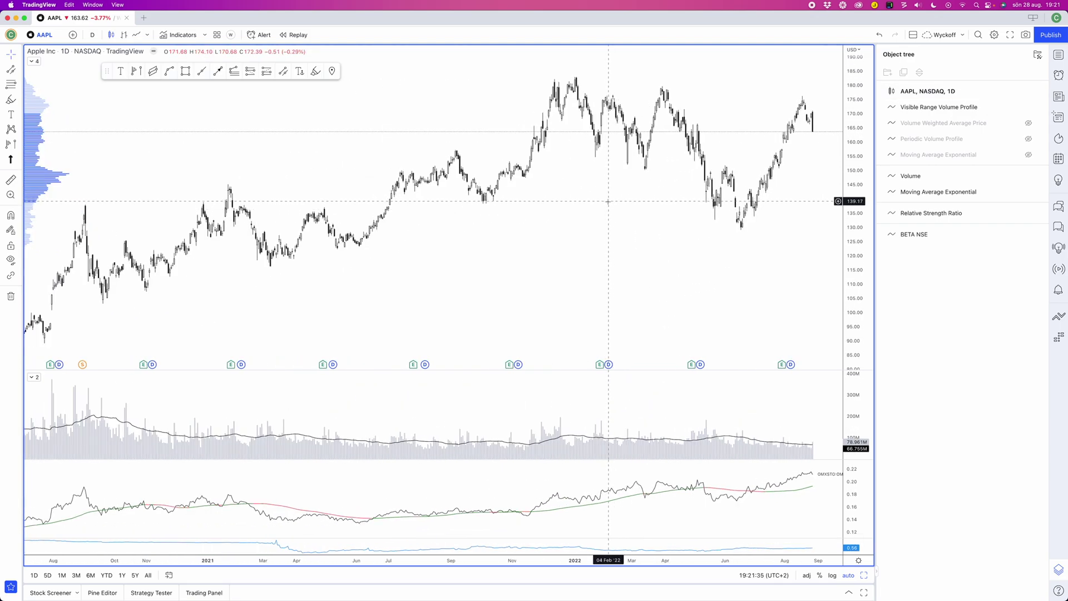
scroll(611, 199, "down", 2)
scroll(611, 199, "down", 1)
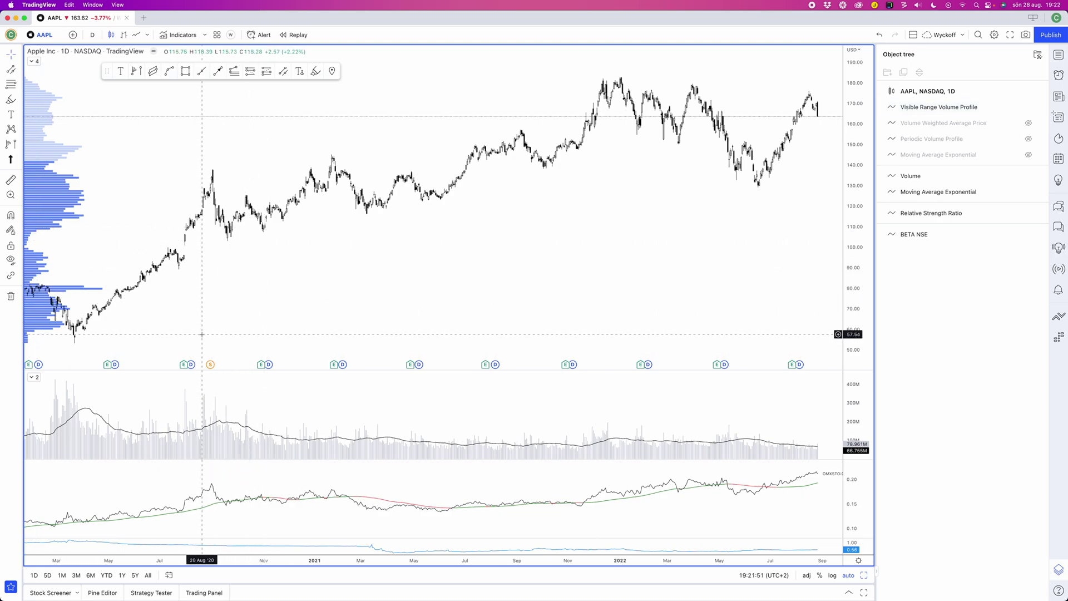
- Add horizontal lines at 57.54, 65.67, 82.34, 100.22 and 106.93 with Alt+H
key("alt+h")
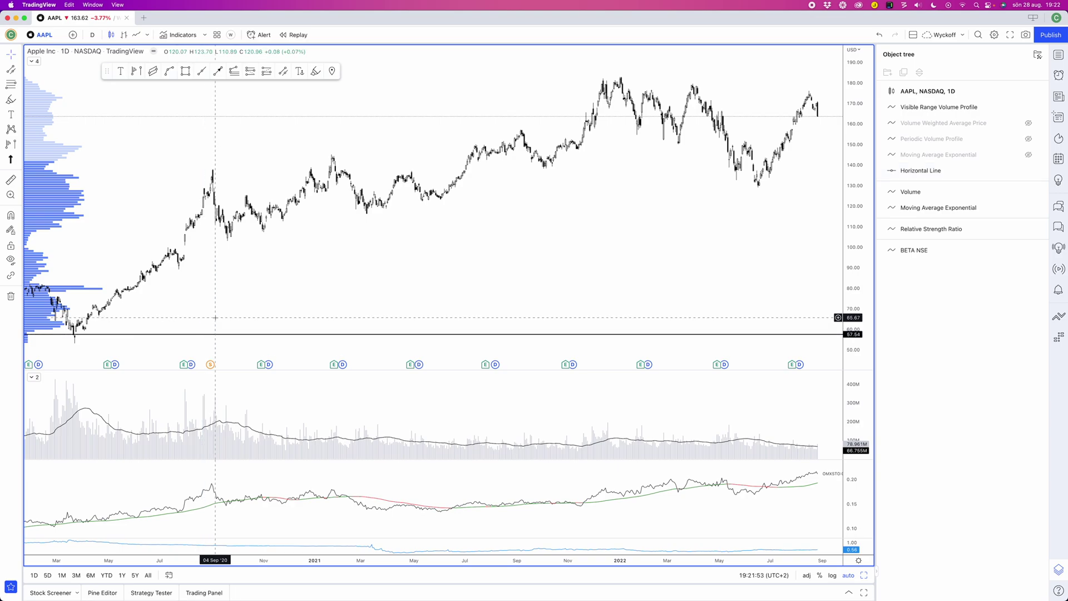
key("alt+h")
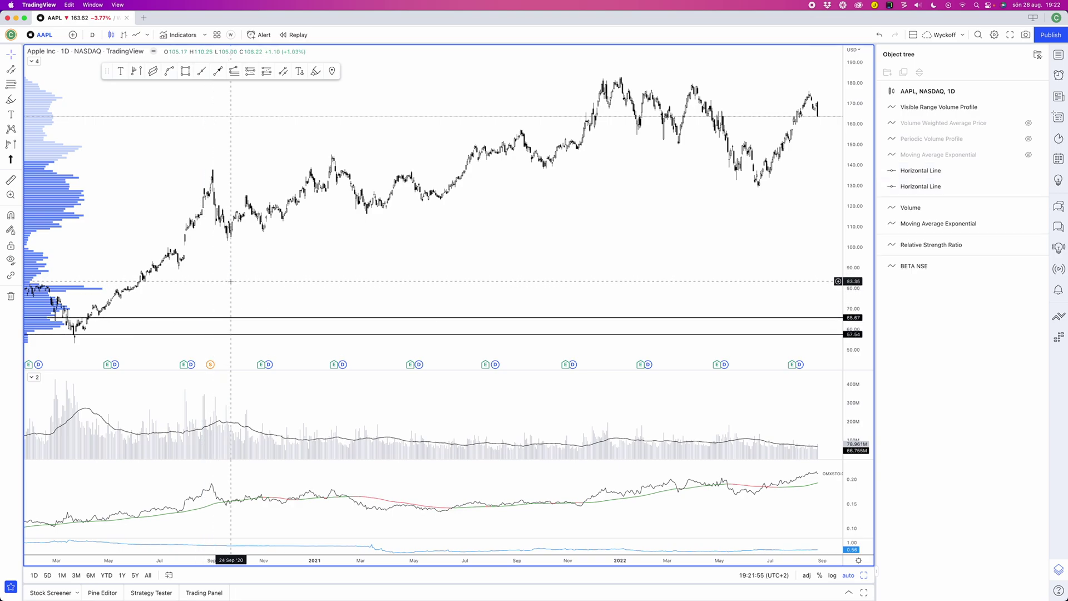
key("alt+h")
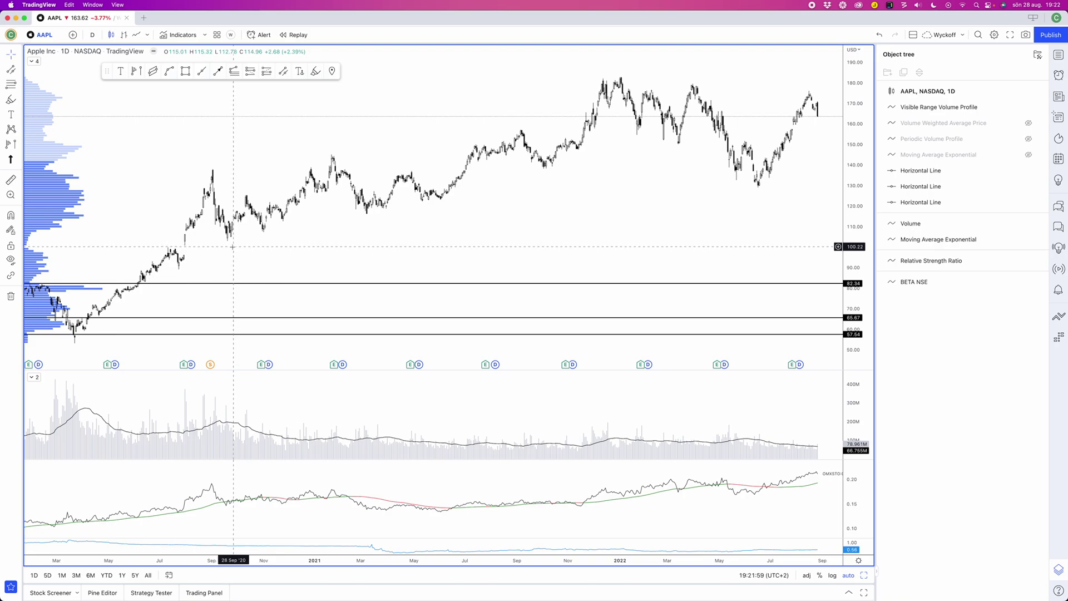
key("alt+h")
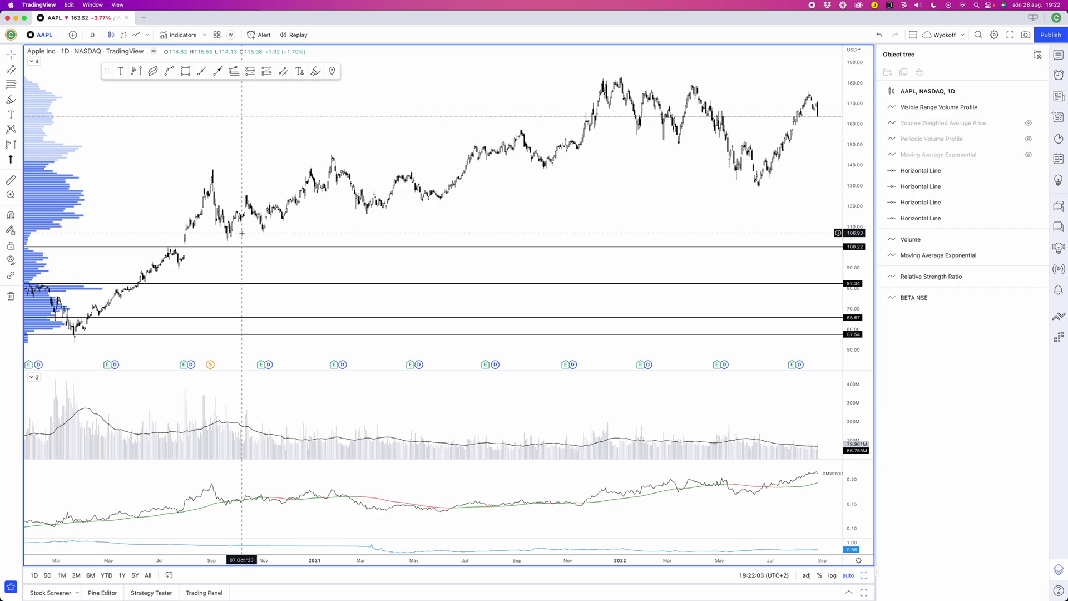
key("alt+h")
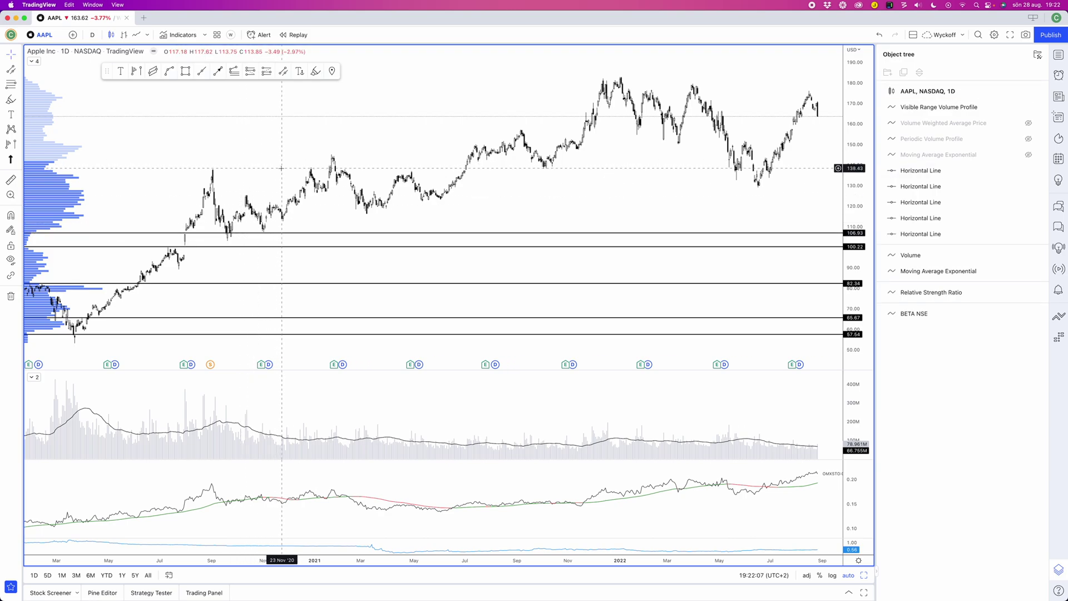
- Add horizontal lines at 137.82, 152.45, 158.75 and 182.13
key("alt+h")
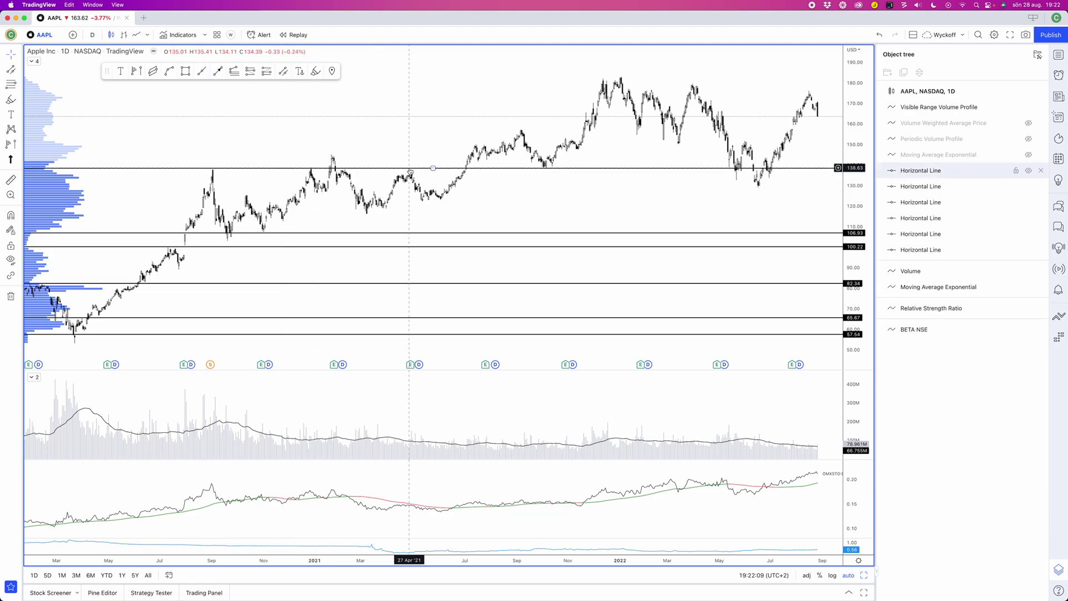
left_click_drag(411, 169, 414, 171)
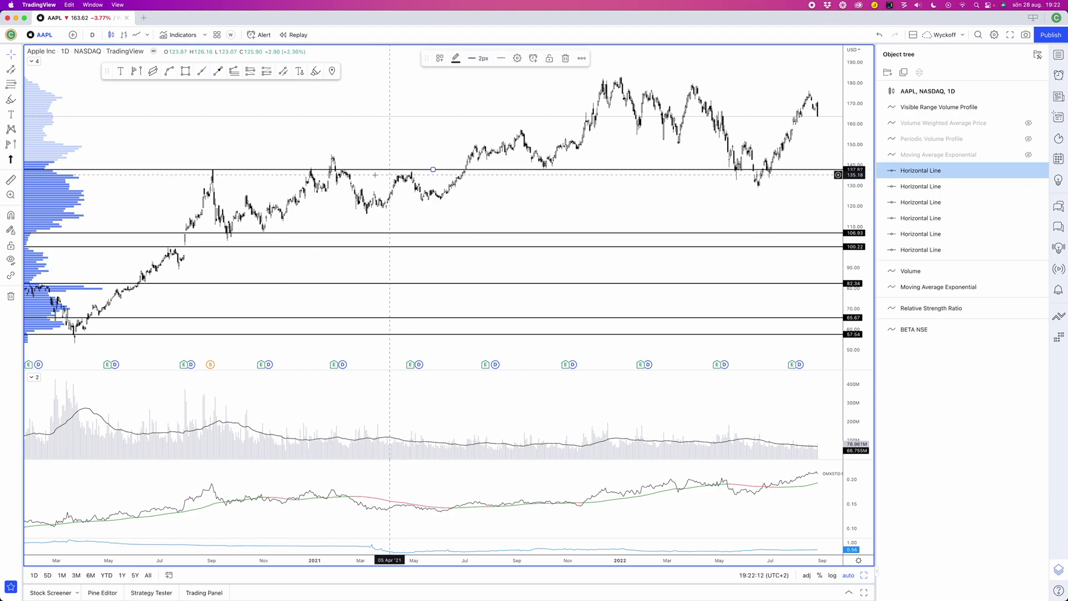
left_click(637, 140)
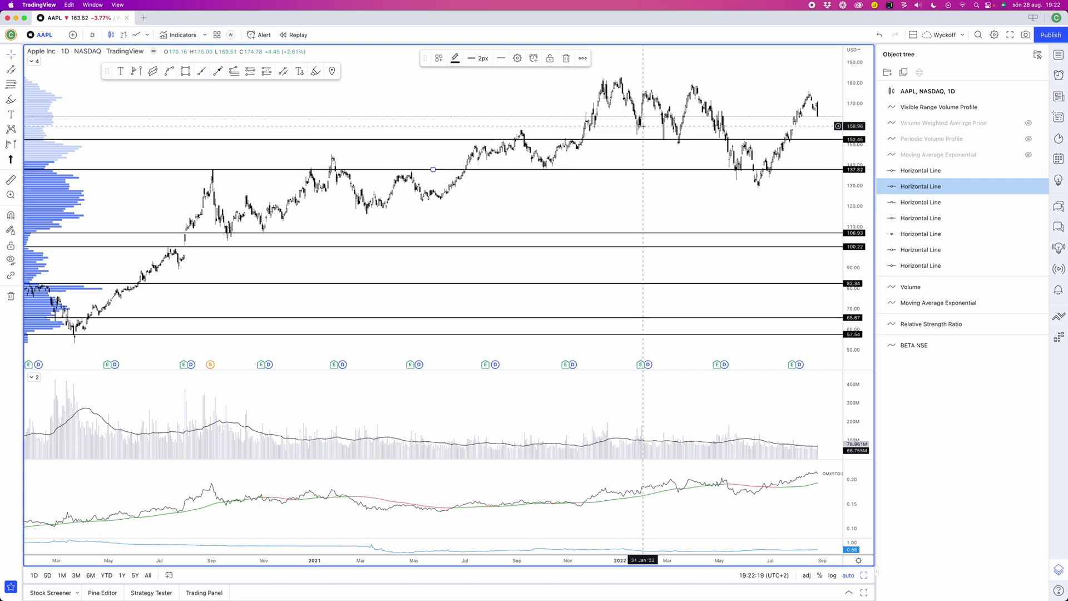
left_click(645, 127)
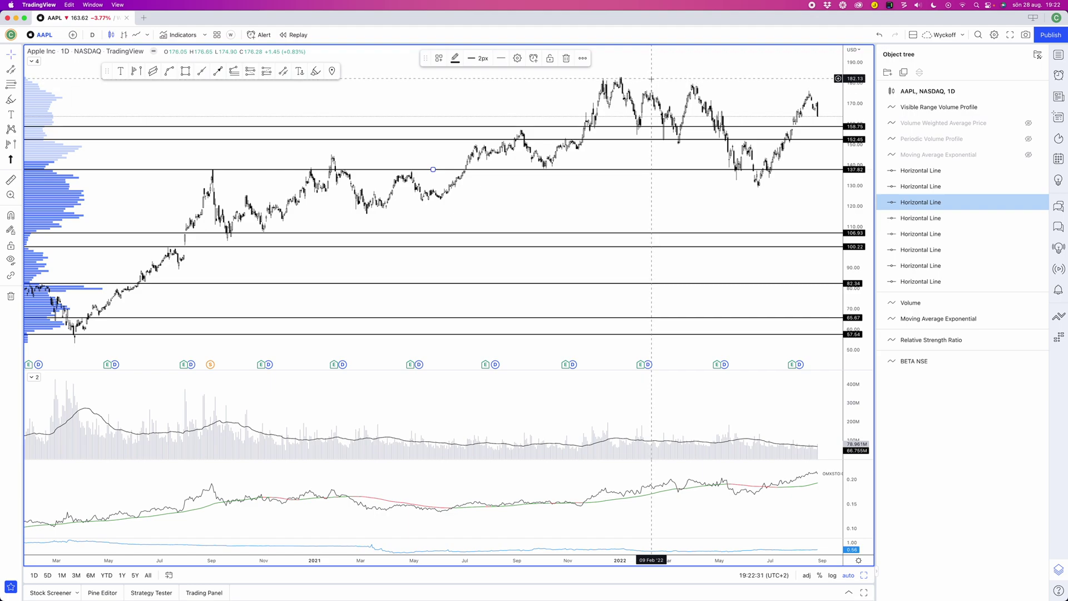
left_click(650, 78)
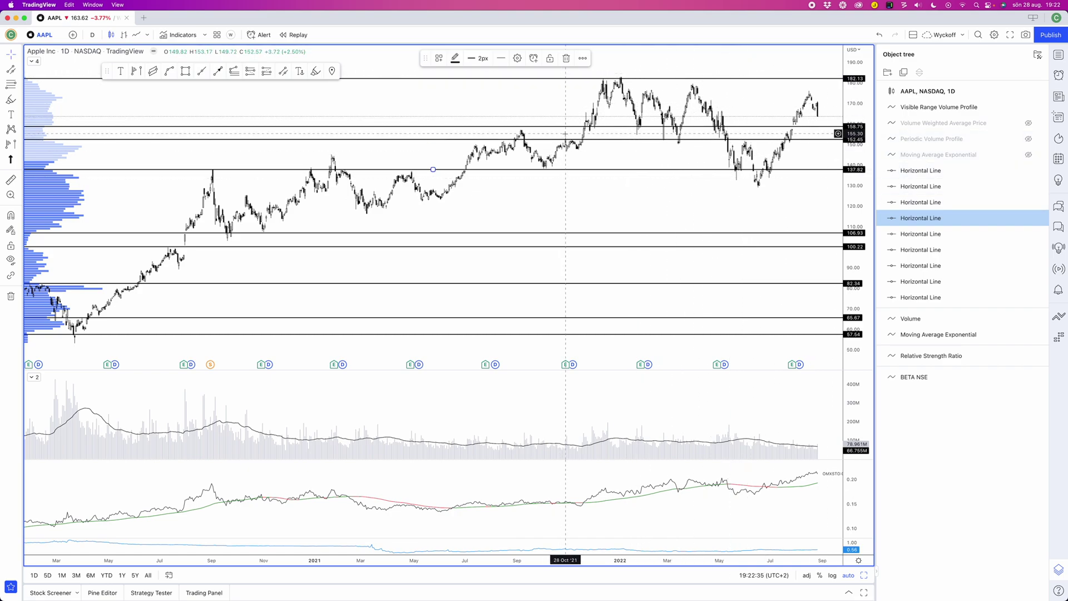
- Select all nine Horizontal Line rows, group them, and name the group LVN's
left_click(967, 171)
left_click_drag(961, 174, 951, 294)
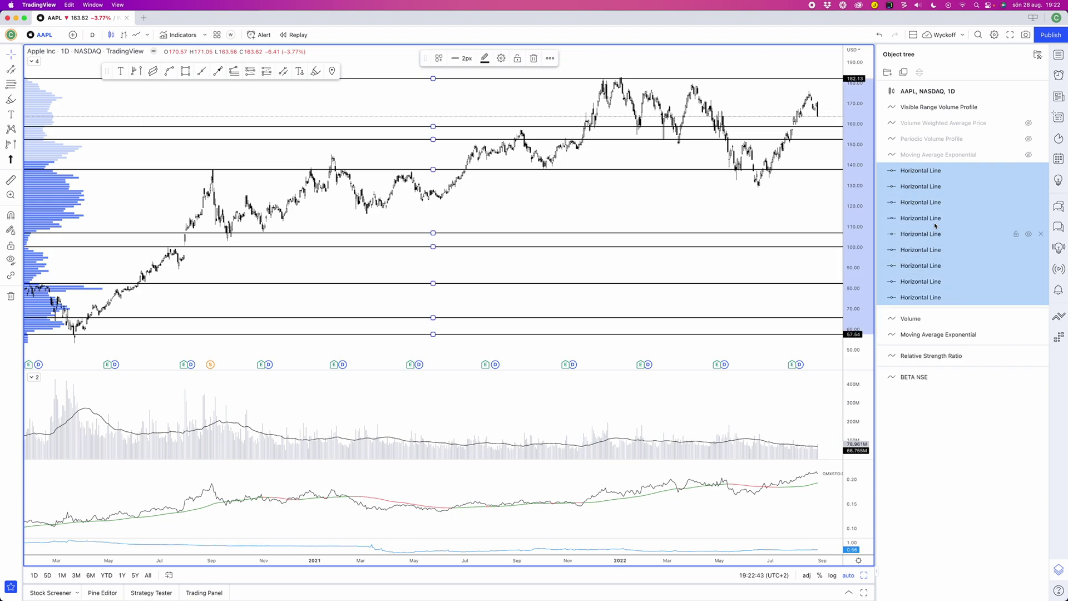
left_click(887, 73)
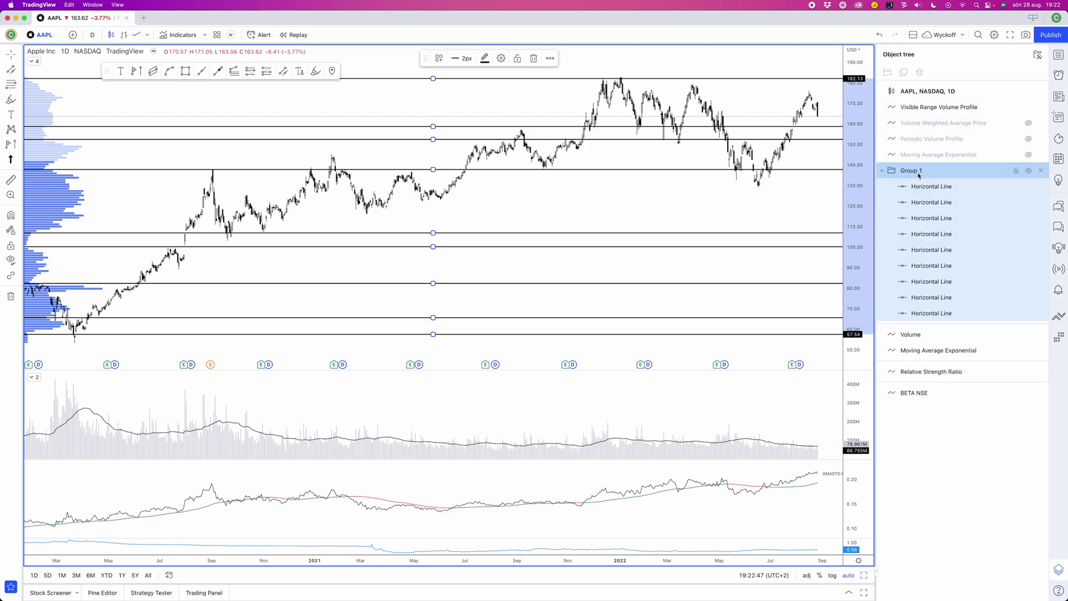
double_click(912, 172)
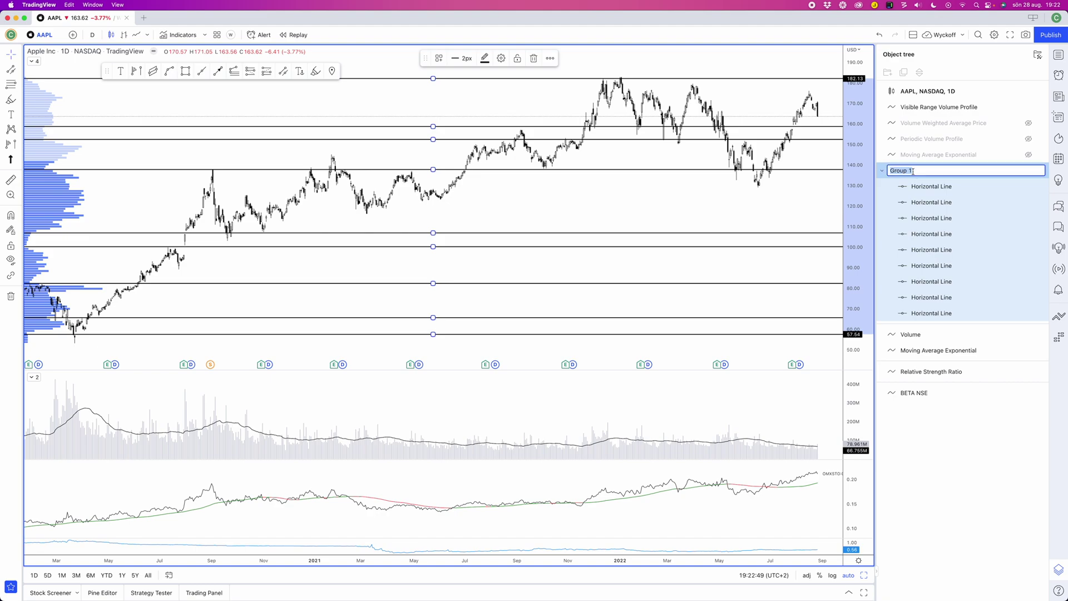
type("L")
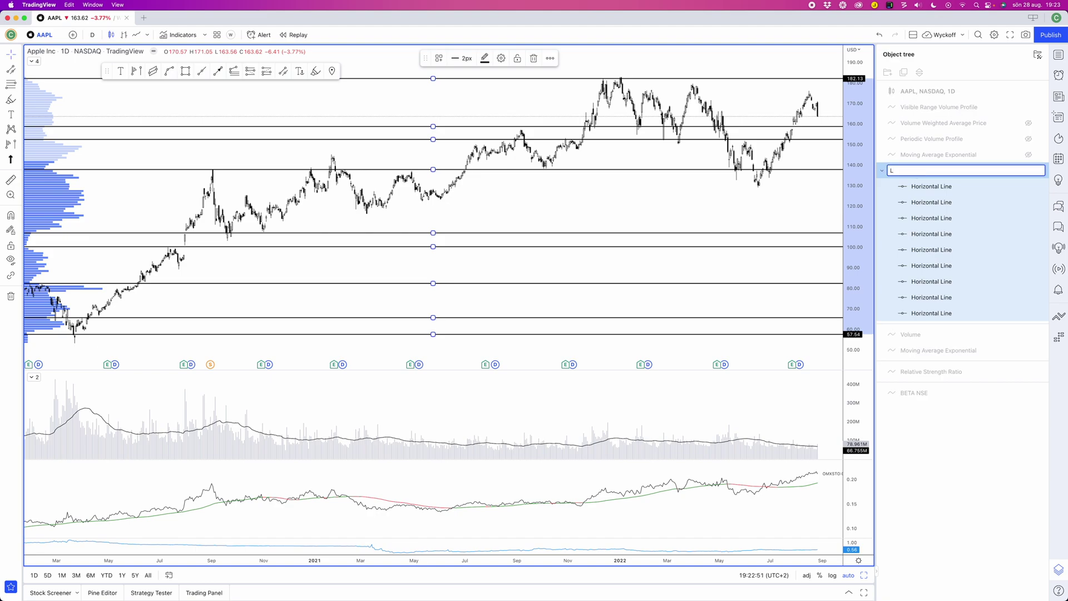
type("VN's")
key("Return")
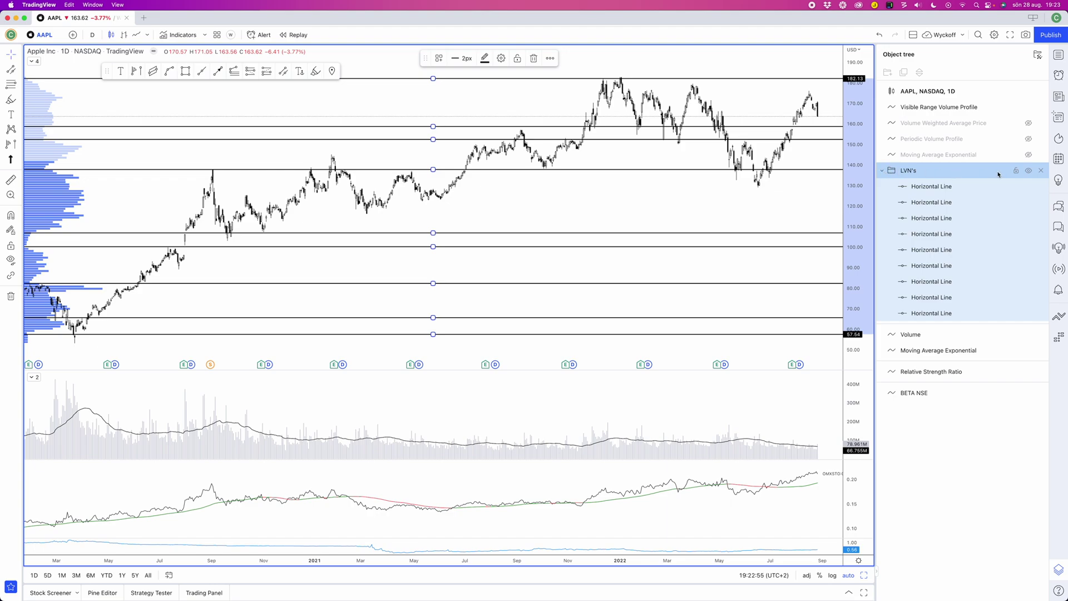
- Toggle the LVN's folder's visibility and collapse it, then expand it again
left_click(1028, 171)
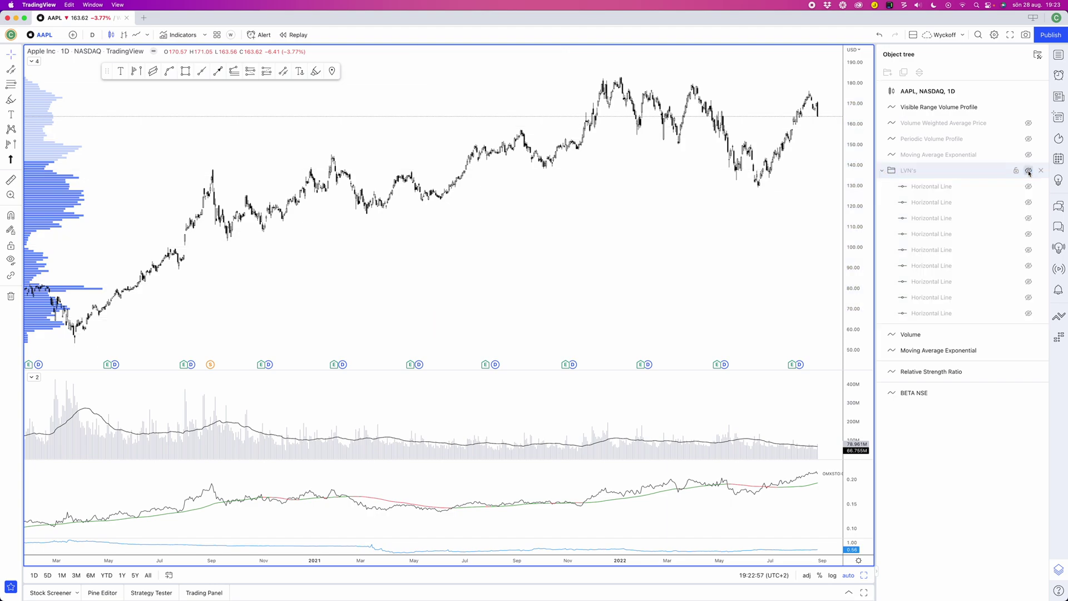
left_click(1029, 173)
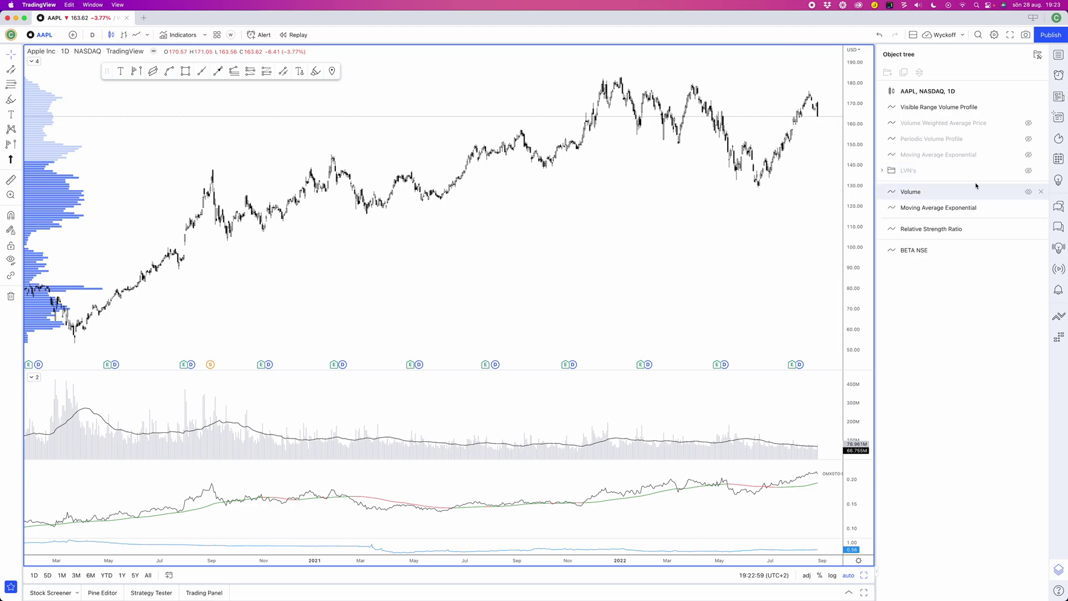
left_click(1028, 171)
left_click(1028, 171)
left_click(882, 171)
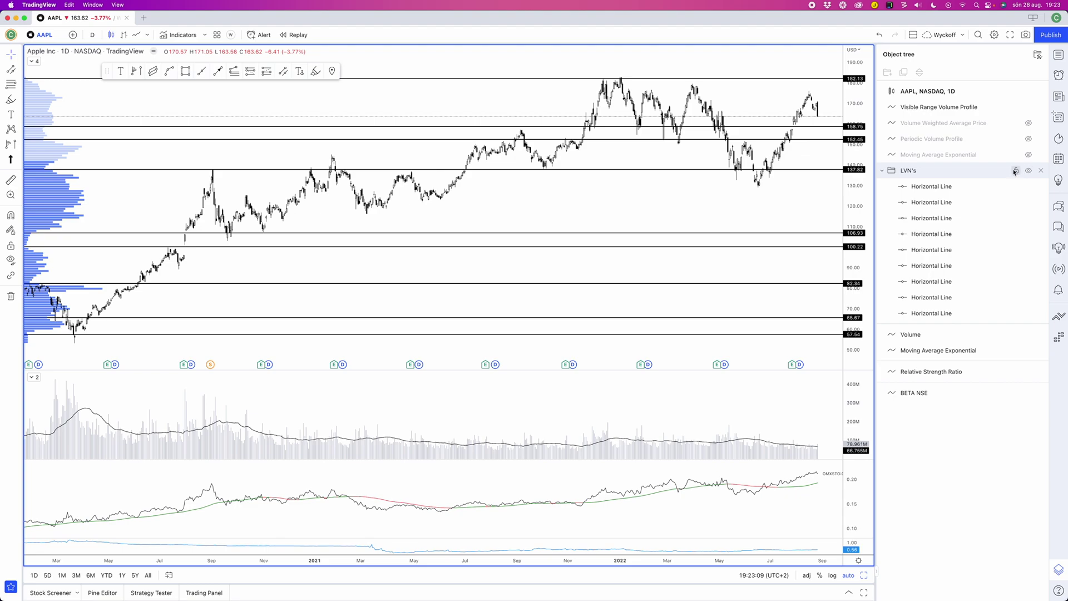
- Lock the LVN's lines, then hide them and collapse the folder
left_click(1015, 171)
left_click_drag(793, 169, 788, 169)
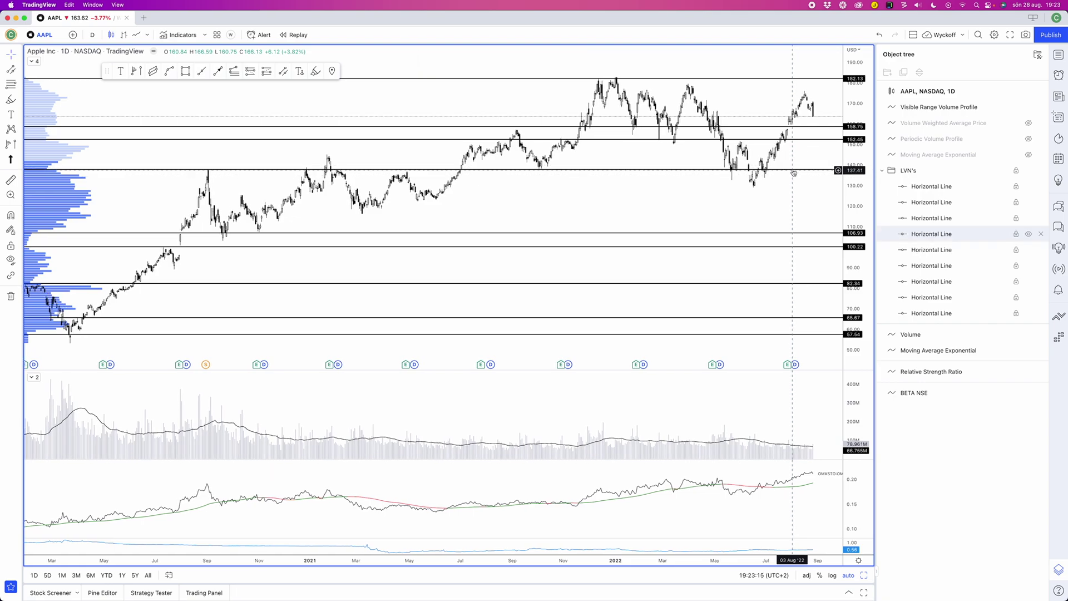
left_click(1028, 171)
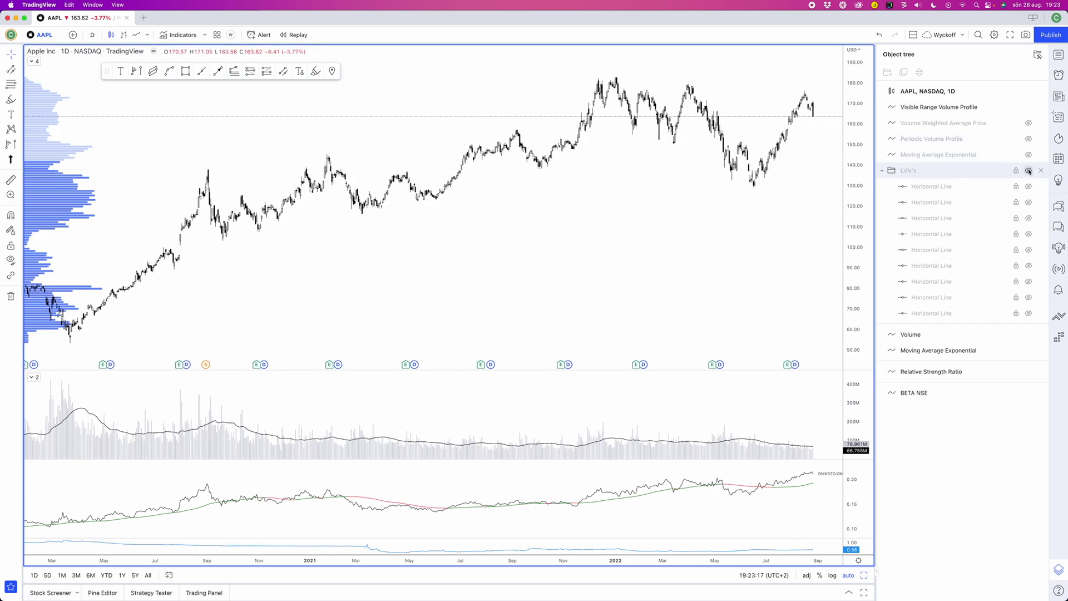
left_click(882, 171)
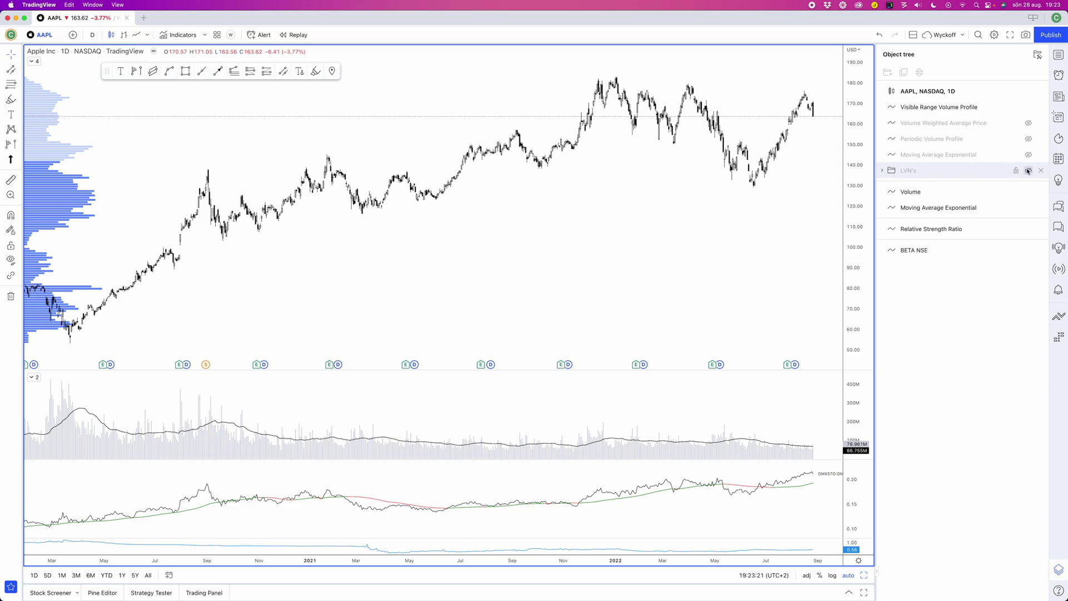
- Zoom in and draw a Fixed Range Volume Profile from the 29 Mar '22 peak to the 16 Jun '22 low
scroll(748, 148, "up", 2)
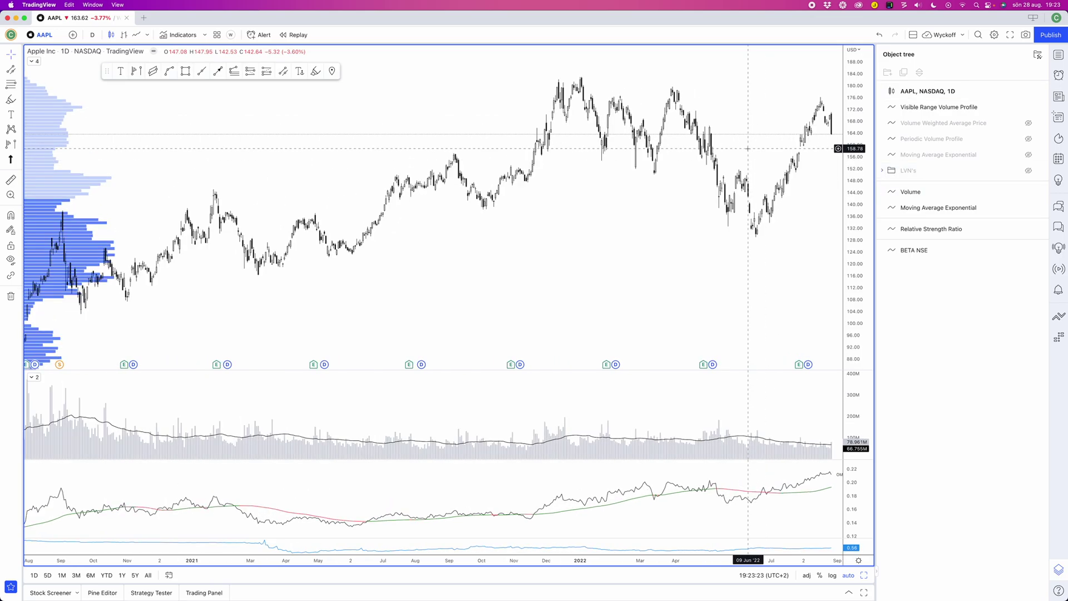
scroll(747, 149, "up", 3)
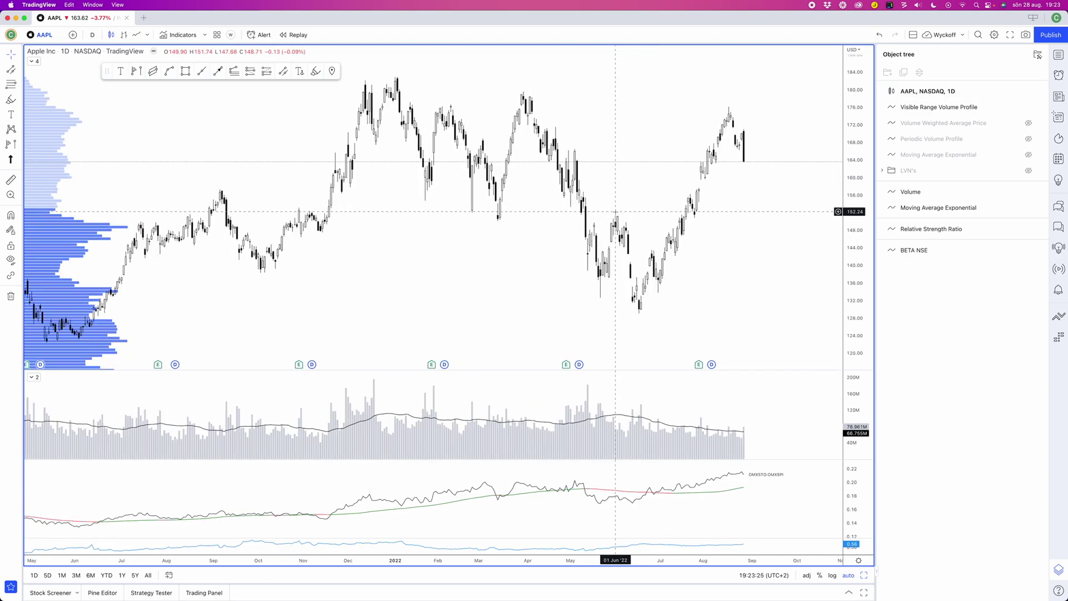
scroll(615, 211, "up", 3)
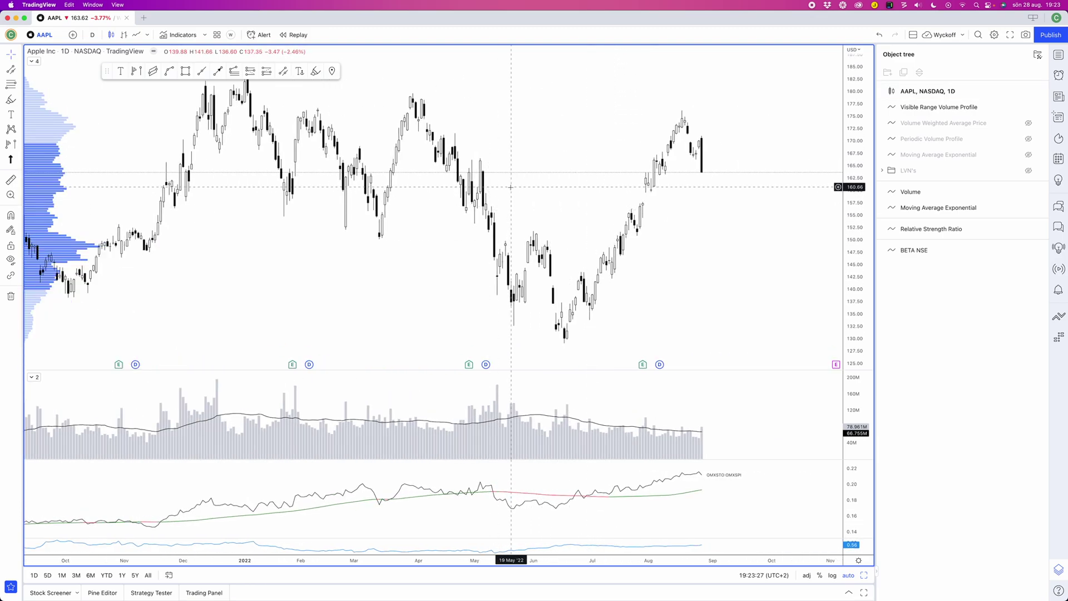
scroll(510, 188, "left", 3)
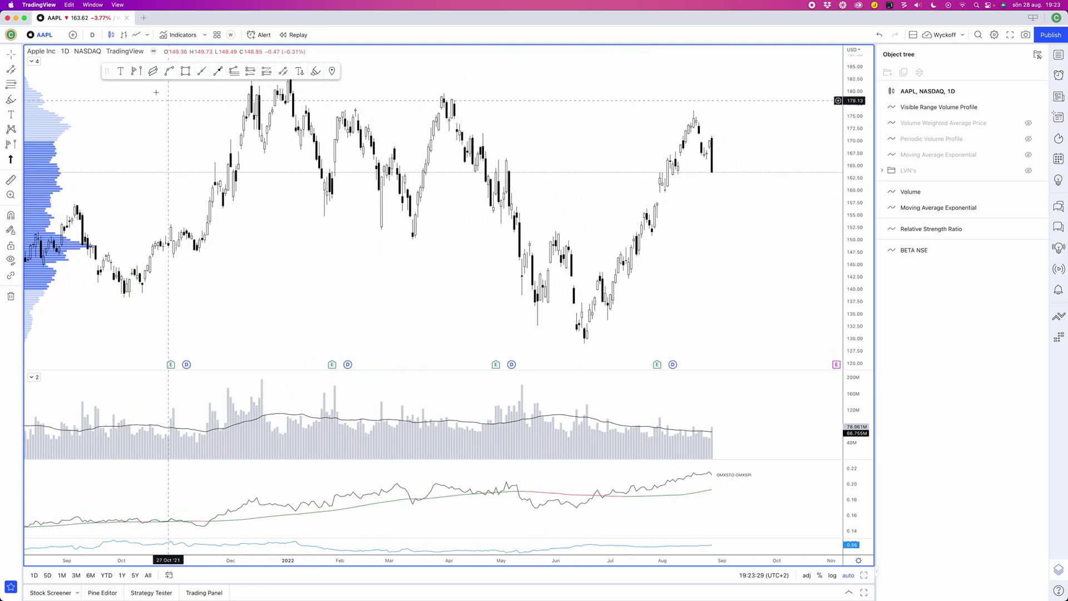
left_click(137, 72)
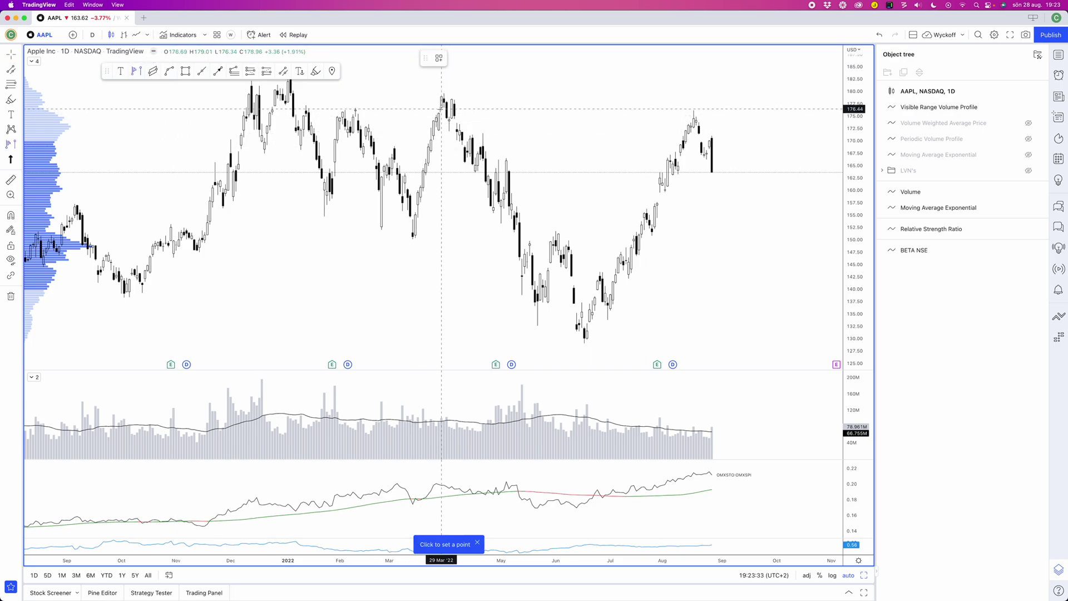
left_click(441, 109)
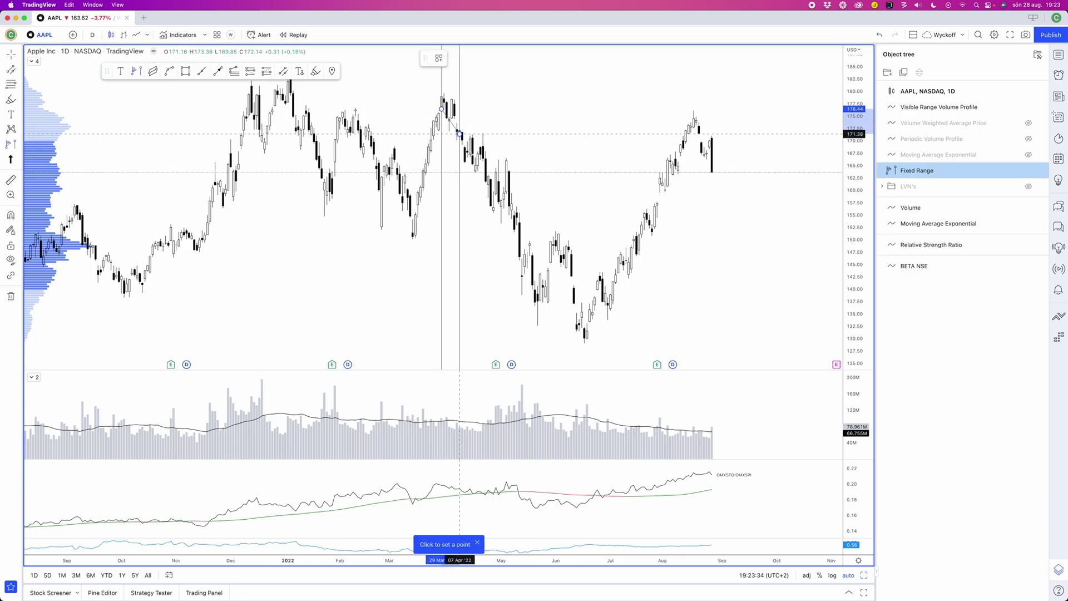
left_click(584, 331)
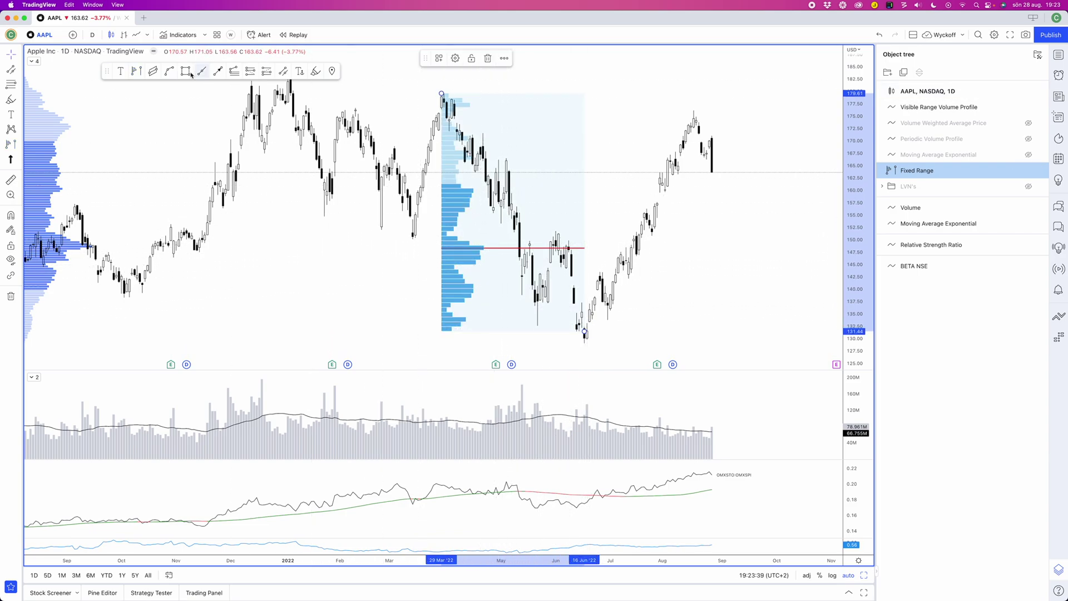
- Place a horizontal ray at 148.25 and delete the fixed range volume profile
middle_click(469, 175)
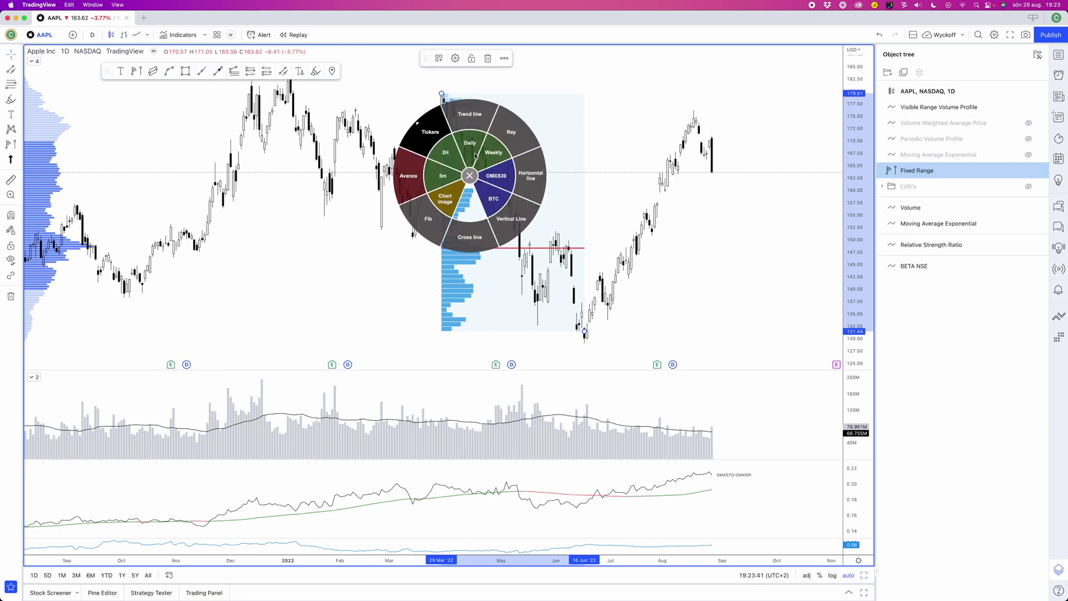
left_click(507, 131)
left_click(513, 146)
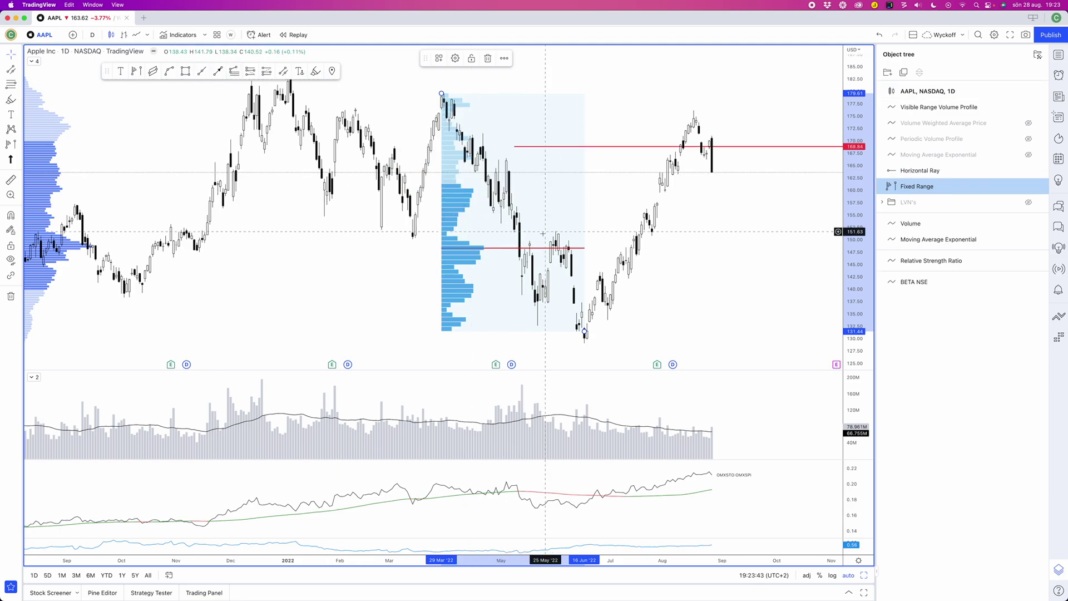
left_click_drag(514, 146, 518, 250)
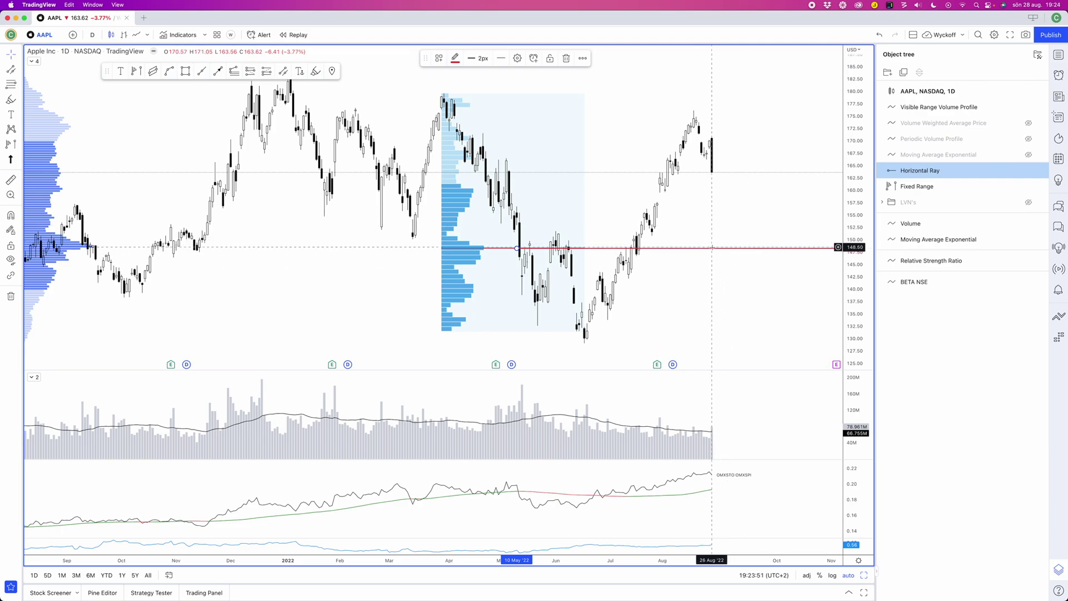
left_click(452, 205)
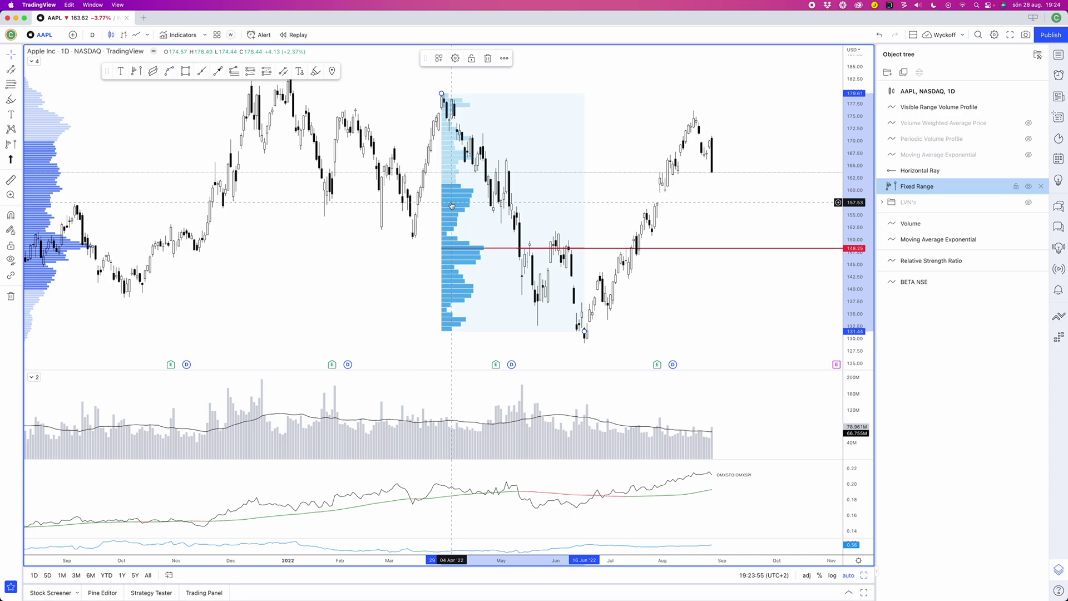
key("Delete")
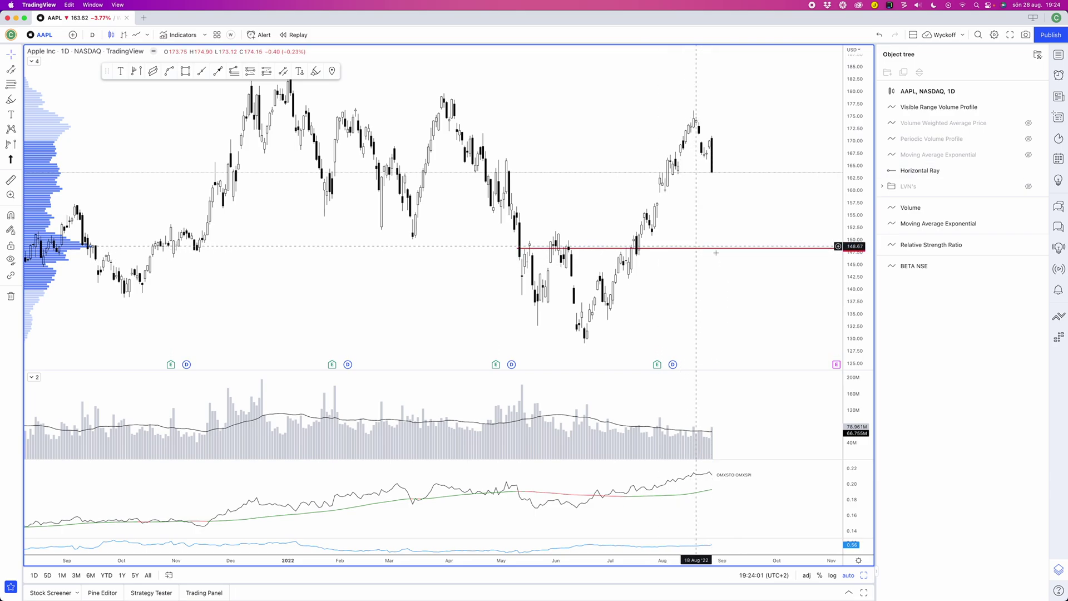
- Draw a Fixed Range Volume Profile from the mid-June low to 26 Aug
left_click(135, 71)
left_click(579, 329)
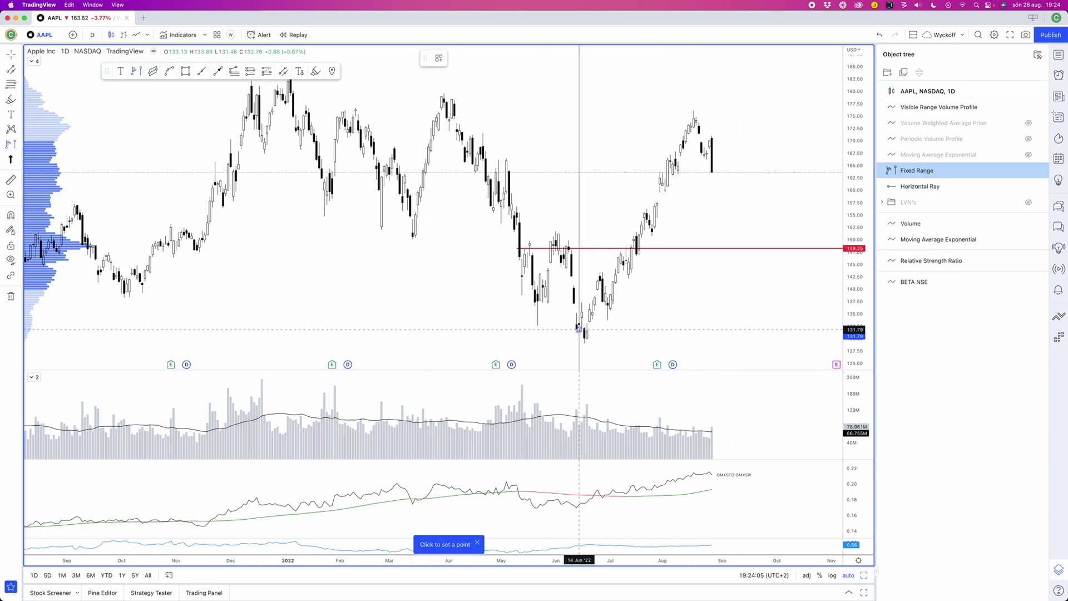
left_click(711, 172)
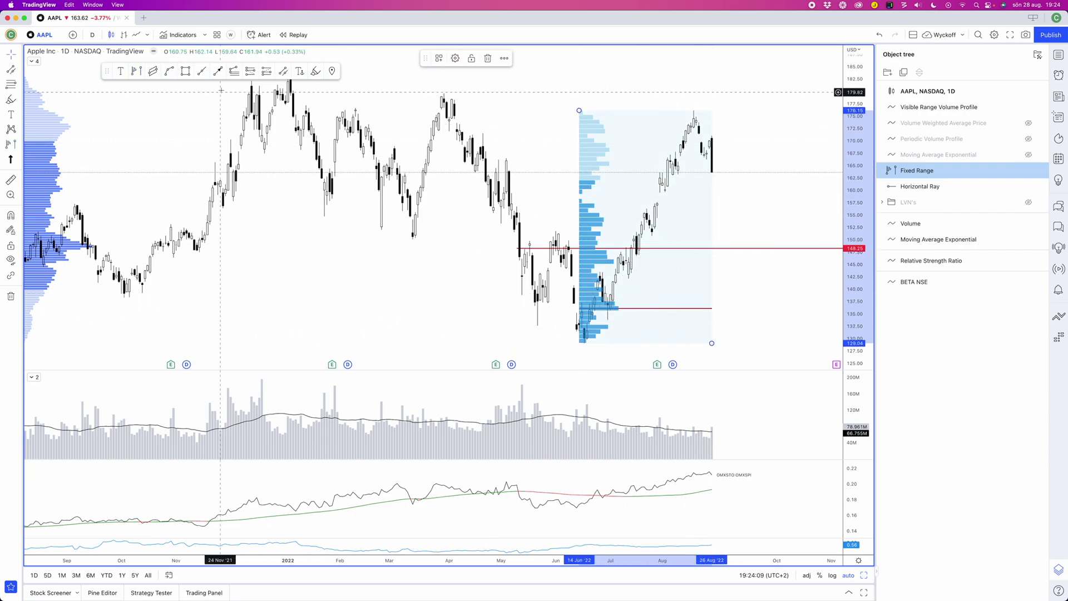
- Copy the 148.25 ray down to 136.10 and delete the June–August profile
left_click(532, 249)
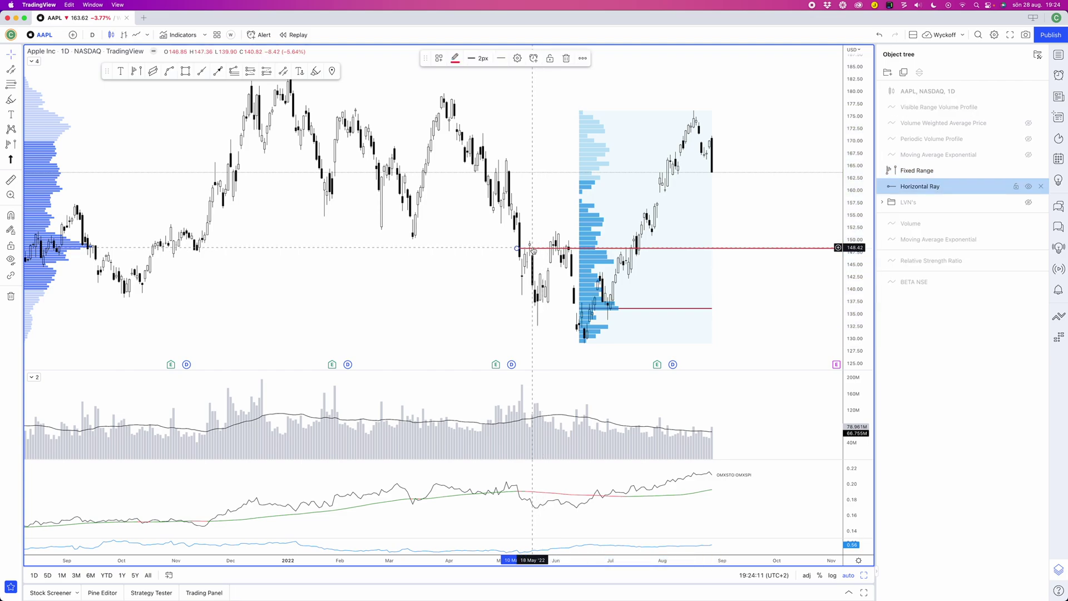
left_click_drag(532, 249, 600, 307)
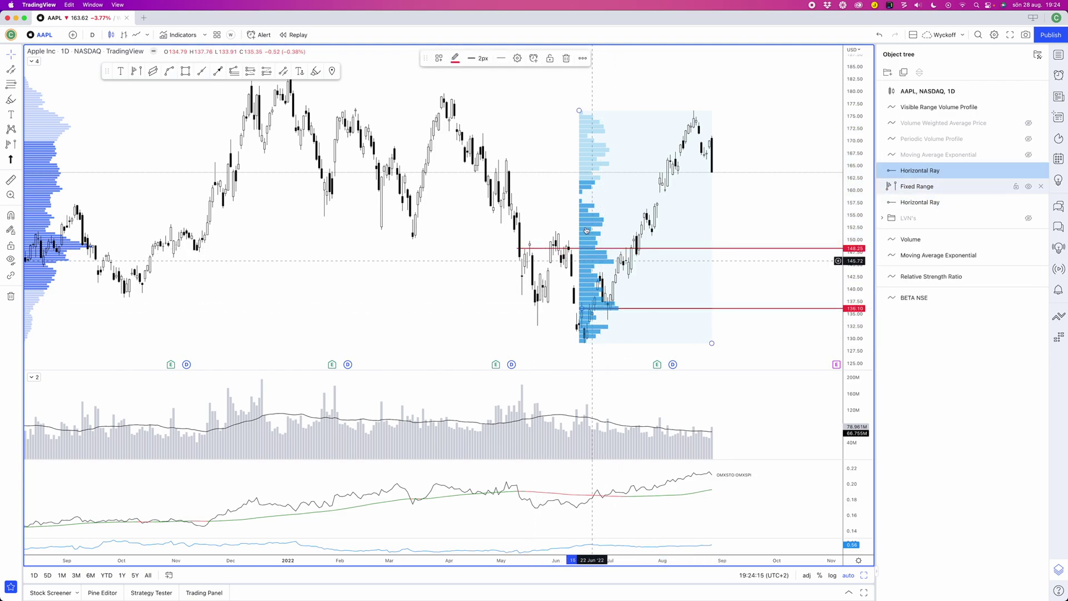
left_click(589, 176)
key("Delete")
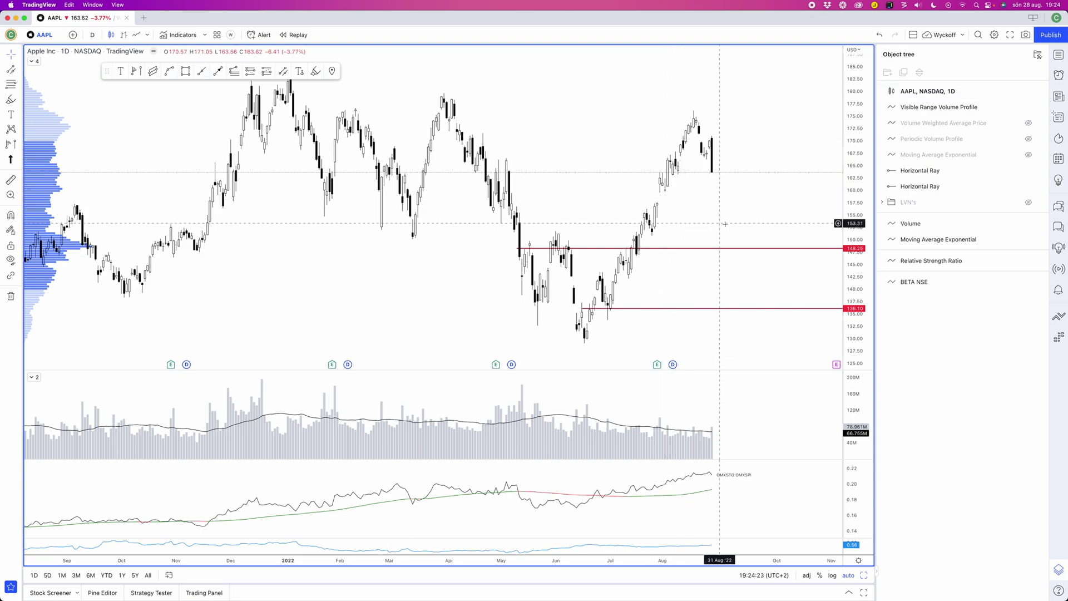
- Select both red rays at 148.25 and 136.10
left_click(940, 175)
left_click(929, 185, "shift")
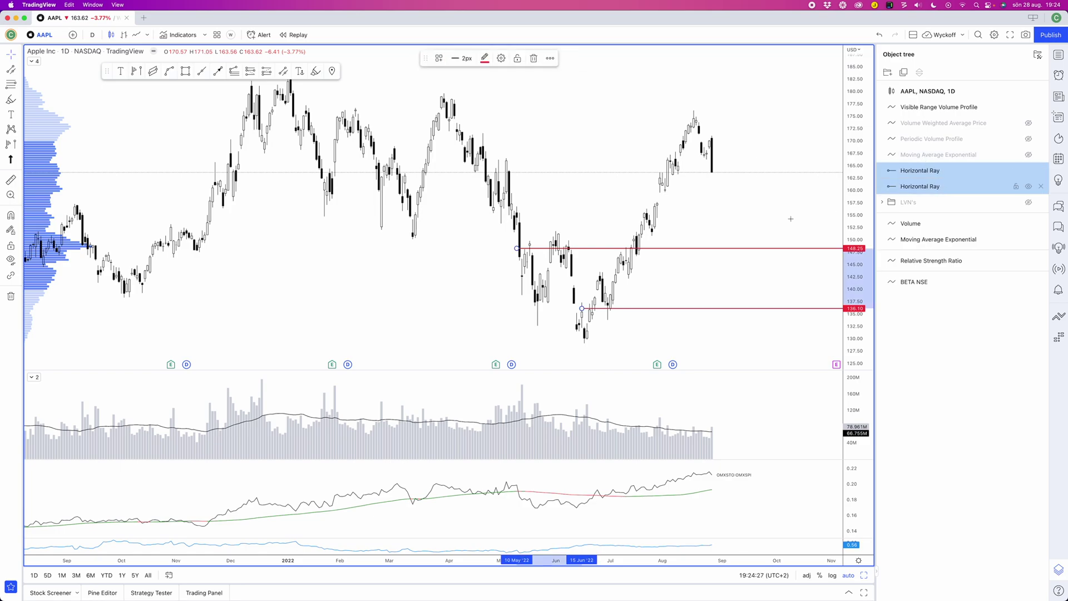
left_click(735, 212)
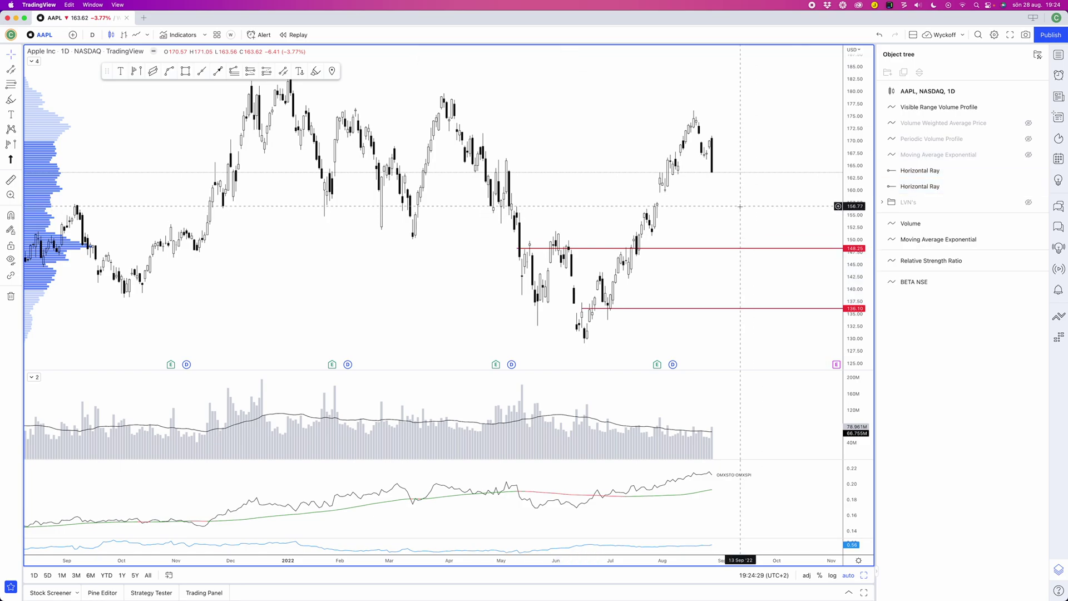
left_click(576, 250)
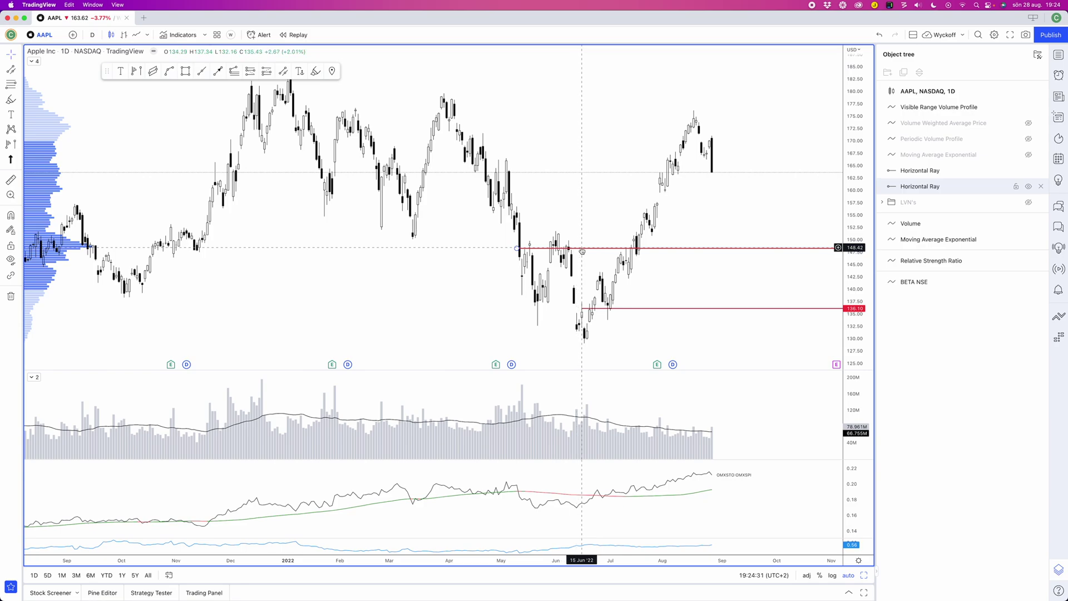
left_click(582, 251)
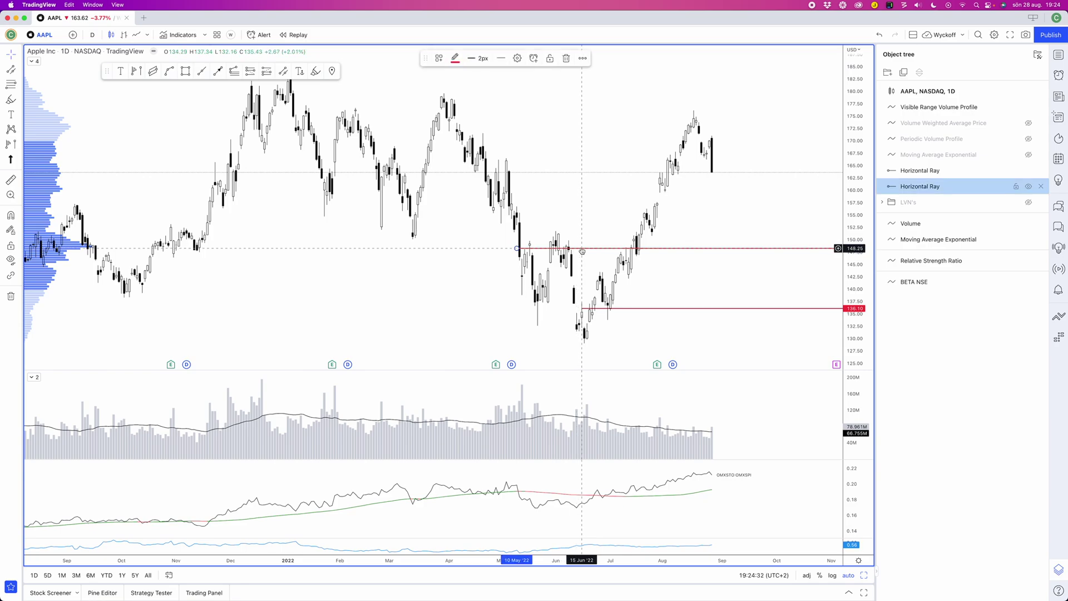
left_click(635, 308, "super")
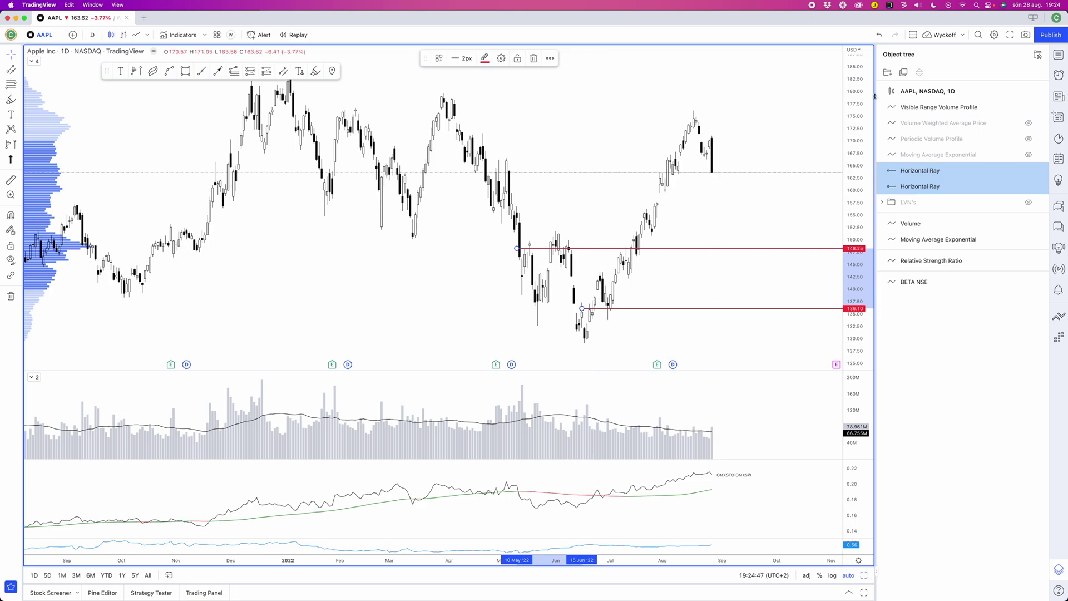
- Group the two rays into a folder named HVN's and collapse it
left_click(887, 73)
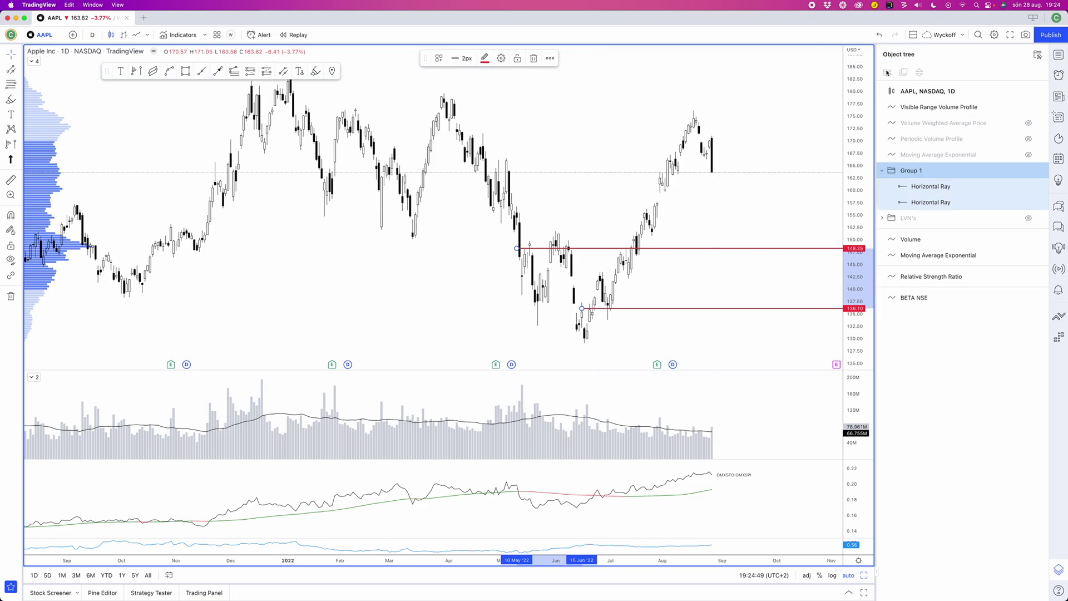
double_click(914, 173)
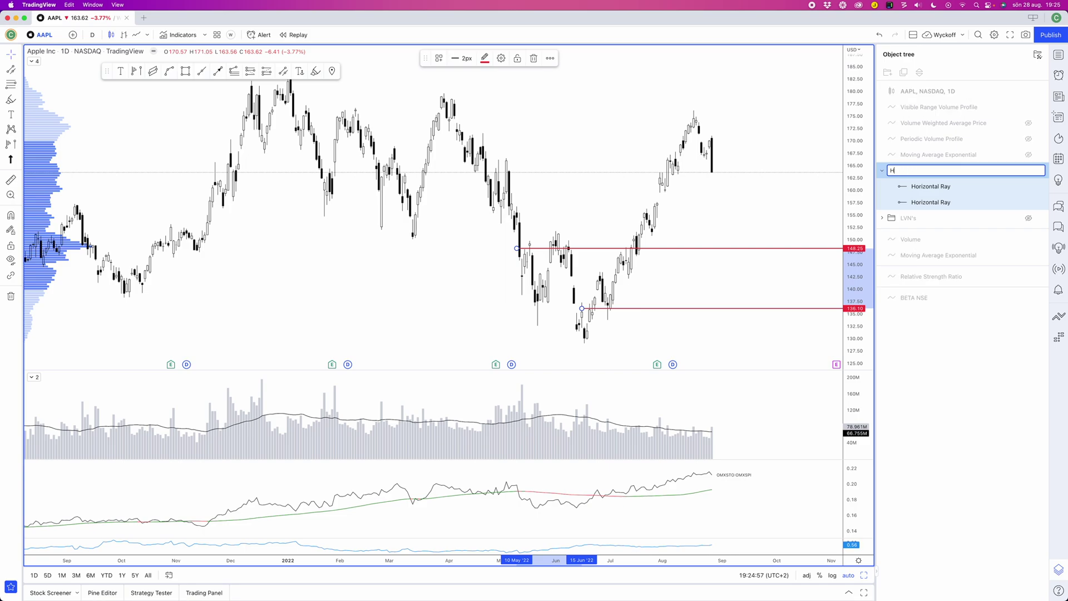
type("HVN's")
key("Return")
left_click(882, 172)
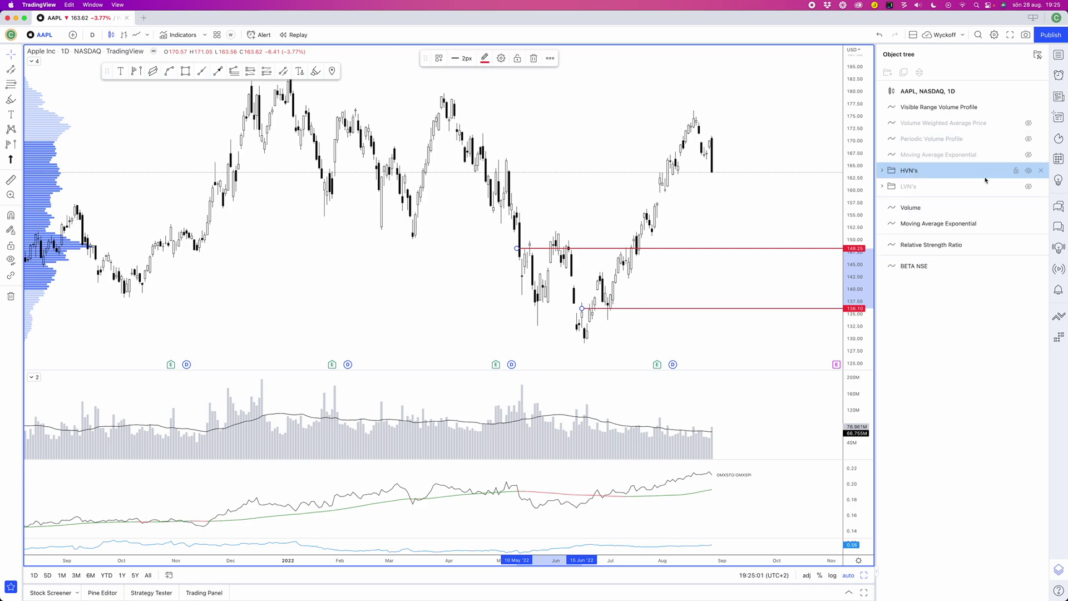
- Hide the HVN's folder's rays on the chart
left_click(1028, 171)
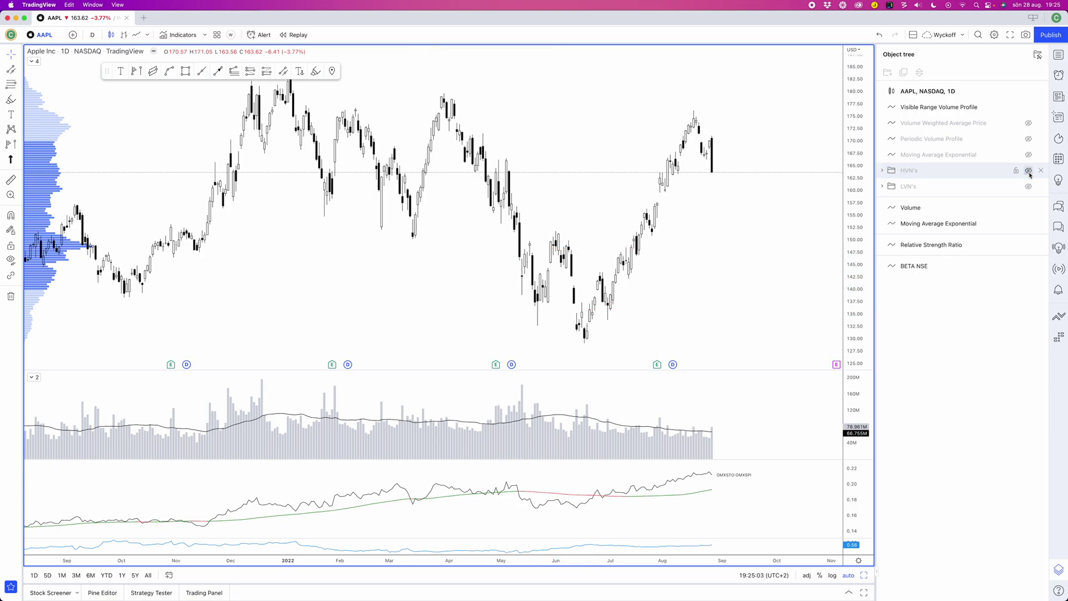
left_click(1028, 171)
left_click(1029, 171)
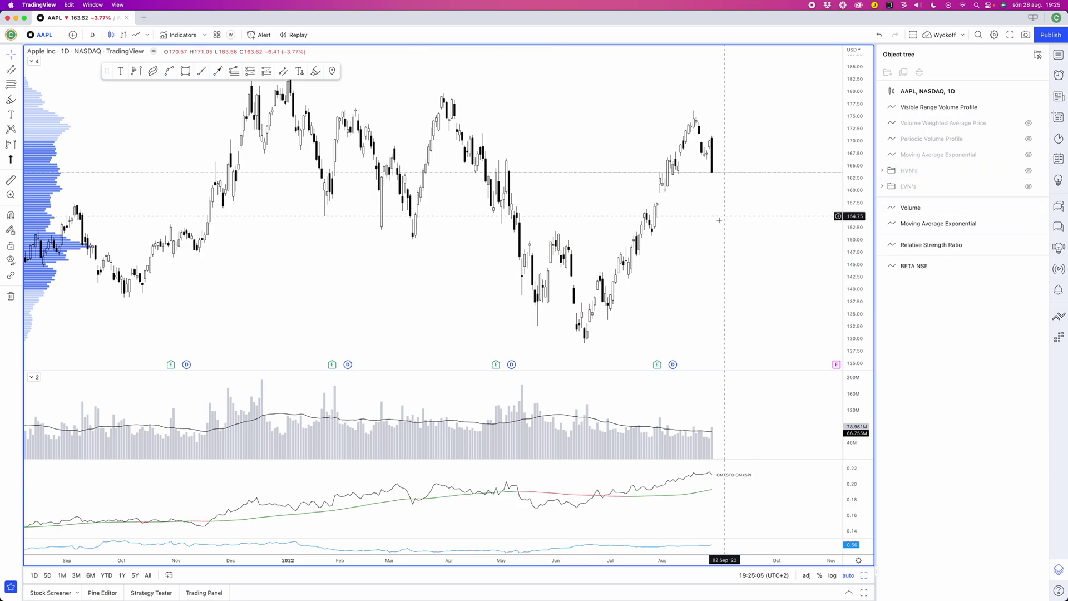
scroll(718, 222, "up", 6)
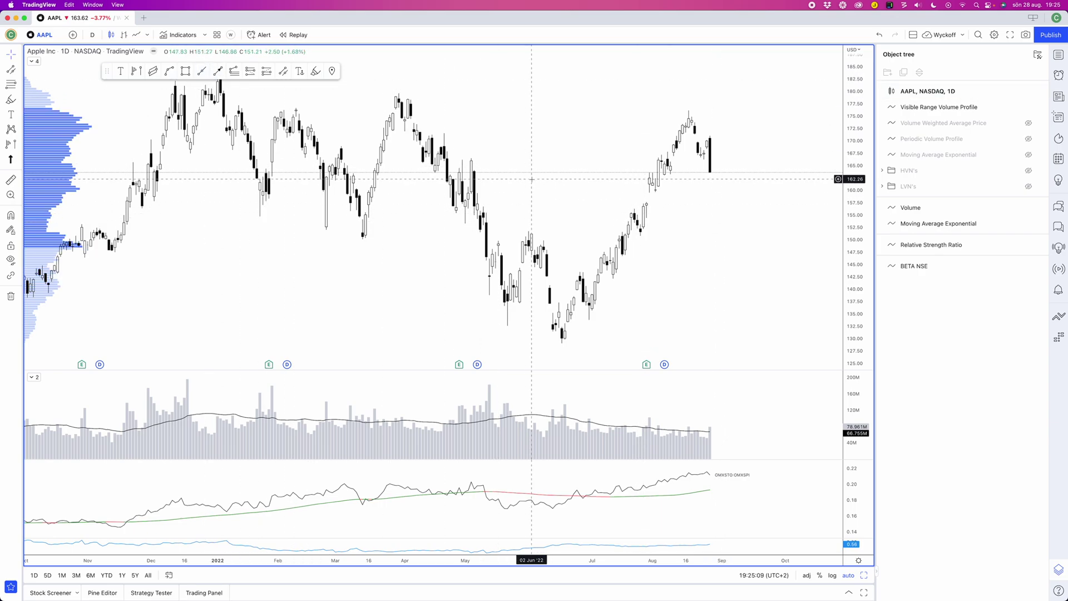
- Draw a horizontal ray, apply the BC template, and move it to about 151.74
middle_click(531, 179)
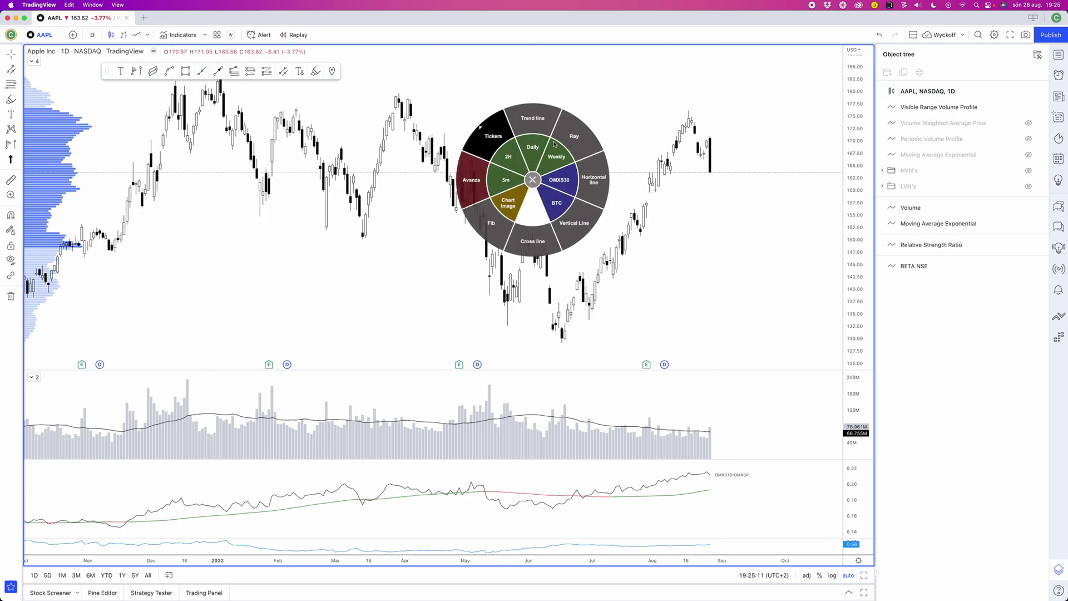
left_click(573, 143)
left_click(574, 142)
right_click(585, 143)
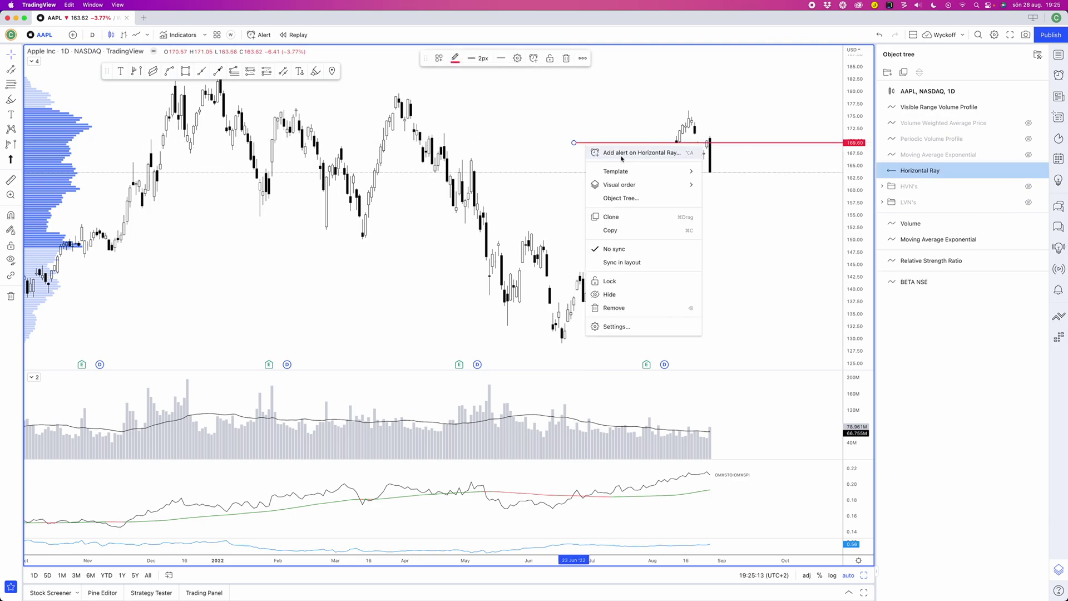
mouse_move(639, 173)
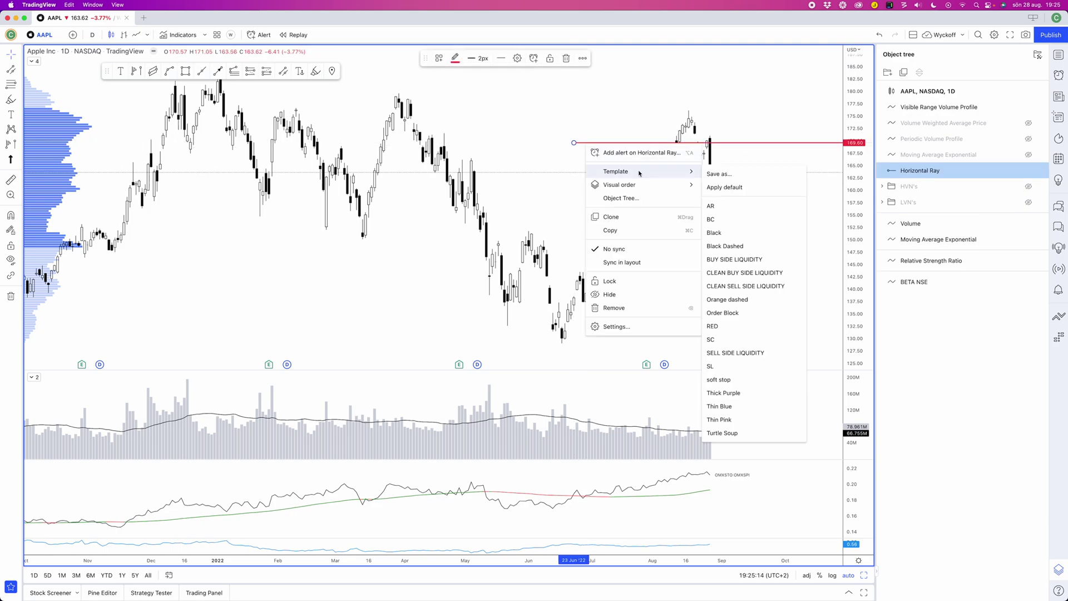
left_click(737, 219)
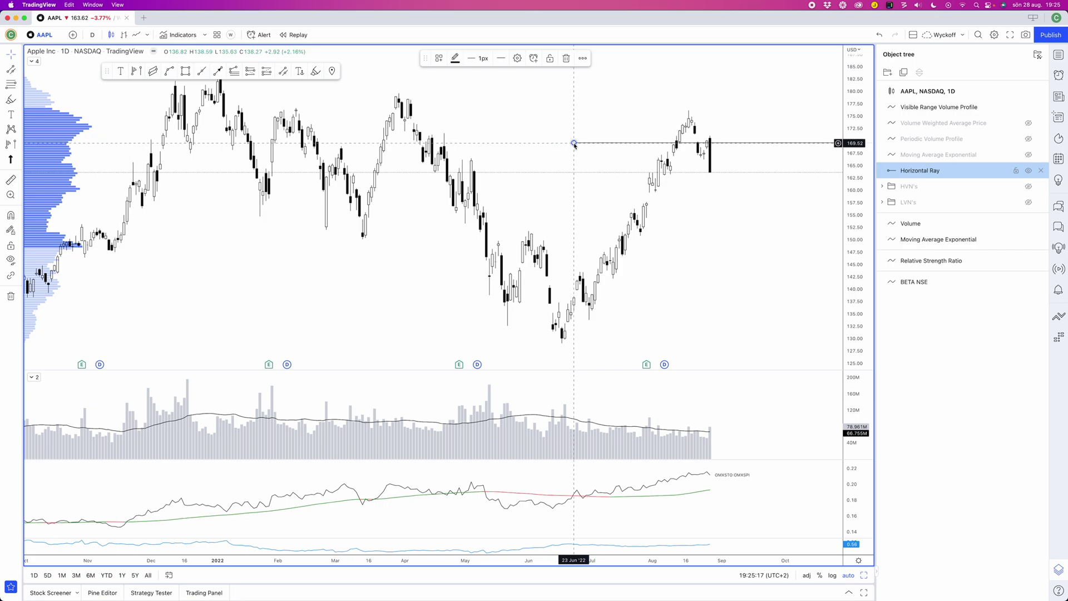
left_click_drag(574, 143, 529, 231)
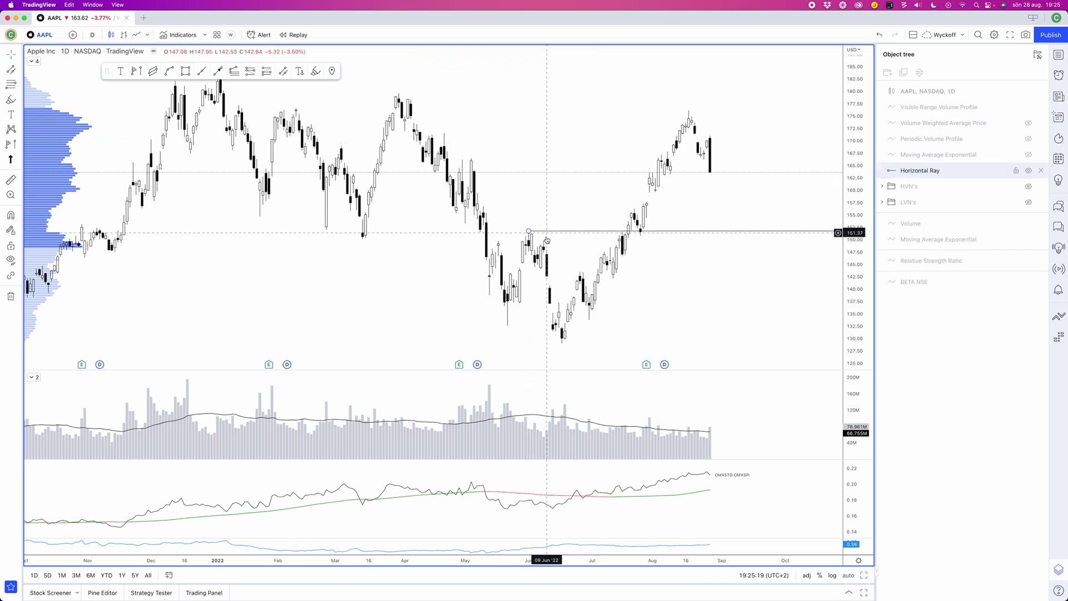
- Add a ray at 129.04 and copy the 151.74 ray up to 179.61 near the April high
left_click(555, 324)
left_click_drag(556, 325, 563, 344)
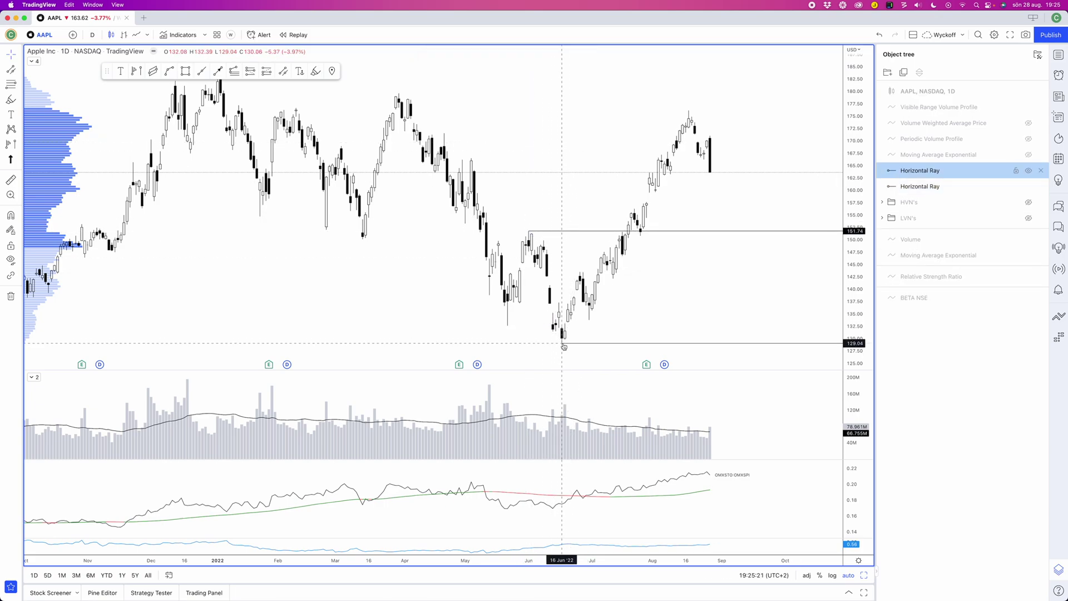
left_click_drag(548, 234, 496, 107)
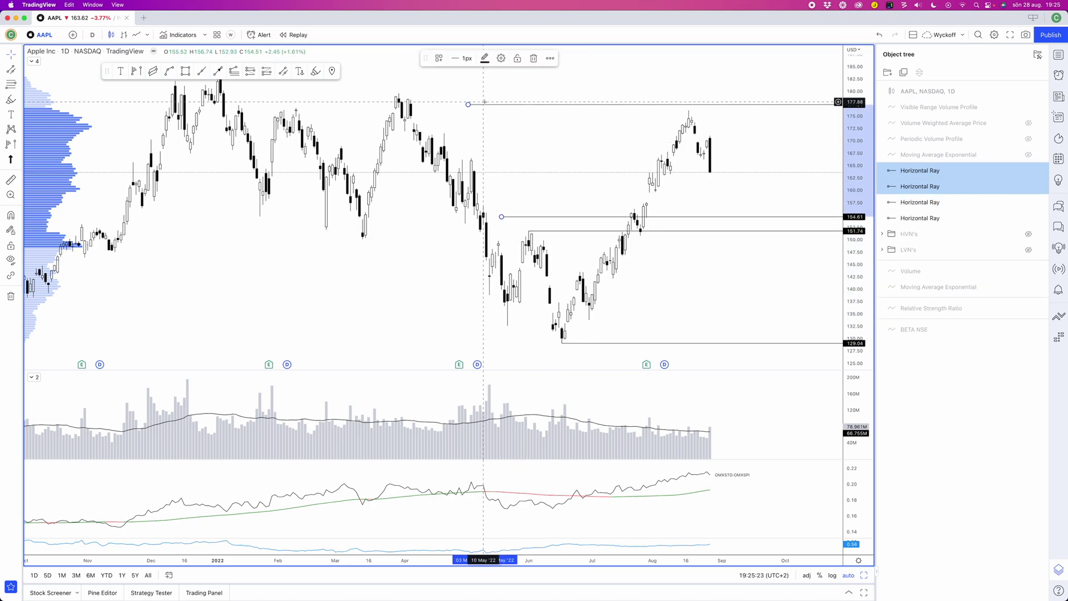
key("Delete")
left_click(543, 233)
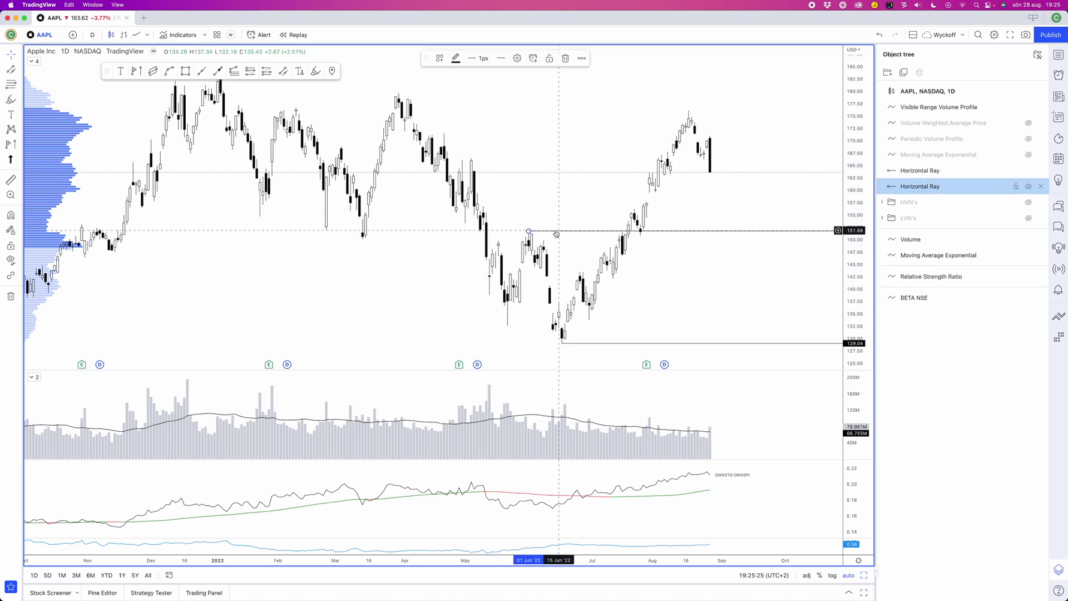
mouse_move(543, 234)
left_mouse_down()
mouse_move(519, 160)
mouse_move(477, 111)
mouse_move(398, 92)
left_mouse_up()
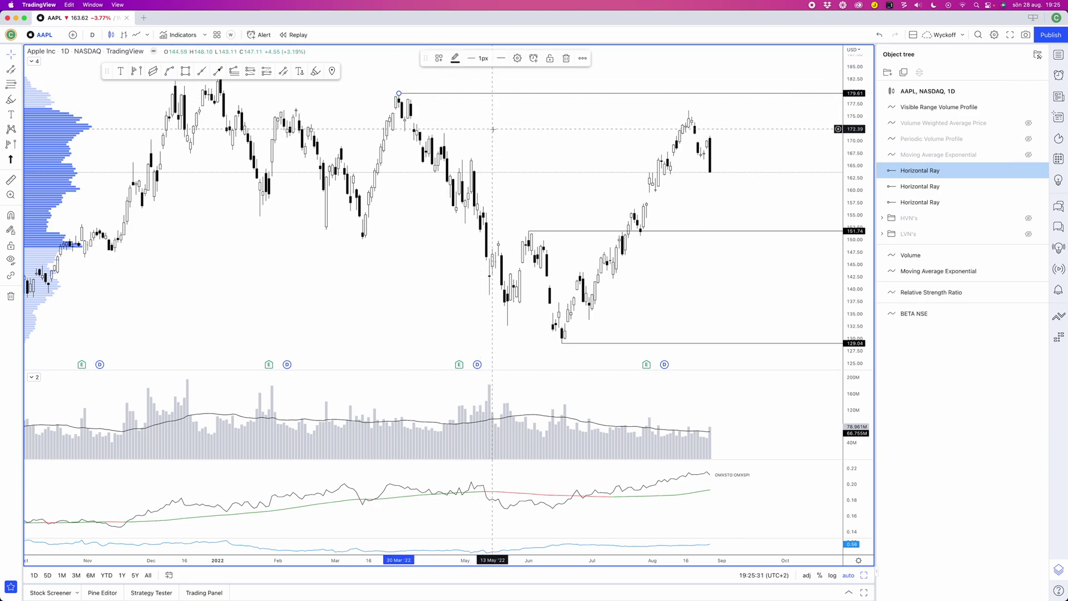
- Select the top ray at 179.61, then add and delete an extra ray near 172
scroll(488, 135, "left", 3)
left_click(524, 128)
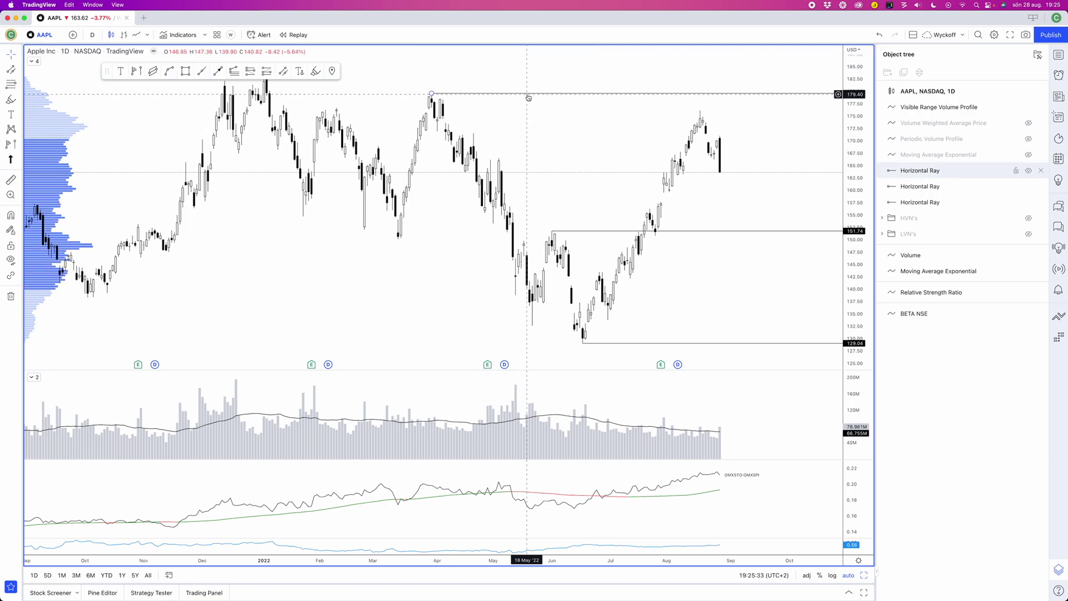
left_click(448, 92)
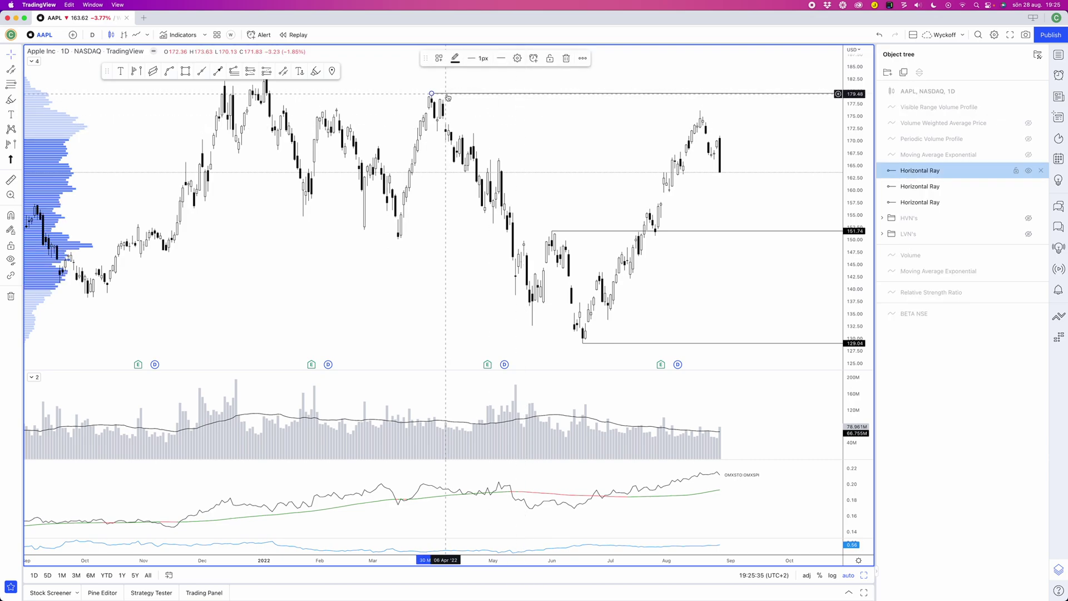
key("alt+j")
left_click(512, 130)
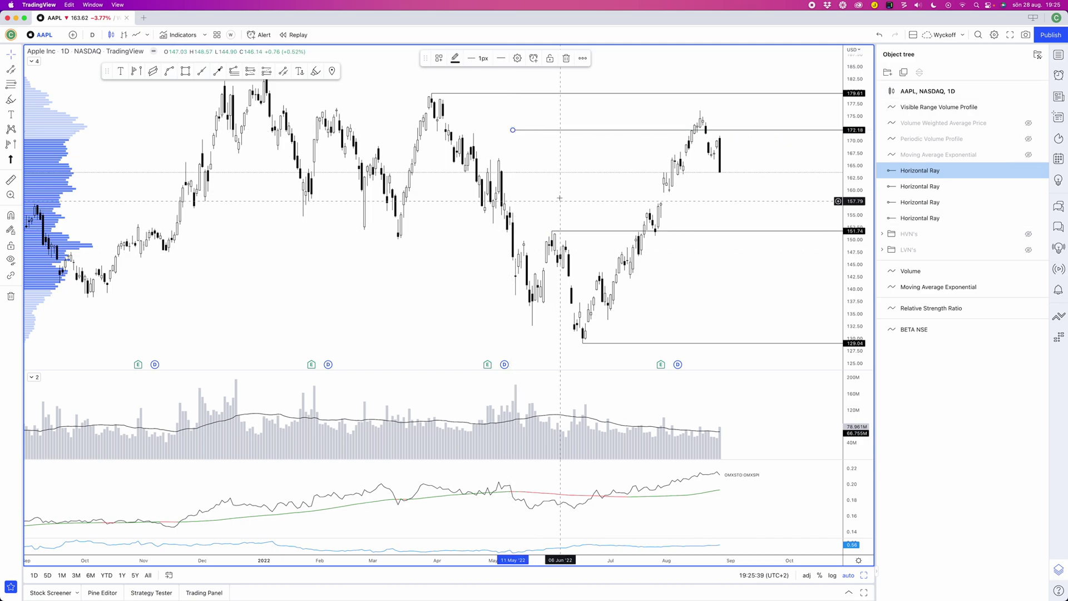
key("Delete")
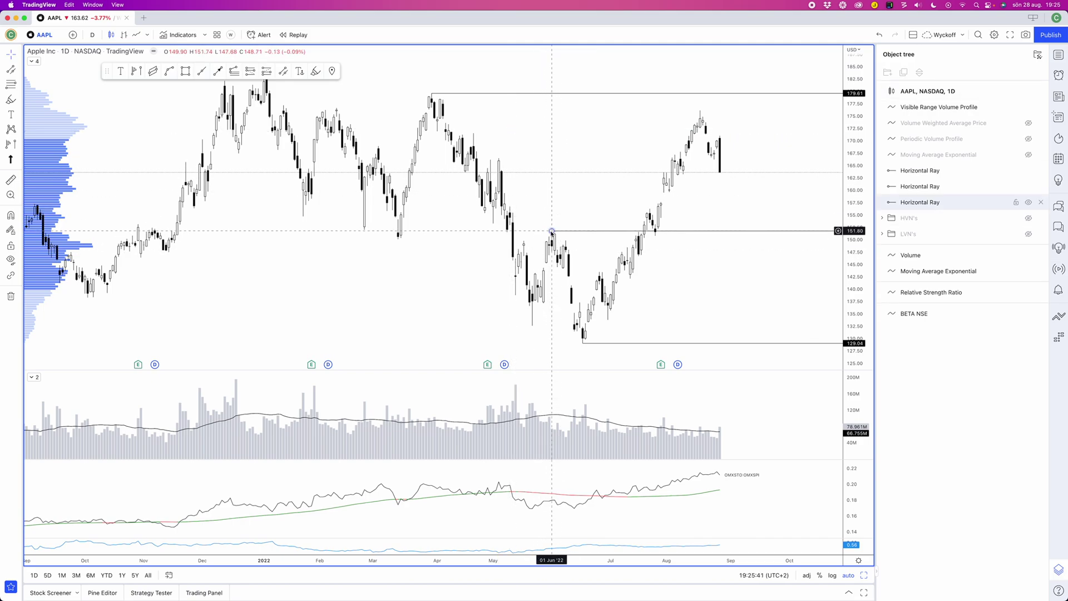
- Extend the middle ray at 152.24 to start from 27 Oct '21
left_click_drag(551, 231, 365, 230)
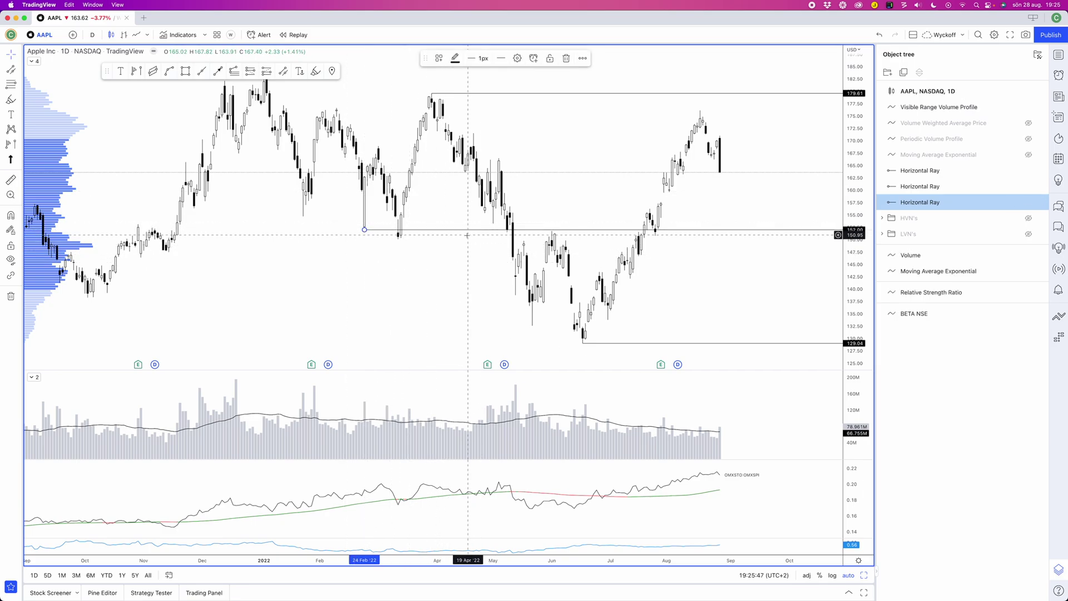
scroll(714, 195, "down", 4)
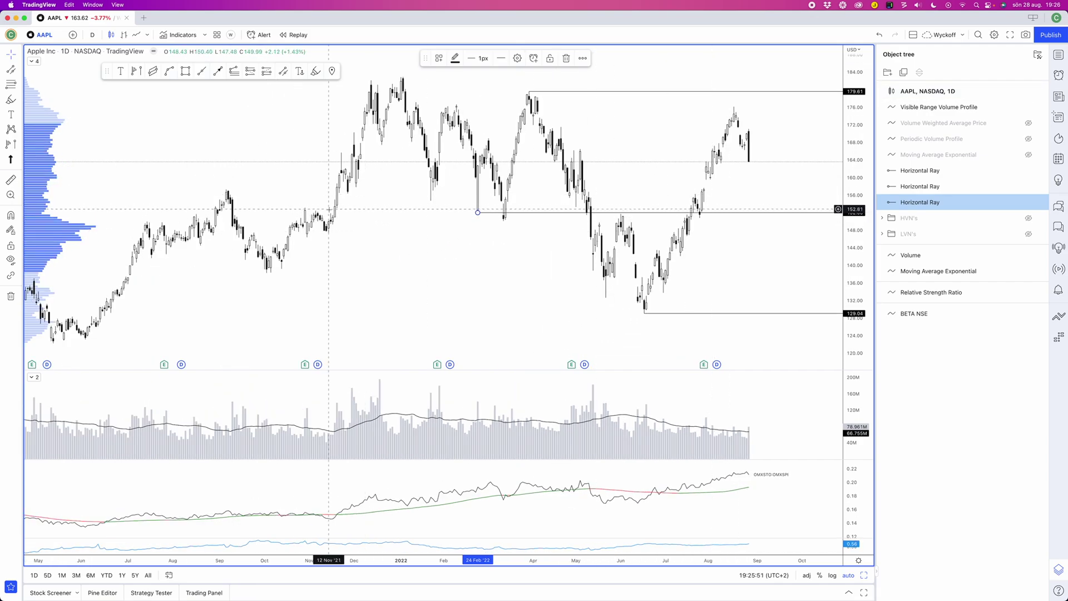
left_click_drag(478, 213, 304, 213)
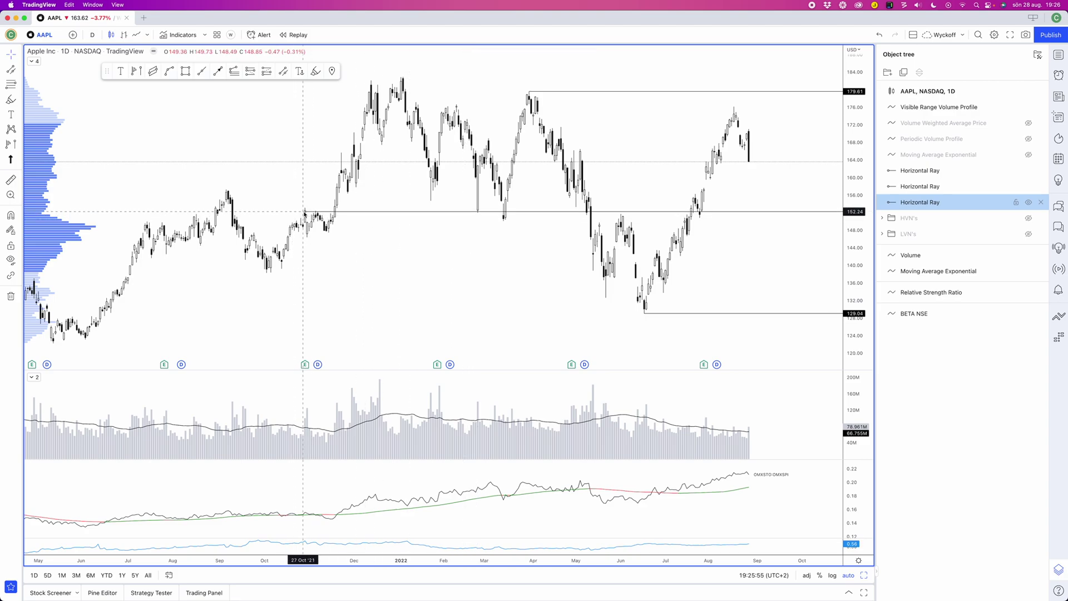
left_click(656, 220)
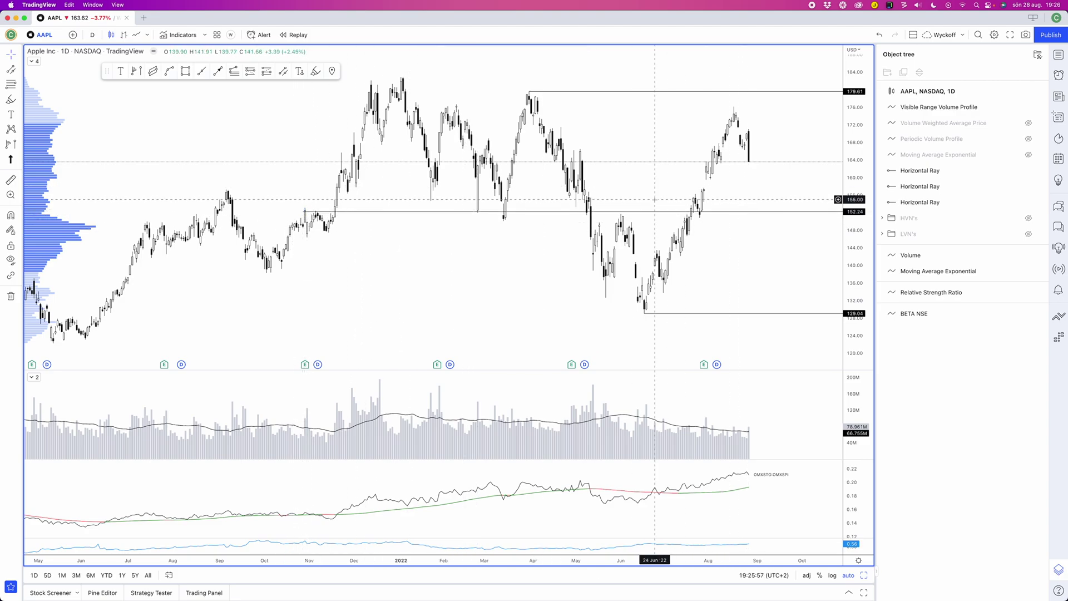
- Group the three Horizontal Ray entries into a folder named 'Horizontal S/R' and collapse it
scroll(656, 220, "up", 3)
left_click(923, 170)
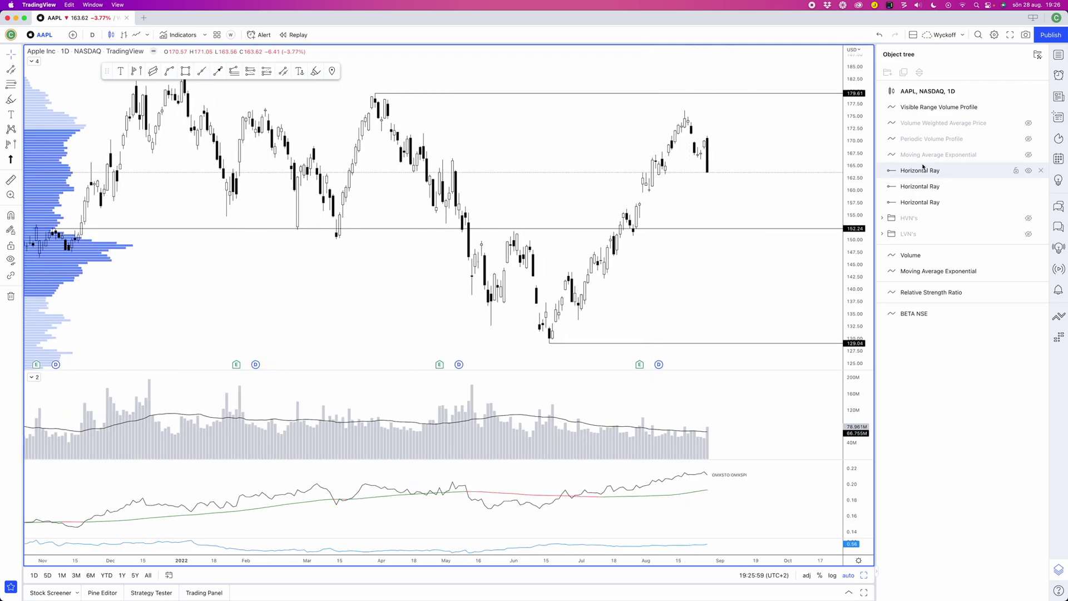
left_click(944, 203, "shift")
right_click(952, 176)
mouse_move(975, 191)
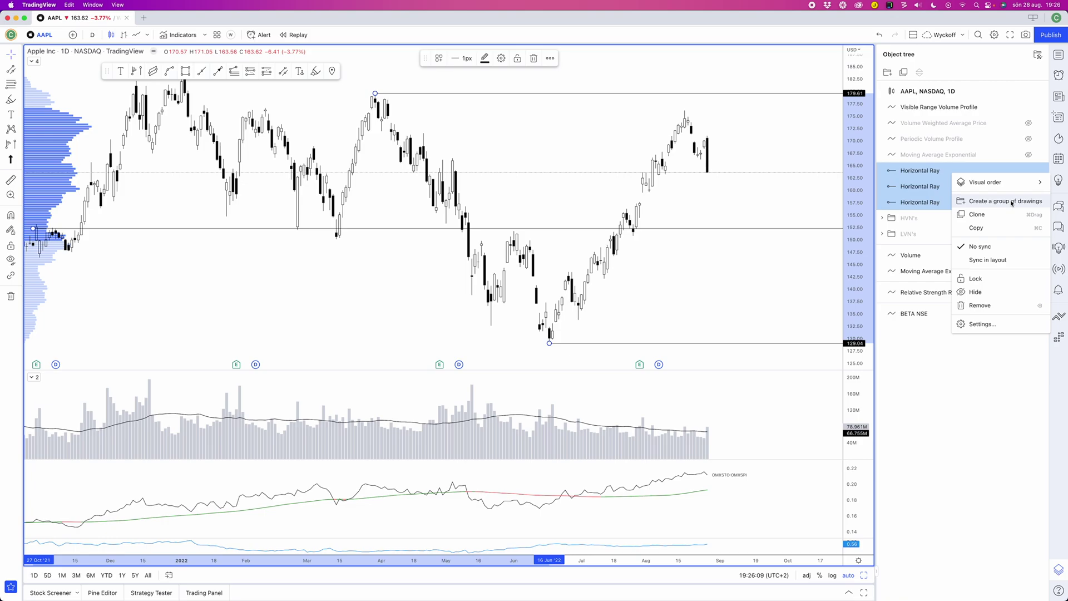
left_click(1011, 202)
double_click(911, 172)
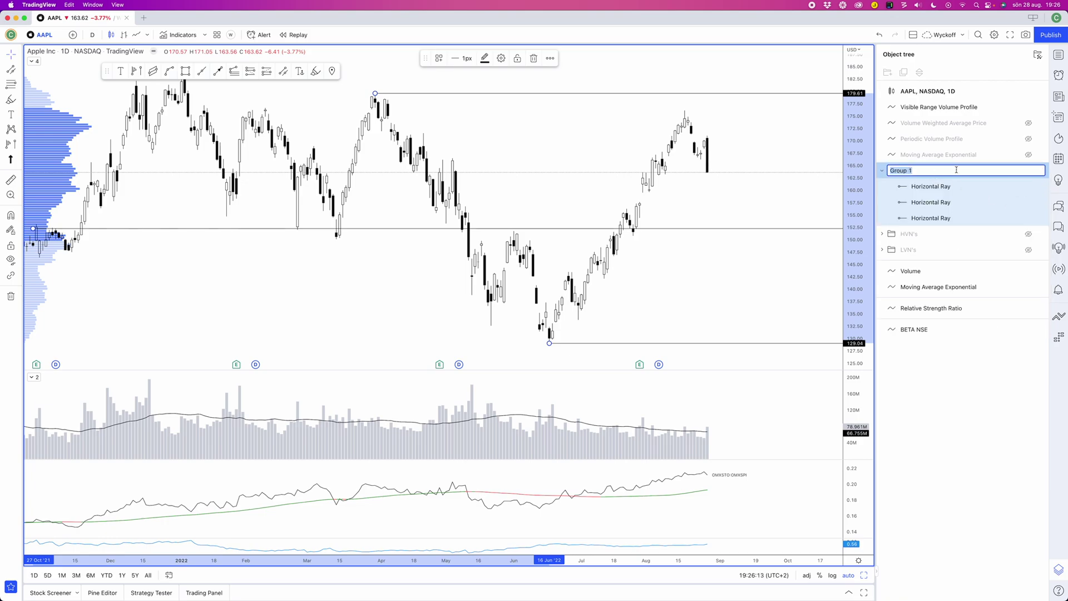
type("Horizontal ")
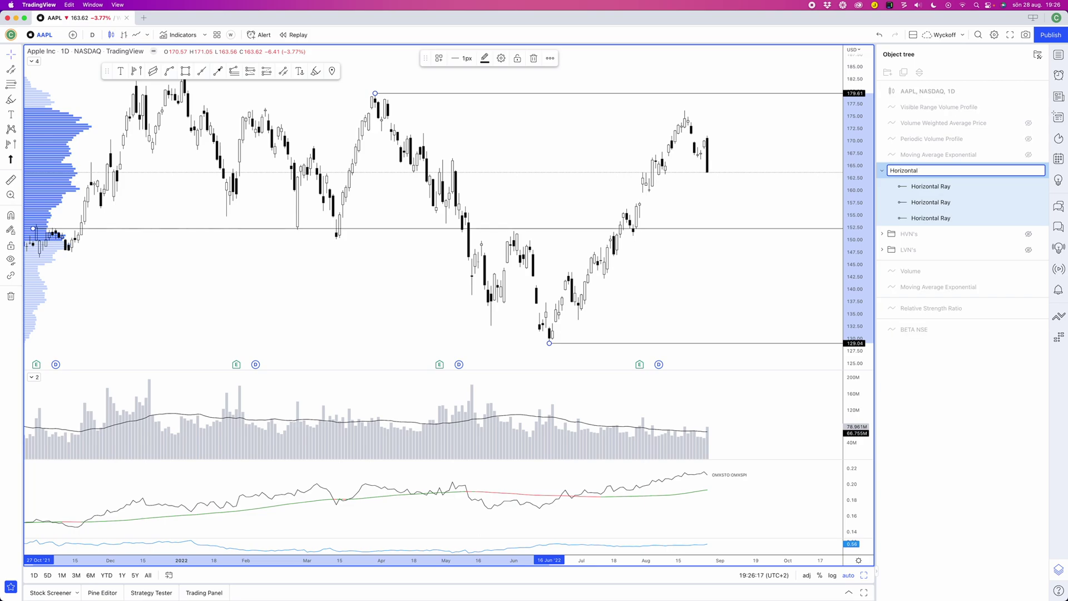
type("S/R")
key("Return")
left_click(881, 171)
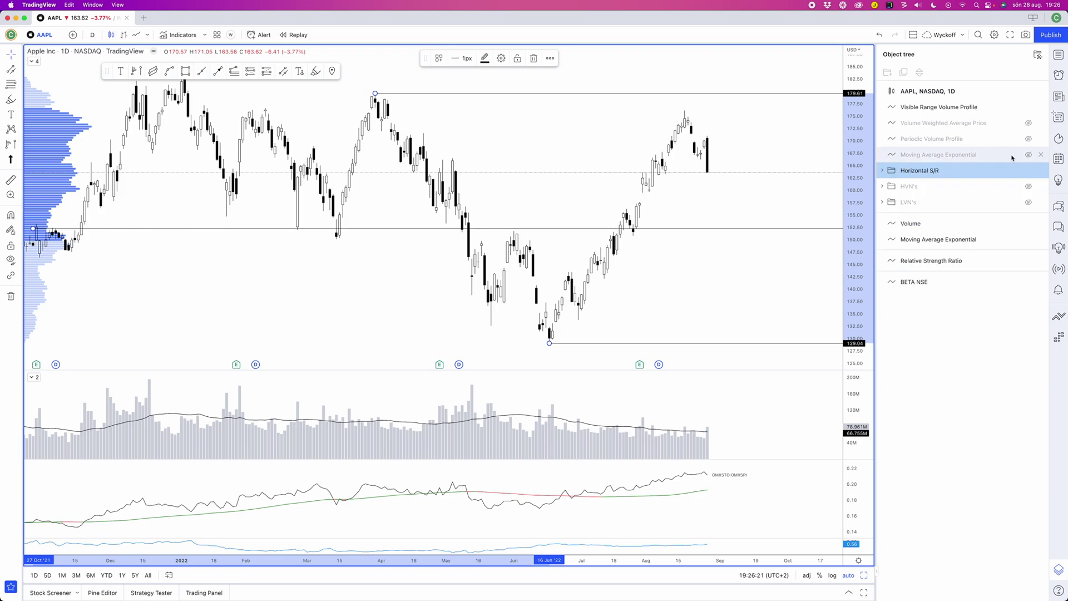
- Turn off visibility of the Horizontal S/R folder so its three rays vanish
left_click(1028, 170)
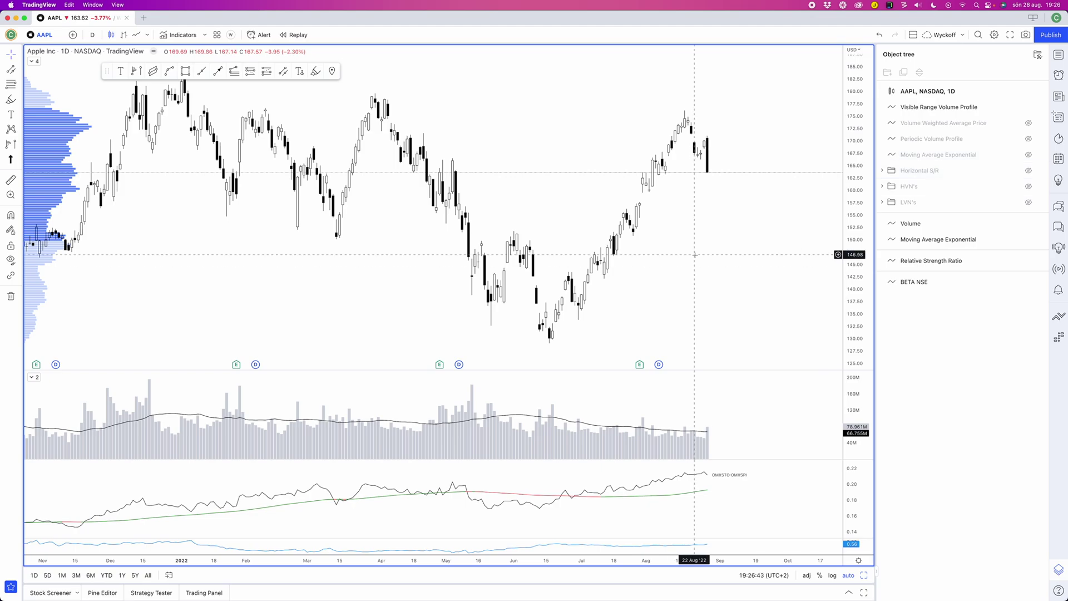
middle_click(555, 203)
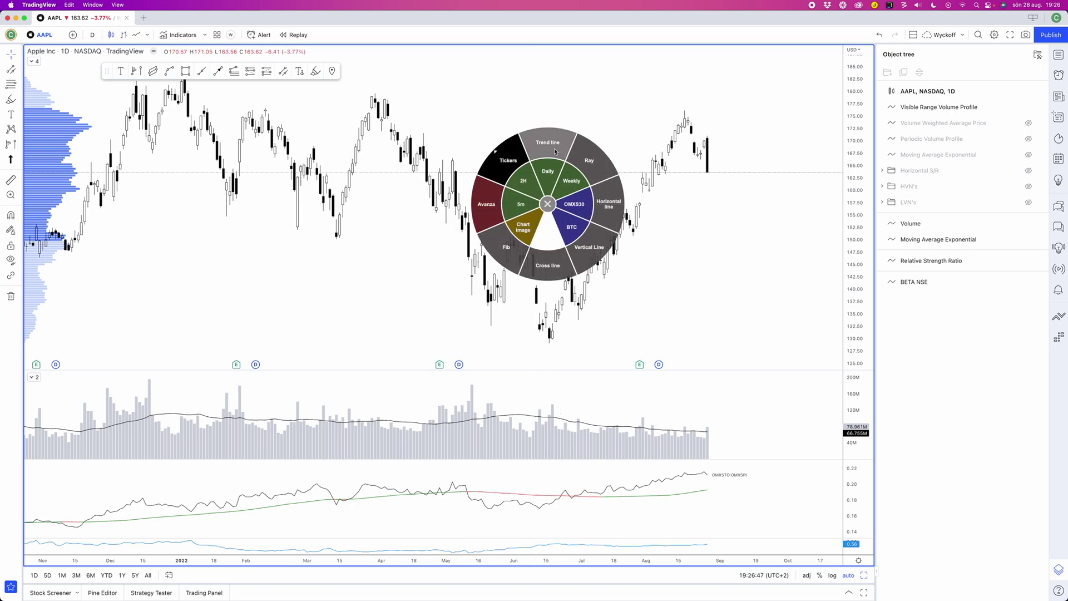
left_click(534, 144)
left_click(630, 107)
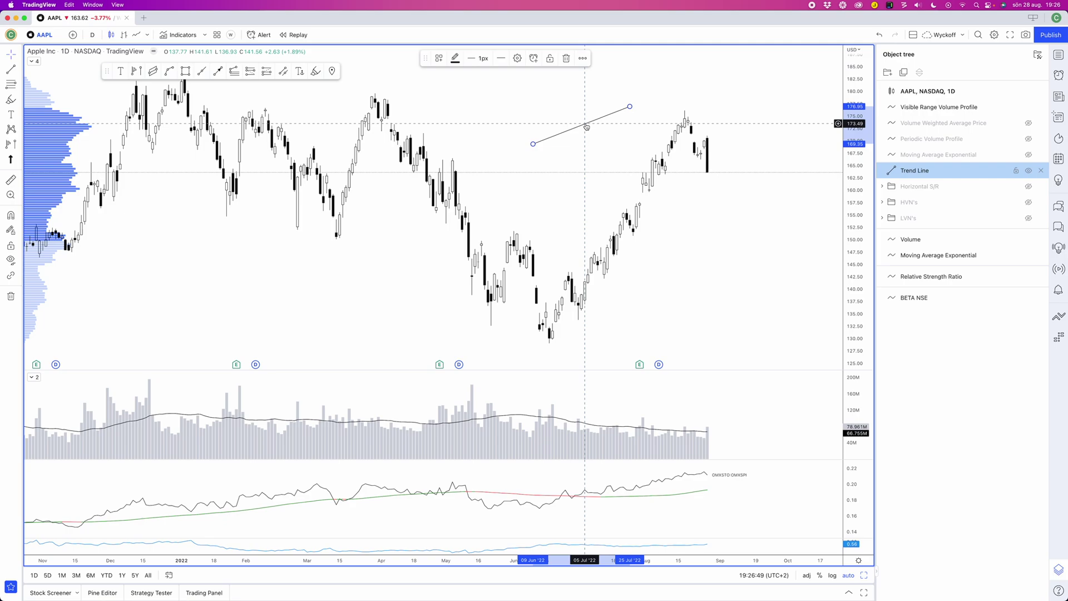
double_click(586, 126)
left_click(575, 258)
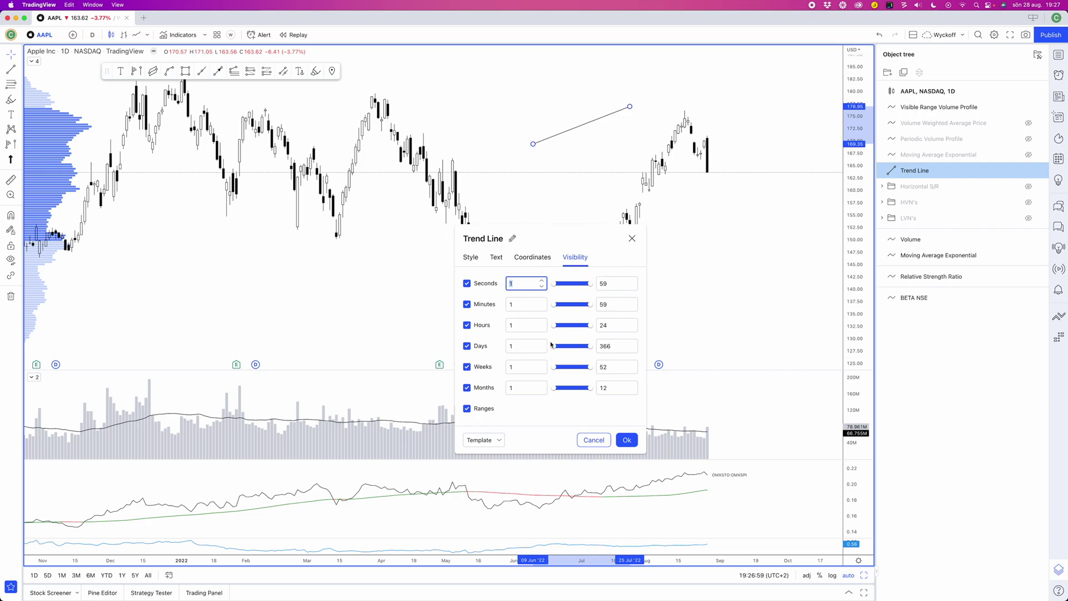
left_click(593, 441)
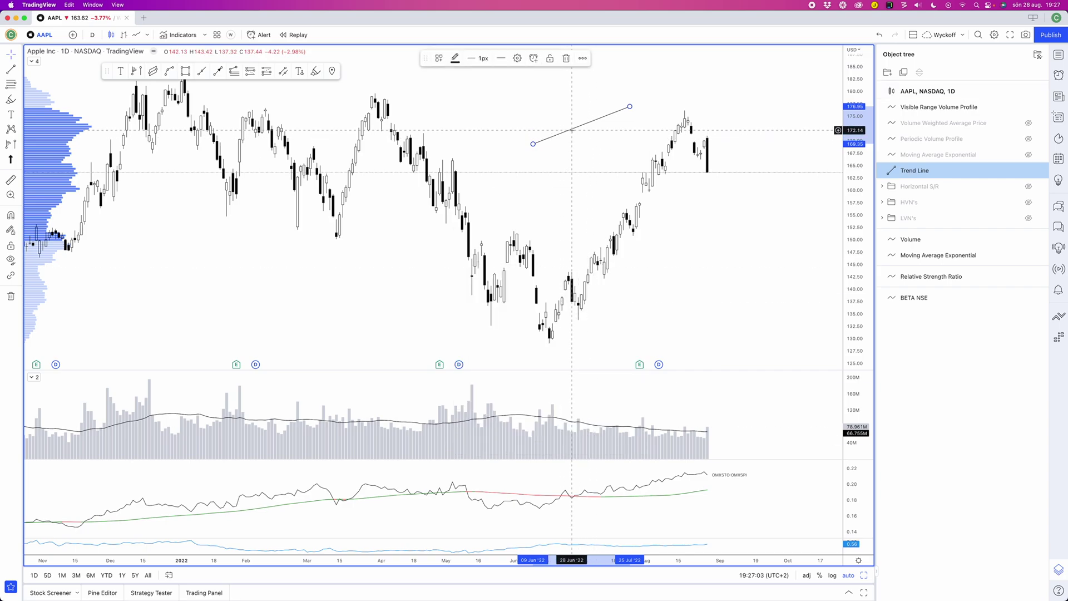
key("Delete")
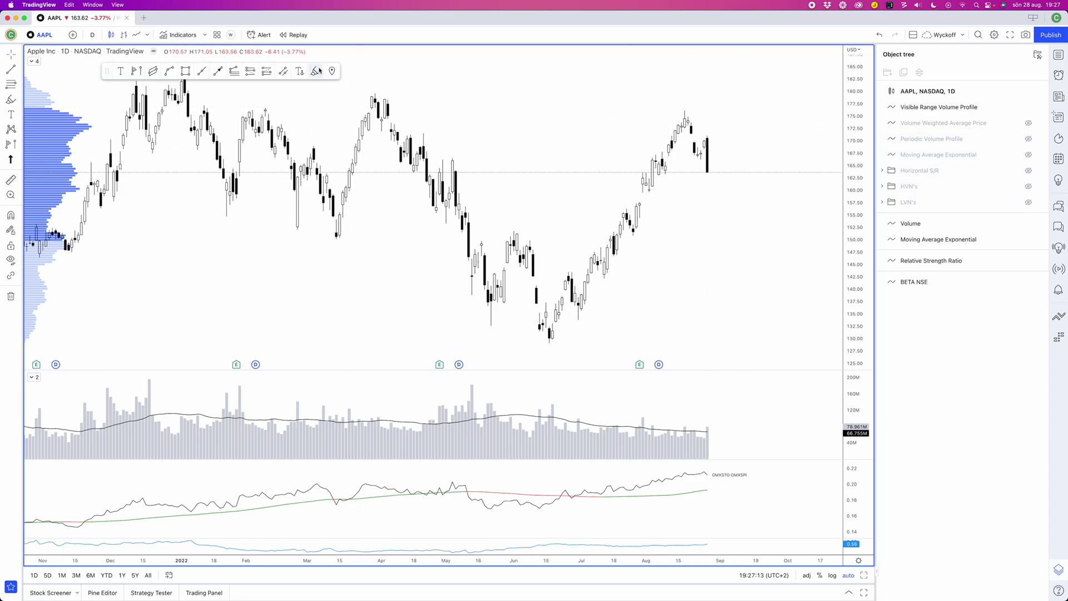
- Scroll the chart right and set the highlighter to the Green template
scroll(667, 161, "right", 3)
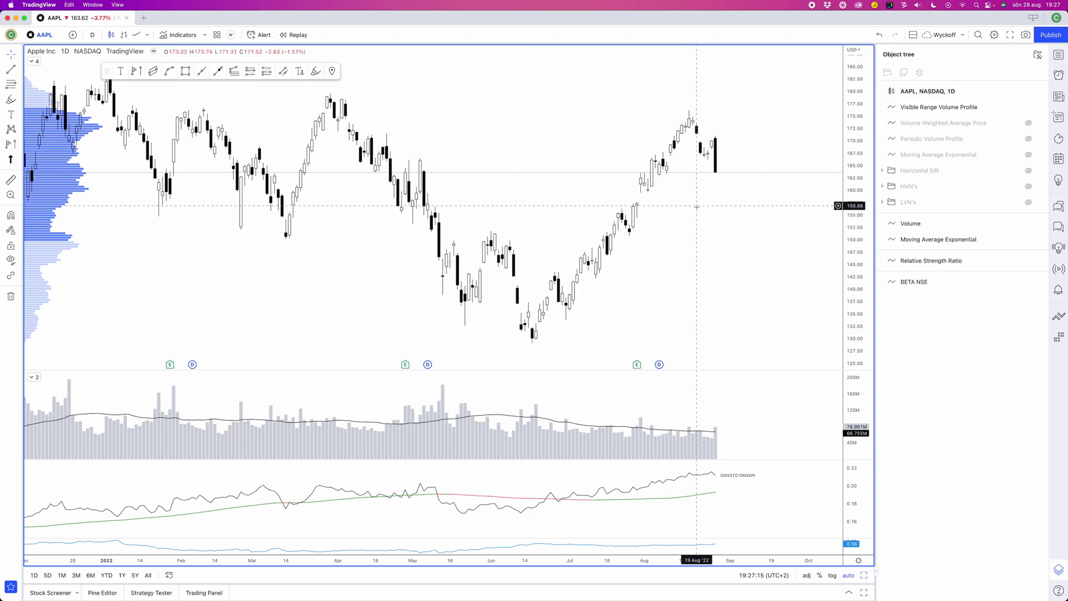
scroll(666, 162, "right", 5)
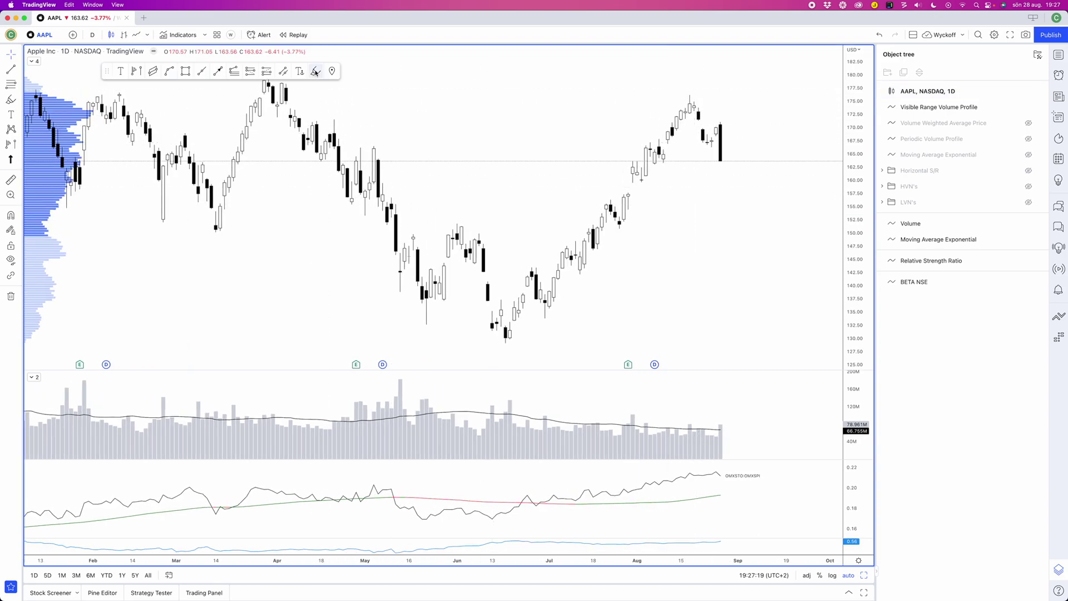
left_click(439, 58)
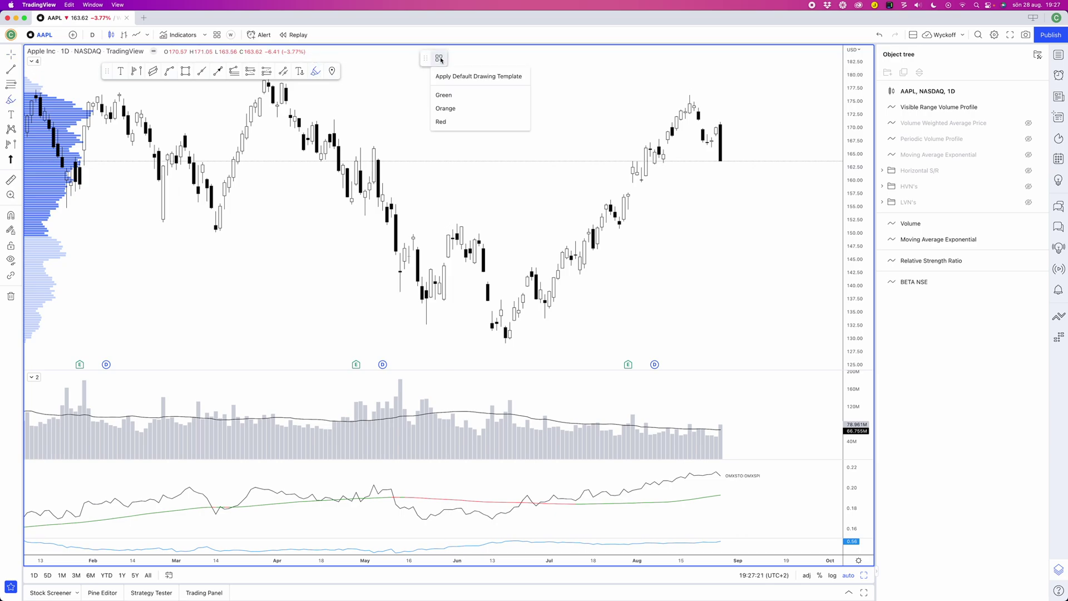
left_click(462, 95)
scroll(641, 179, "up", 3)
scroll(642, 179, "up", 2)
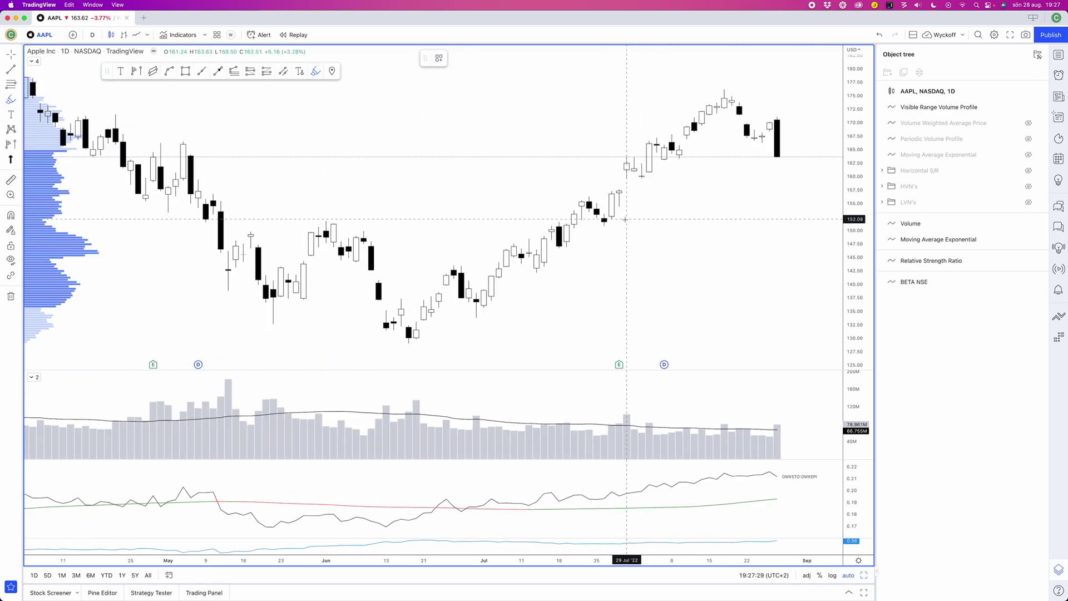
- Highlight the 29 Jul bar (156.96–163.39) and the 1 Jul candle in green
mouse_move(626, 193)
left_mouse_down()
mouse_move(627, 158)
mouse_move(649, 166)
mouse_move(648, 145)
left_mouse_up()
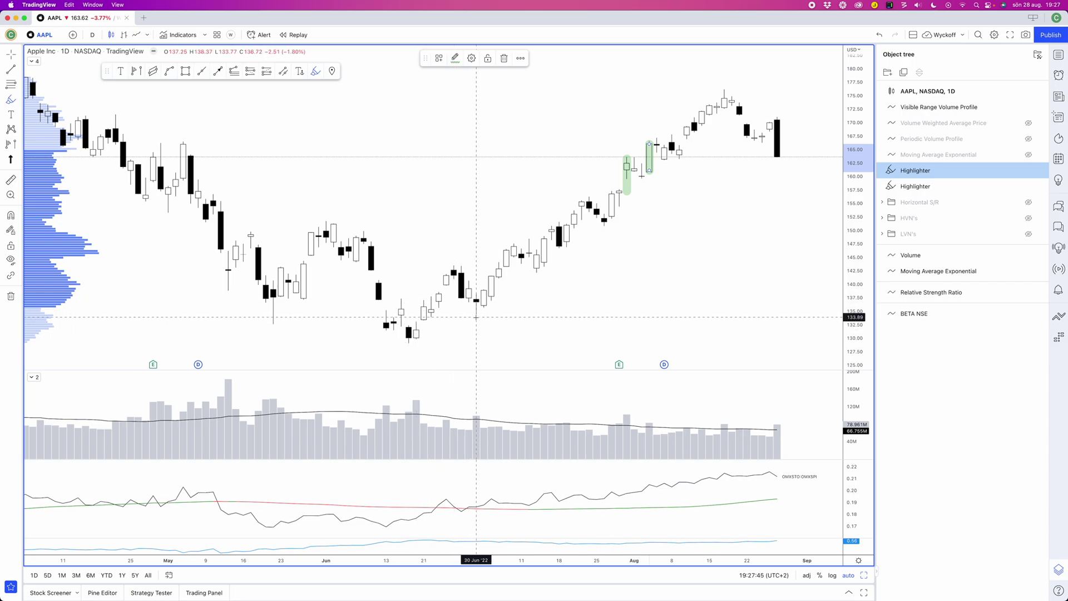
left_click_drag(476, 317, 476, 293)
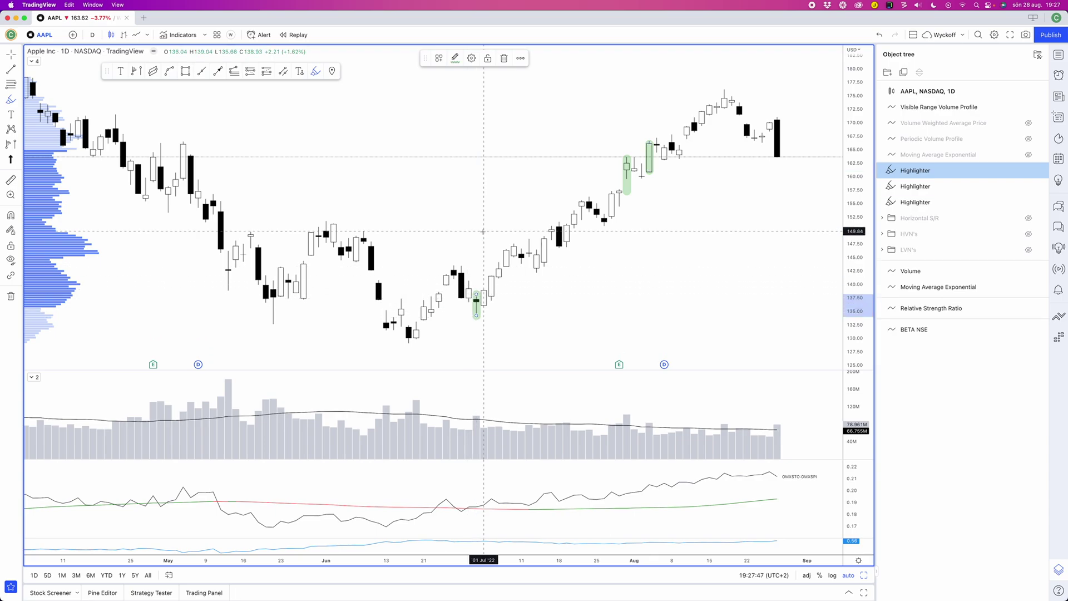
key("Escape")
- Switch the highlighter to the red template and highlight the 17 Aug and 26 Aug candles
left_click(318, 73)
left_click(439, 59)
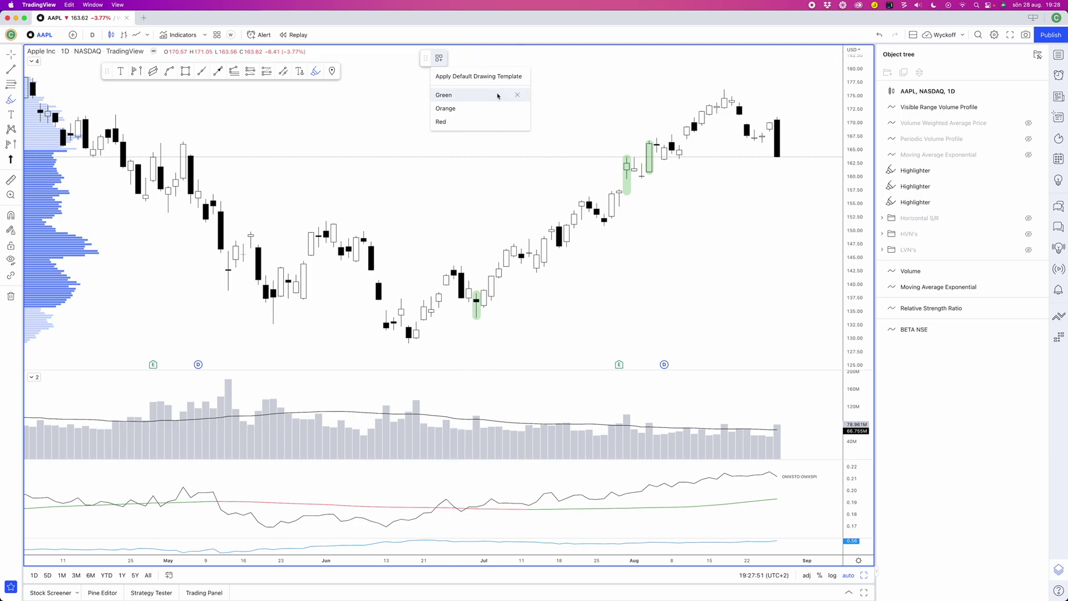
left_click(472, 114)
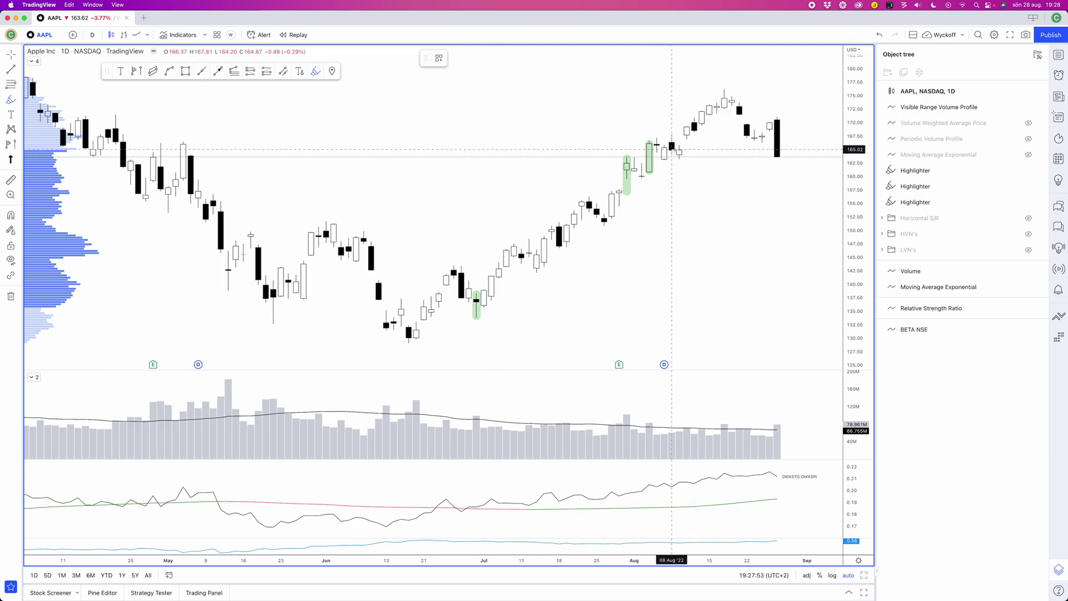
left_click_drag(724, 88, 724, 104)
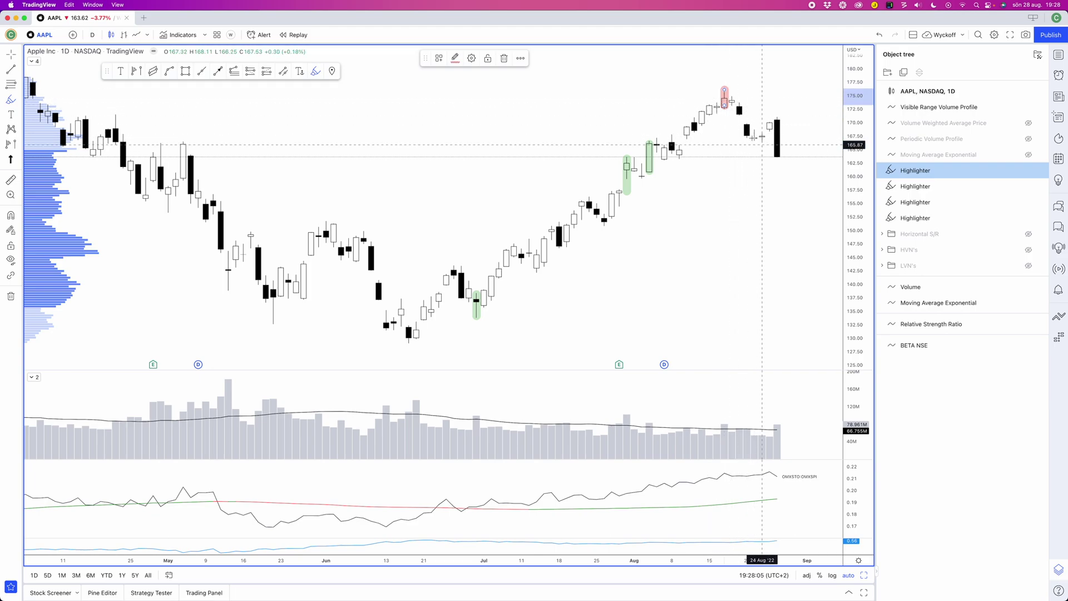
left_click_drag(776, 120, 776, 157)
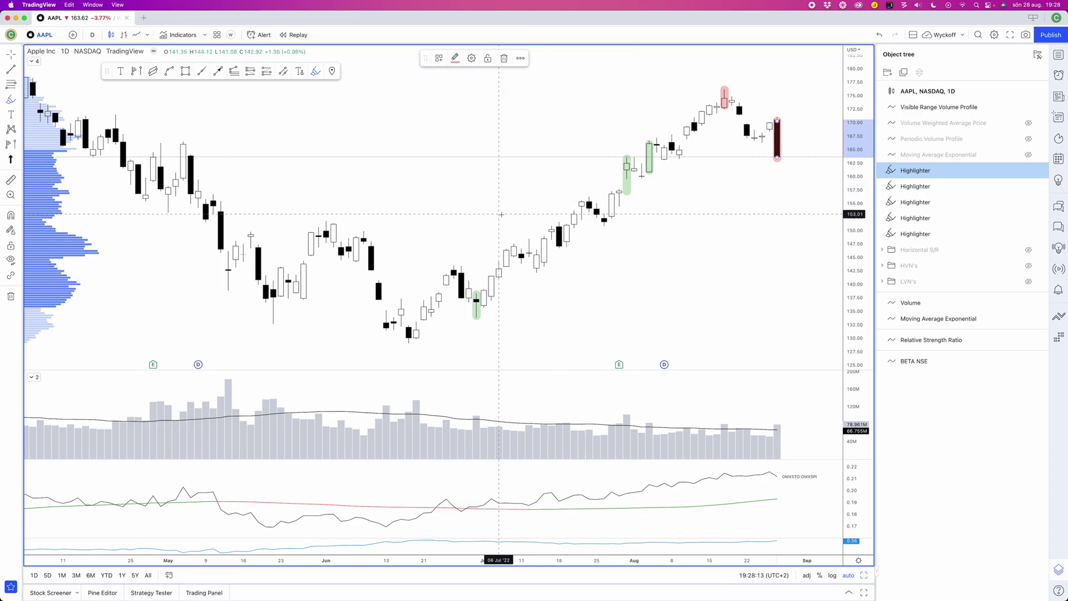
- Select all five highlights in Object Tree and group them into a new folder
left_click(739, 167)
left_click(961, 173)
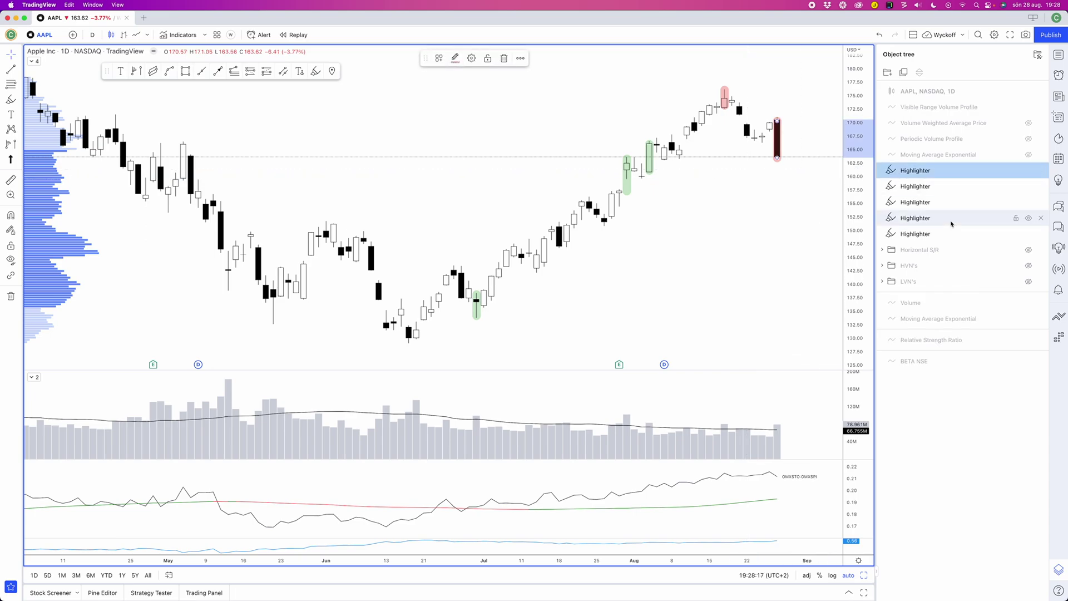
left_click(952, 234, "shift")
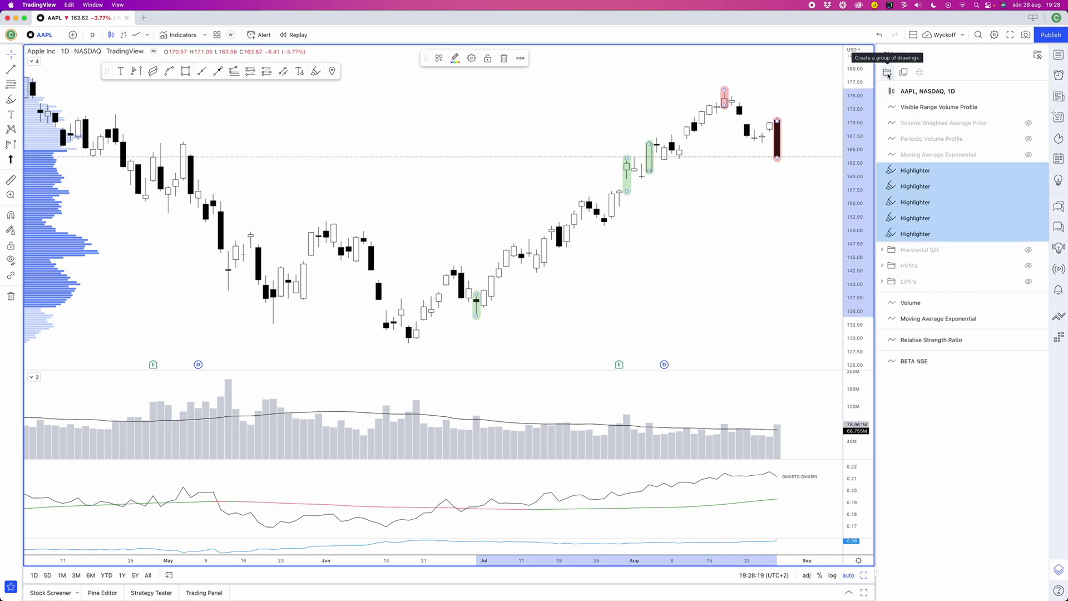
left_click(887, 73)
- Rename the group 'Significant bars' and hide it from the chart
double_click(918, 172)
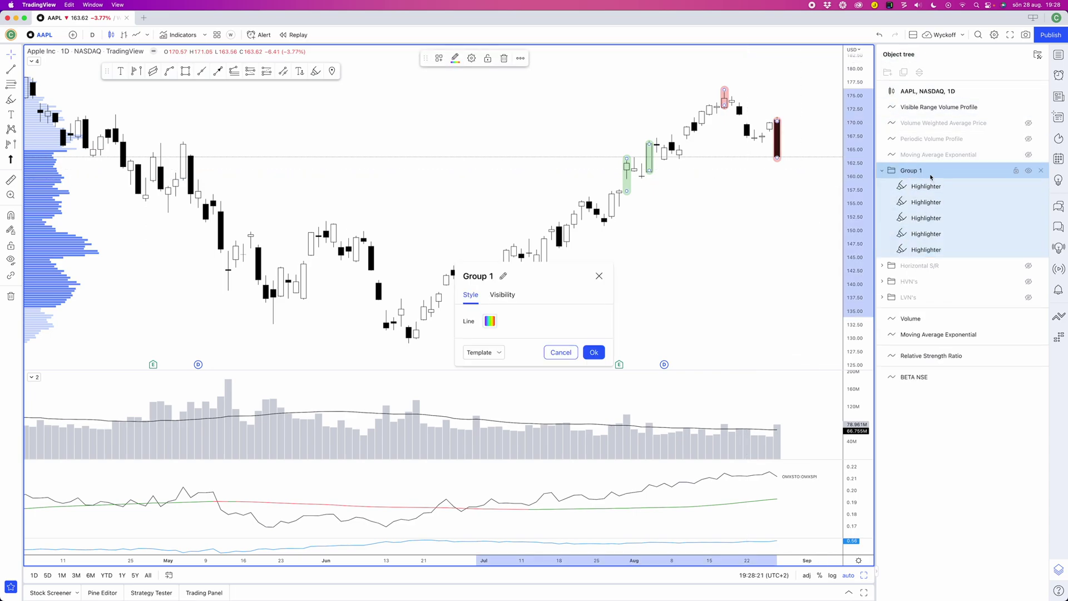
left_click(561, 352)
left_click_drag(910, 170, 914, 174)
left_click(914, 172)
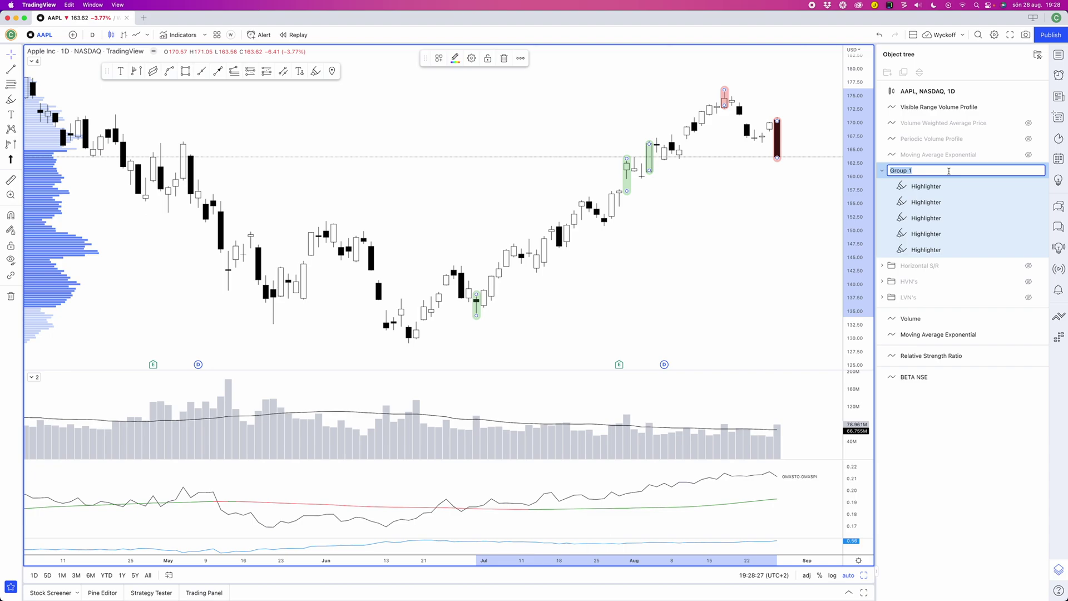
type("Significant bars")
key("Return")
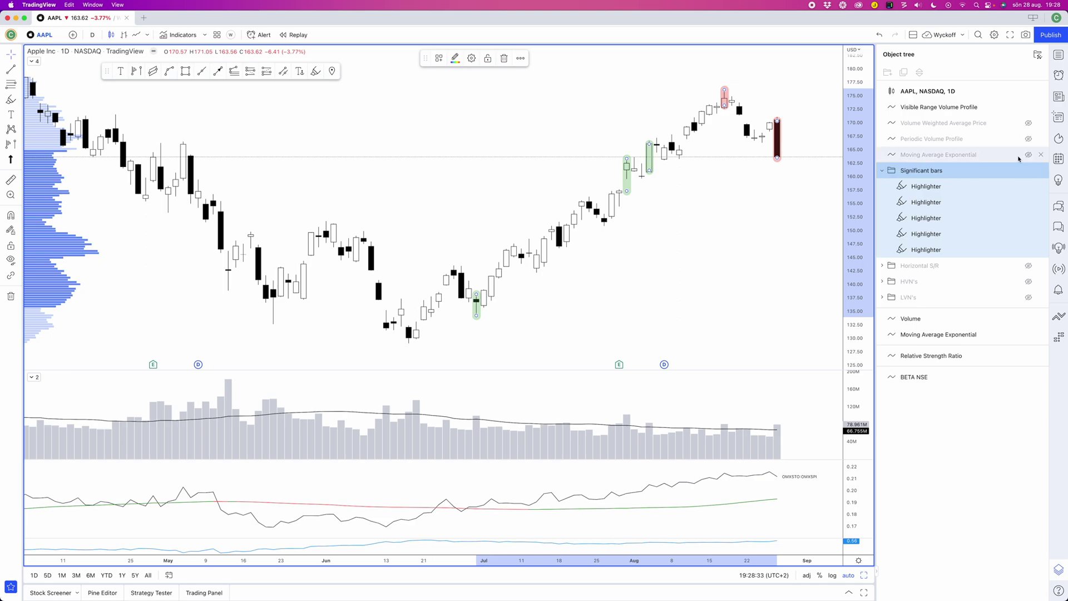
left_click(1028, 170)
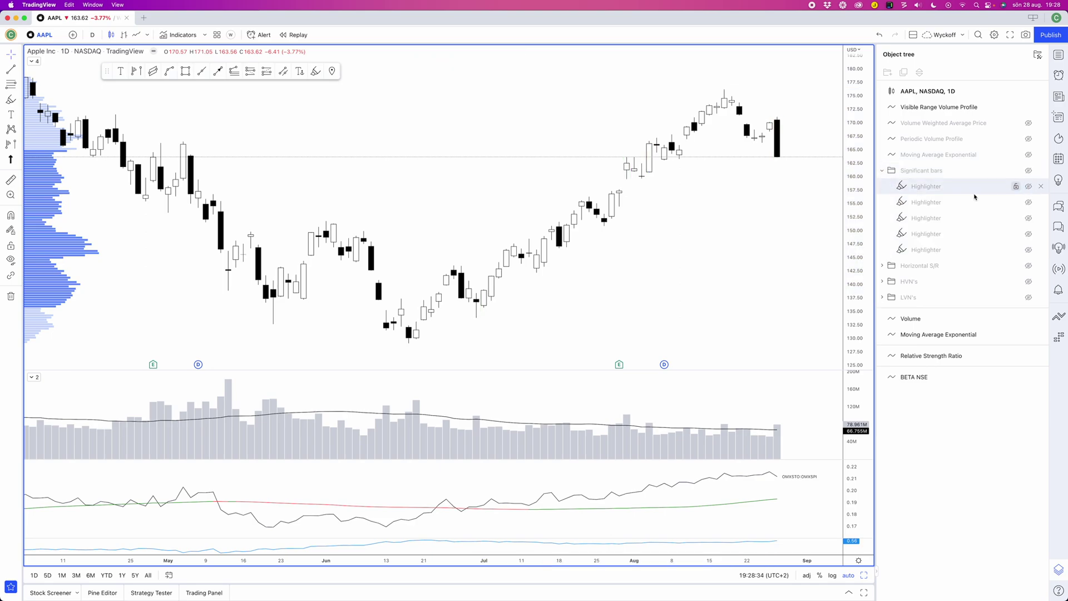
- Collapse Significant bars and draw a parallel channel from 28 Jul to 30 Aug, up to about 163.5
left_click(884, 171)
scroll(712, 183, "up", 2)
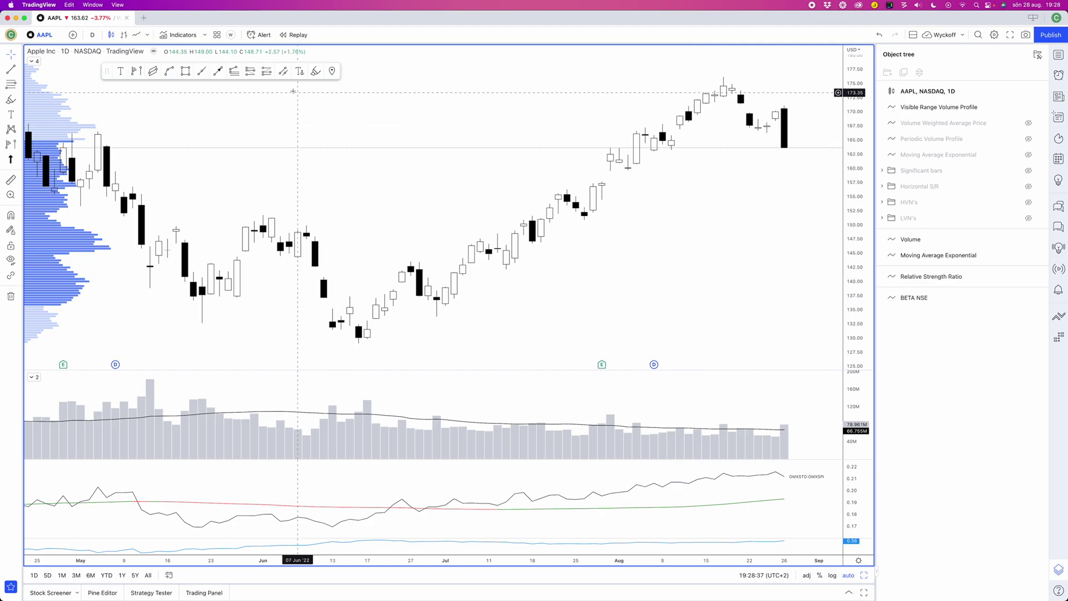
left_click(283, 70)
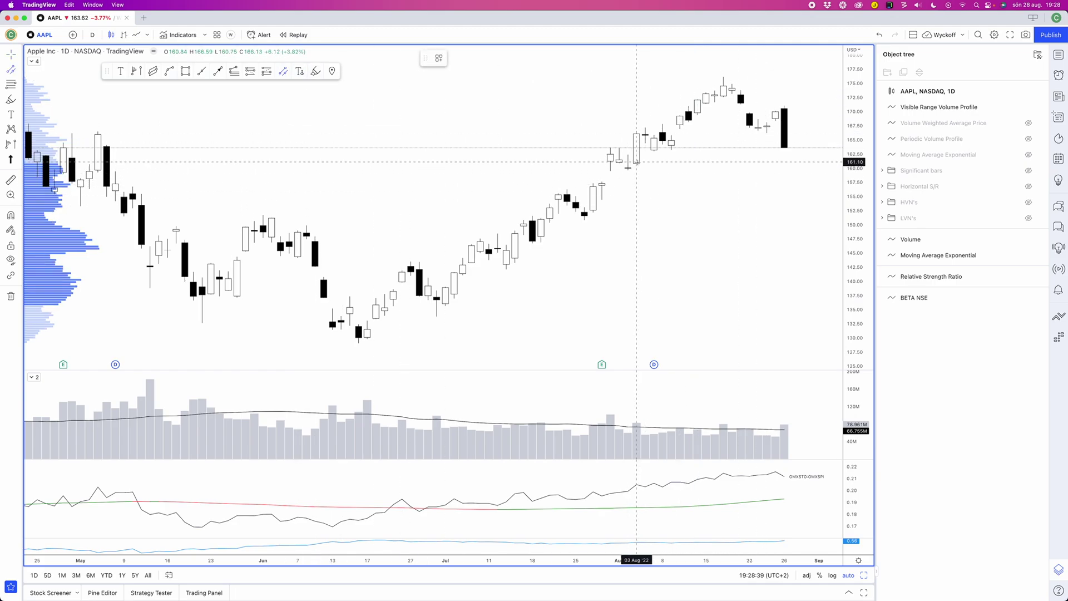
left_click(601, 182)
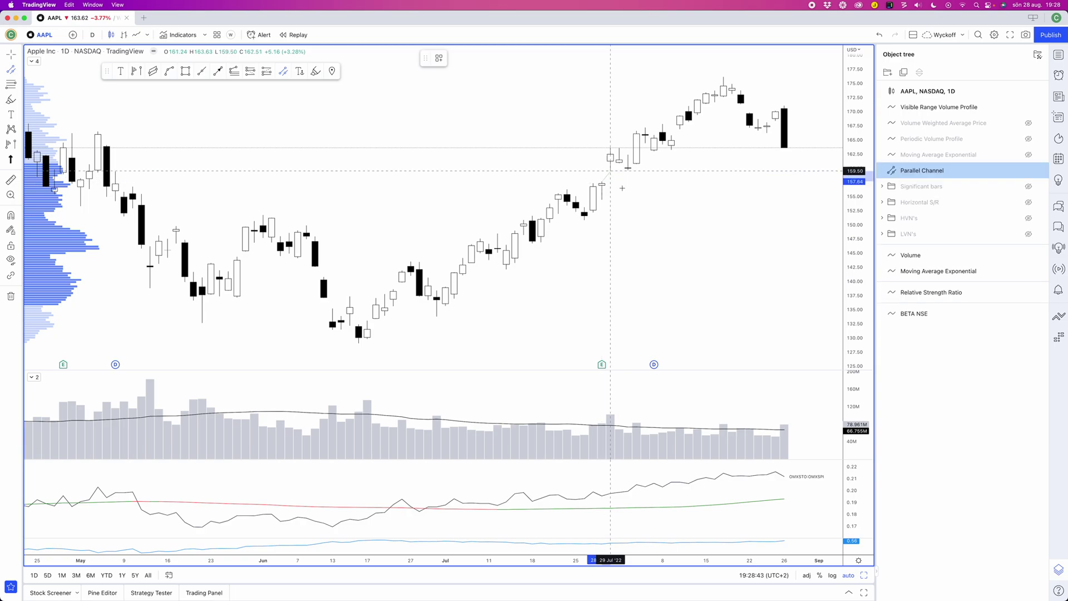
left_click(800, 181)
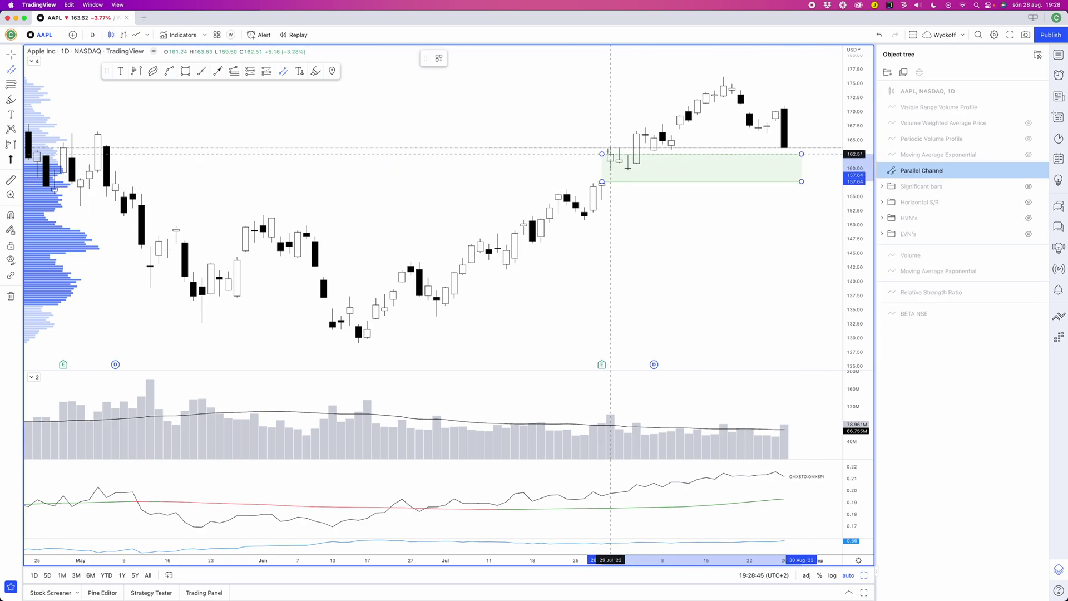
left_click(680, 148)
- Apply the Green template to the new parallel channel
right_click(684, 152)
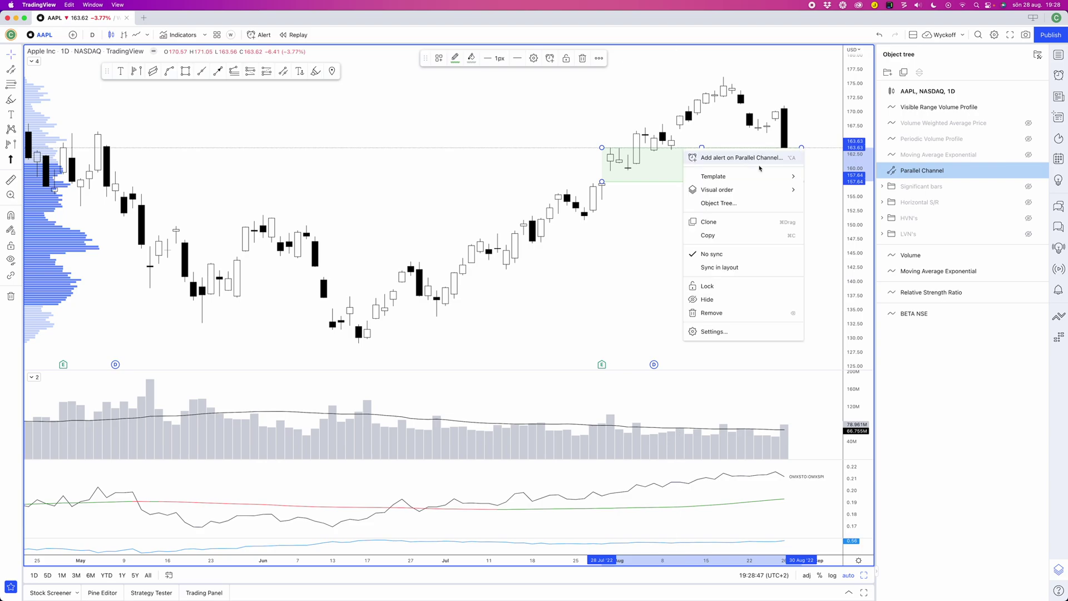
mouse_move(722, 177)
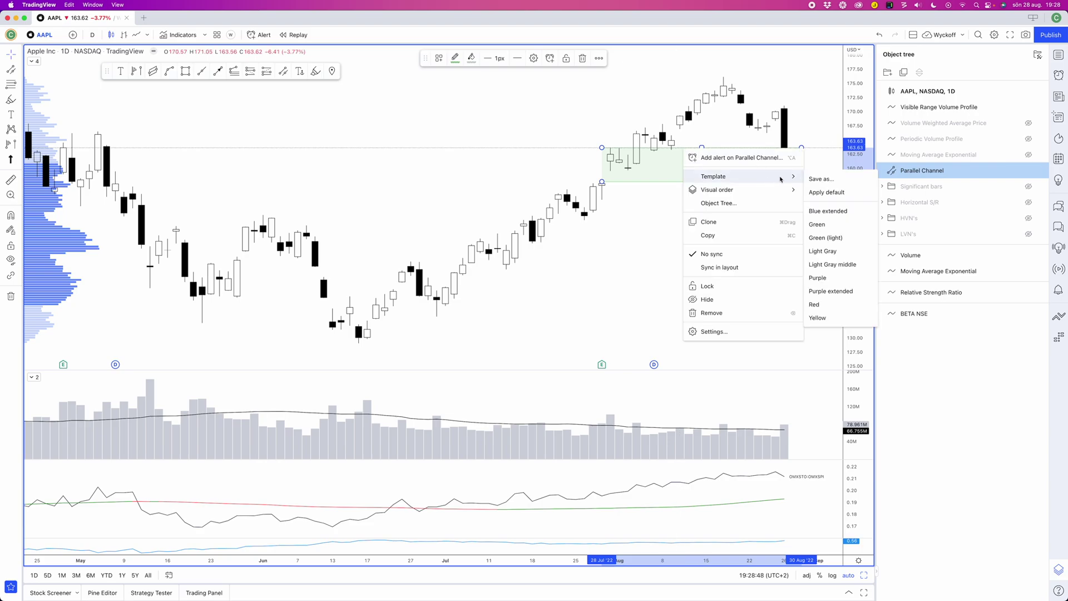
left_click(835, 228)
left_click(757, 219)
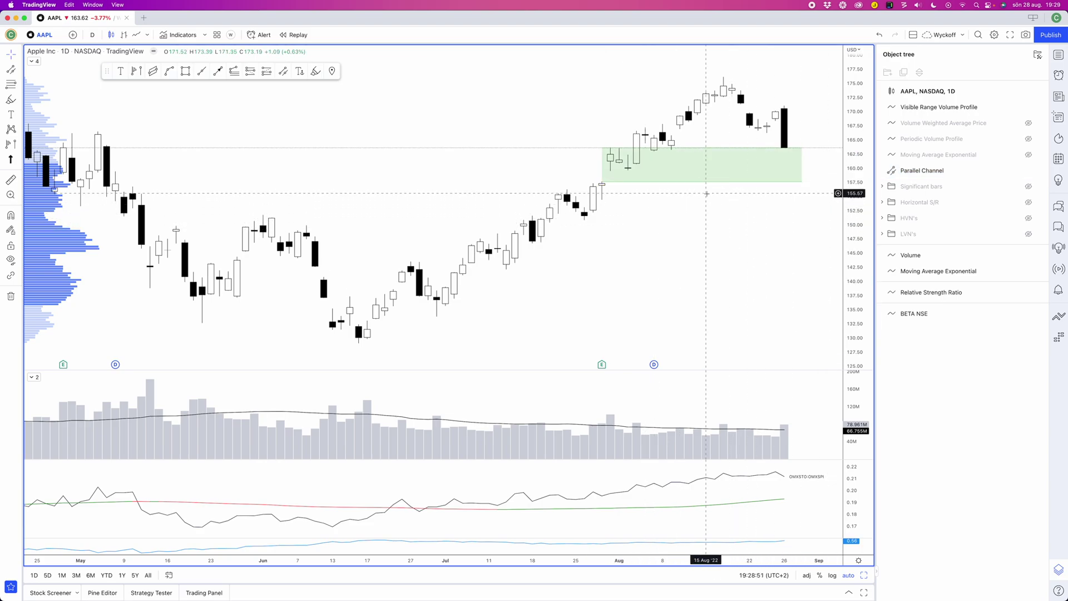
scroll(706, 194, "right", 2)
scroll(709, 194, "right", 2)
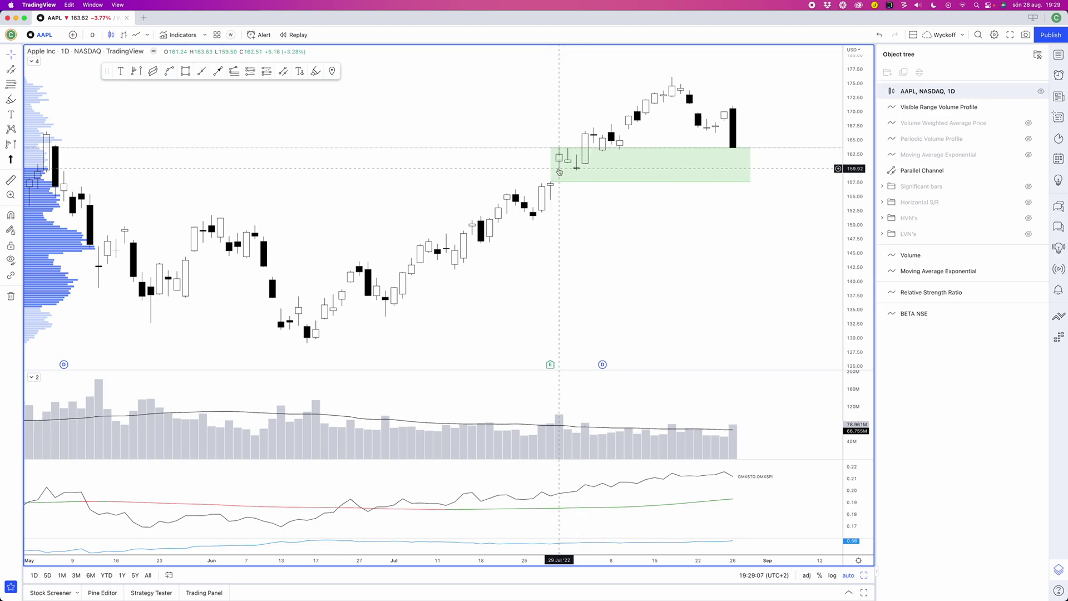
left_click(560, 184)
left_click(551, 183)
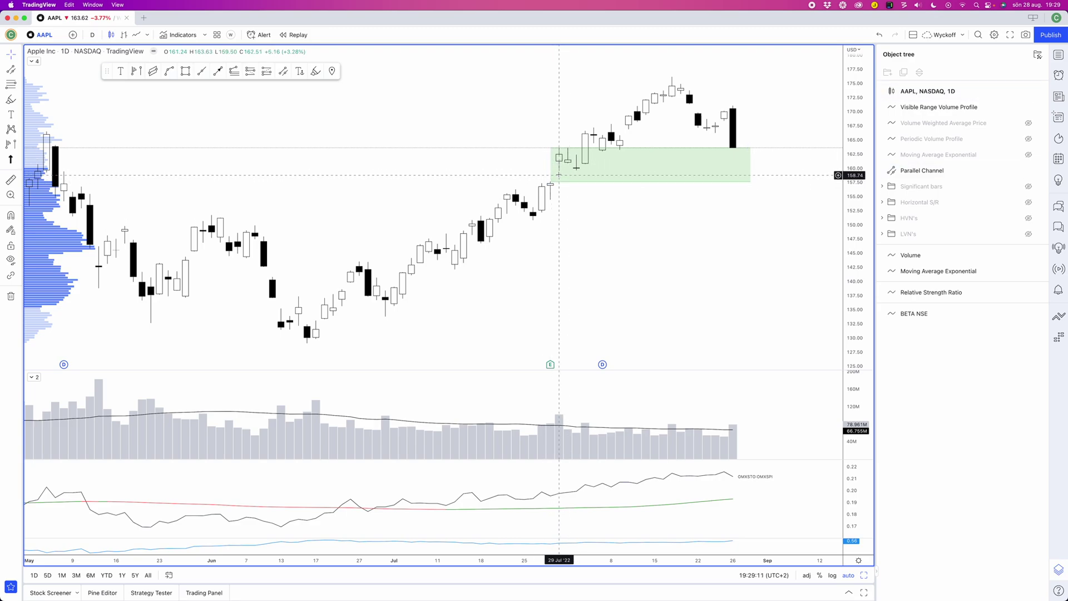
left_click(561, 150)
left_click(560, 152)
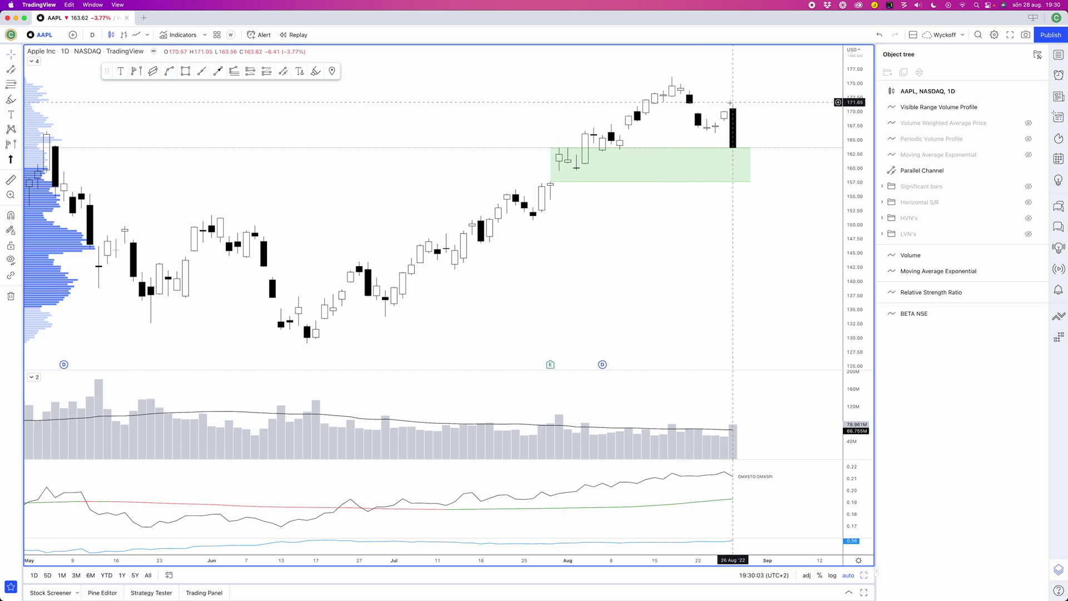
- Delete the parallel channel and unhide the Significant bars, Horizontal S/R, HVN's and LVN's folders
left_click(734, 144)
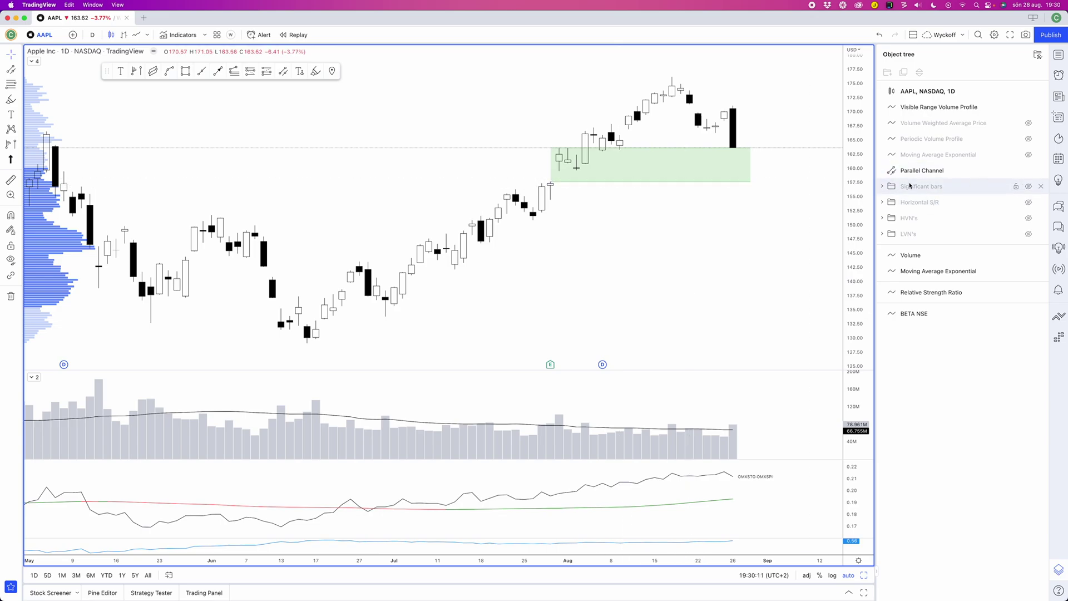
left_click(1039, 170)
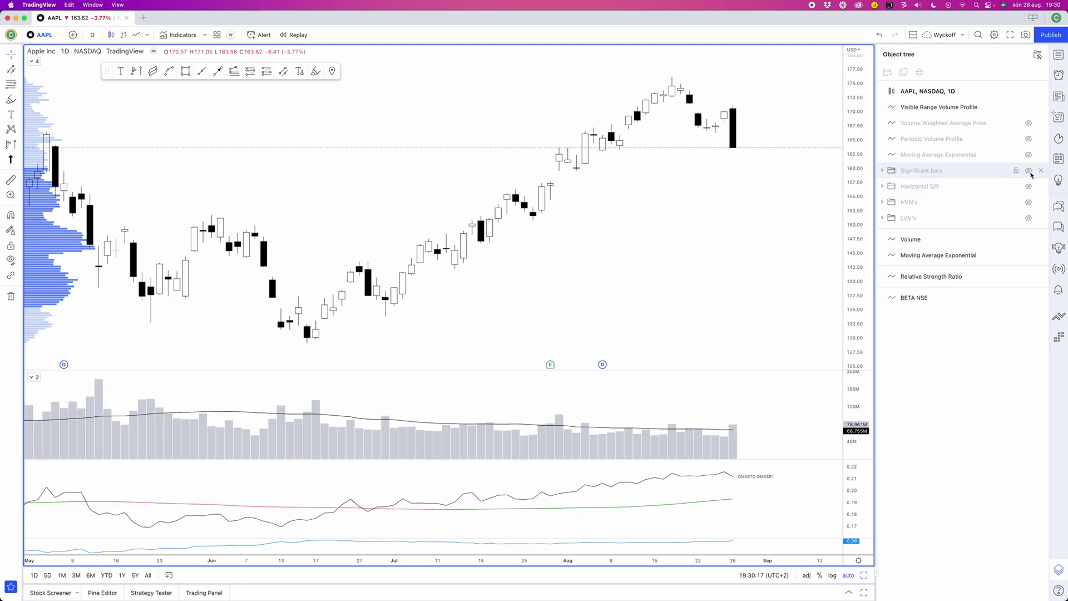
left_click(1029, 171)
left_click(1028, 186)
left_click(1028, 202)
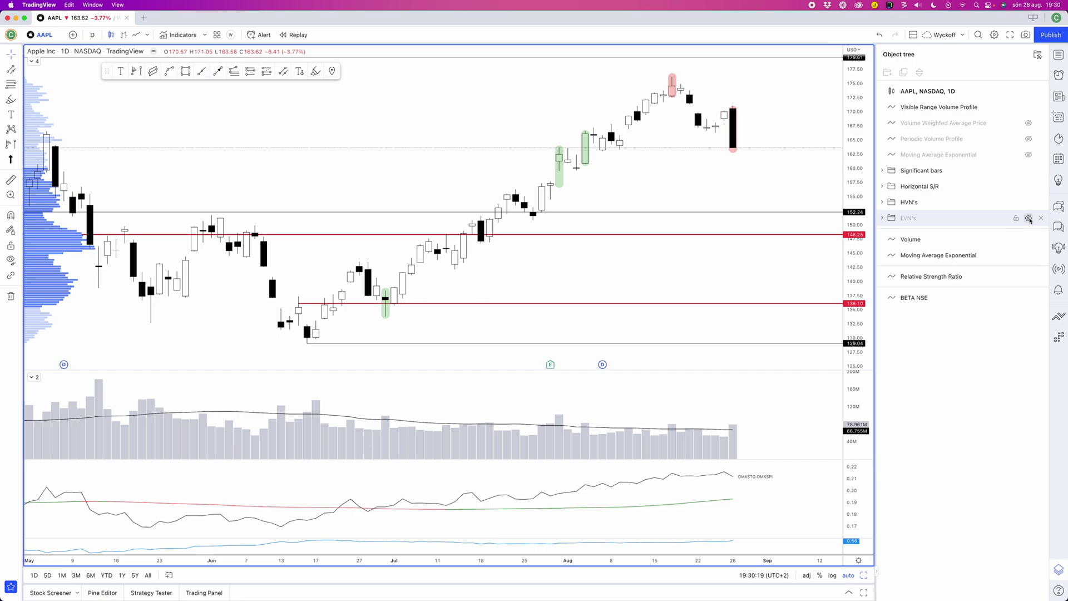
left_click(1028, 218)
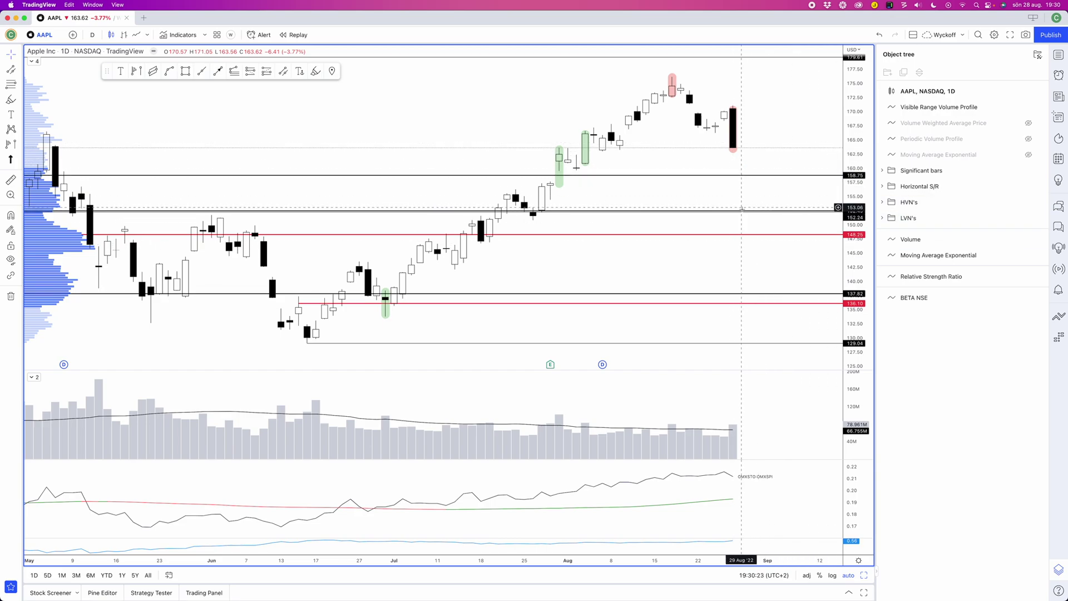
scroll(740, 228, "down", 2)
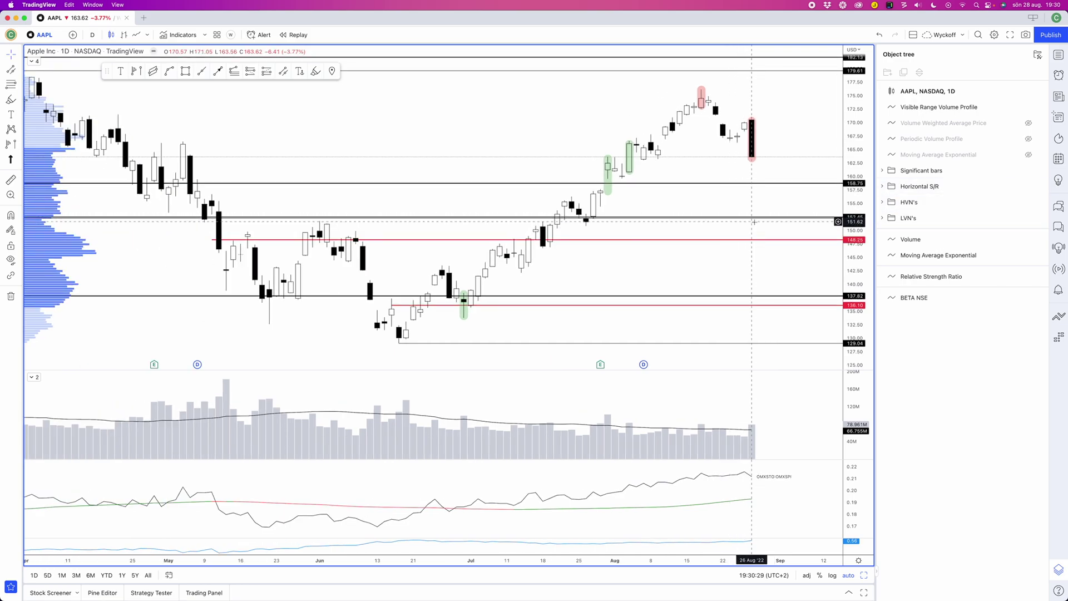
scroll(753, 222, "down", 3)
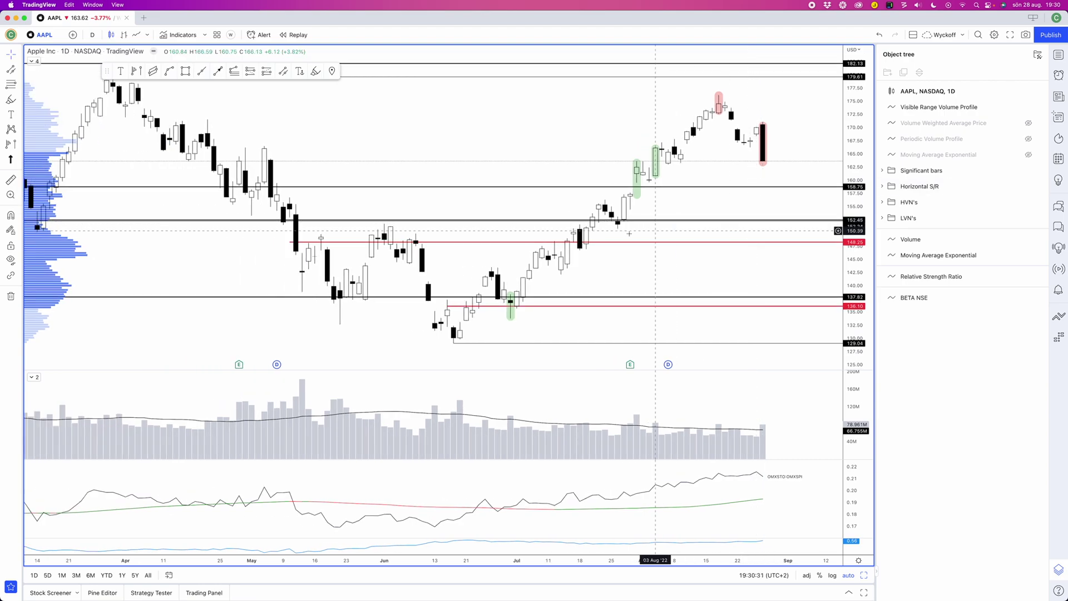
scroll(598, 237, "down", 4)
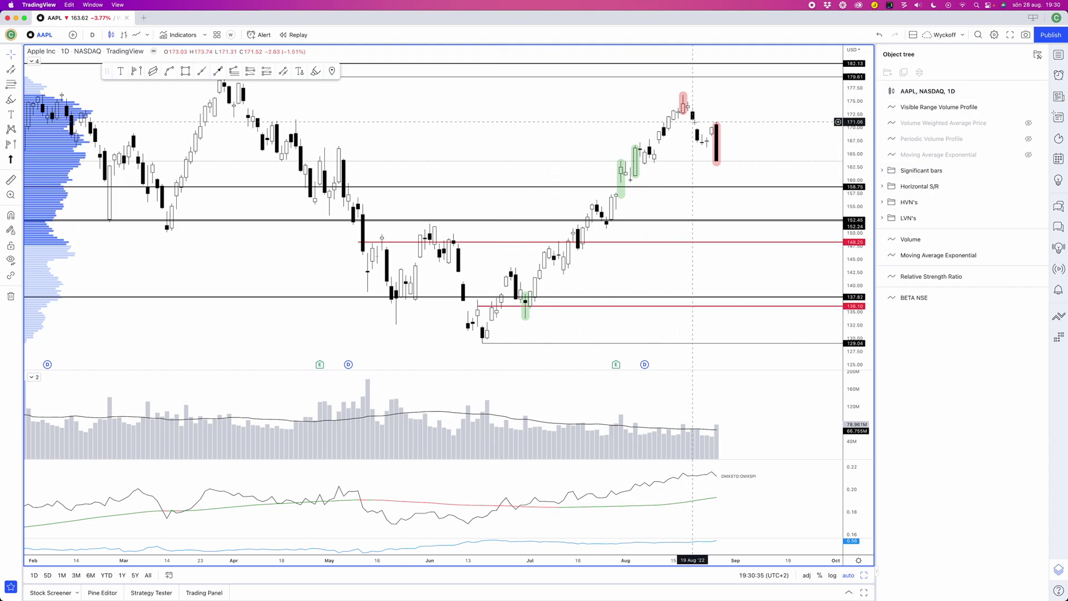
scroll(715, 234, "up", 3)
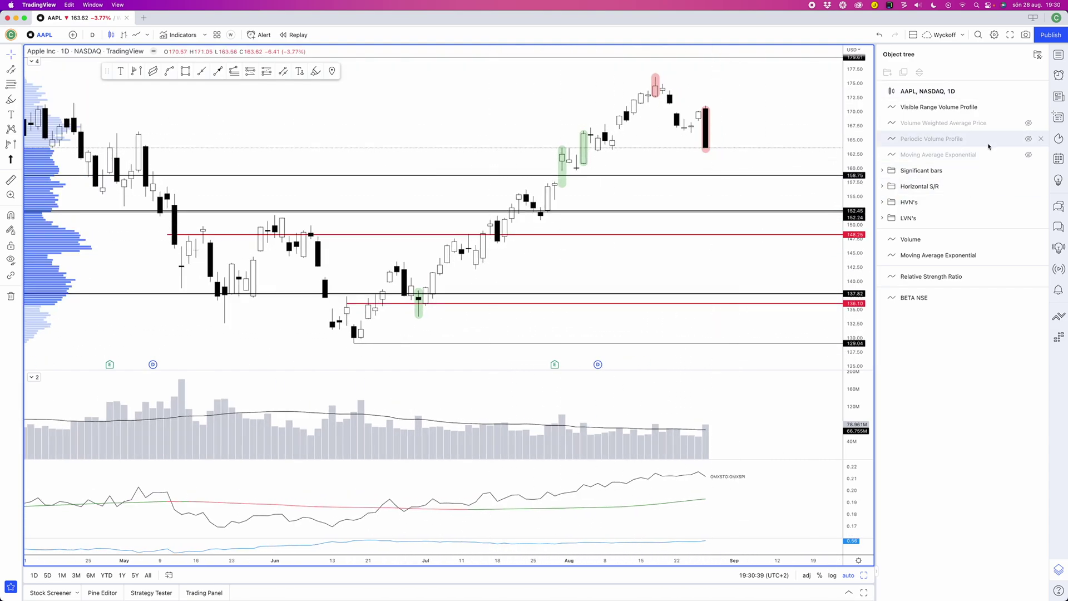
- Hide the Significant bars, Horizontal S/R, HVN's and LVN's folders again
left_click(1026, 171)
left_click(1027, 186)
left_click(1026, 202)
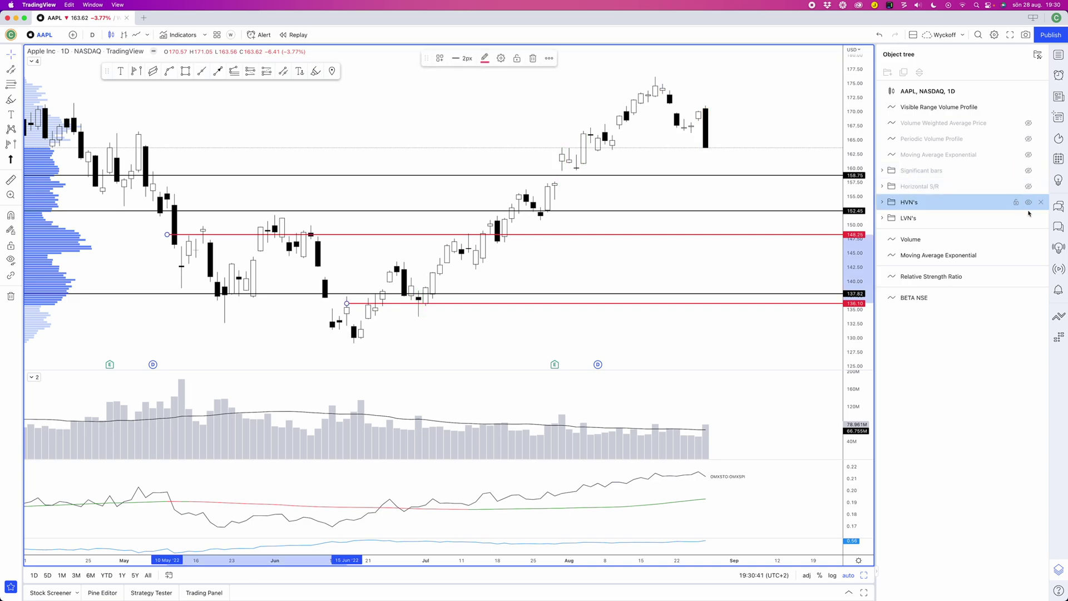
left_click(1028, 202)
left_click(1028, 217)
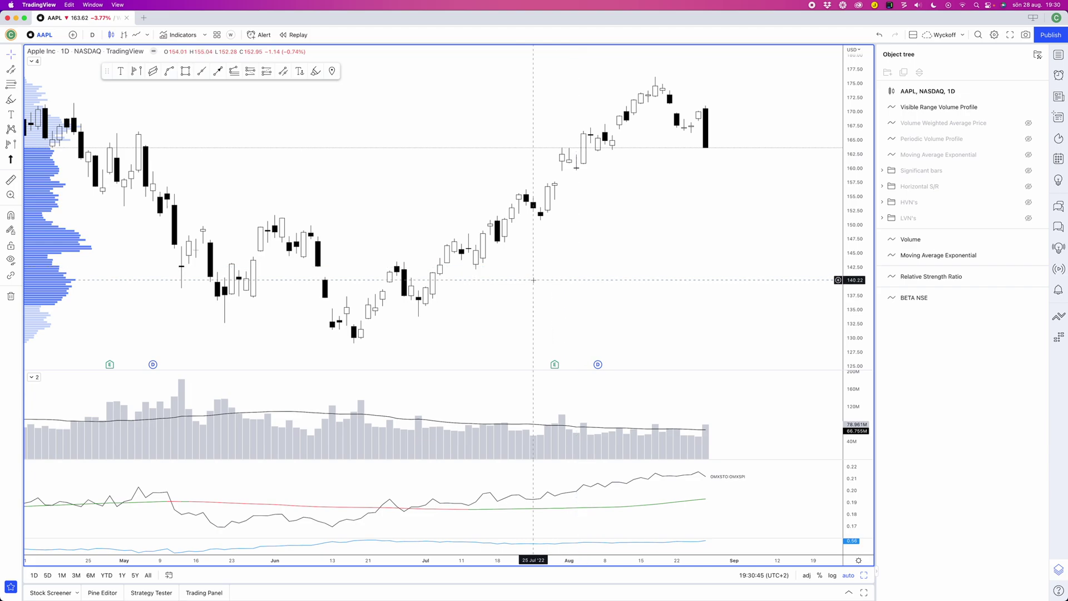
- Draw a trend line from the 30 Jun low to near 29 Aug and clone a parallel upper line
left_click(418, 315)
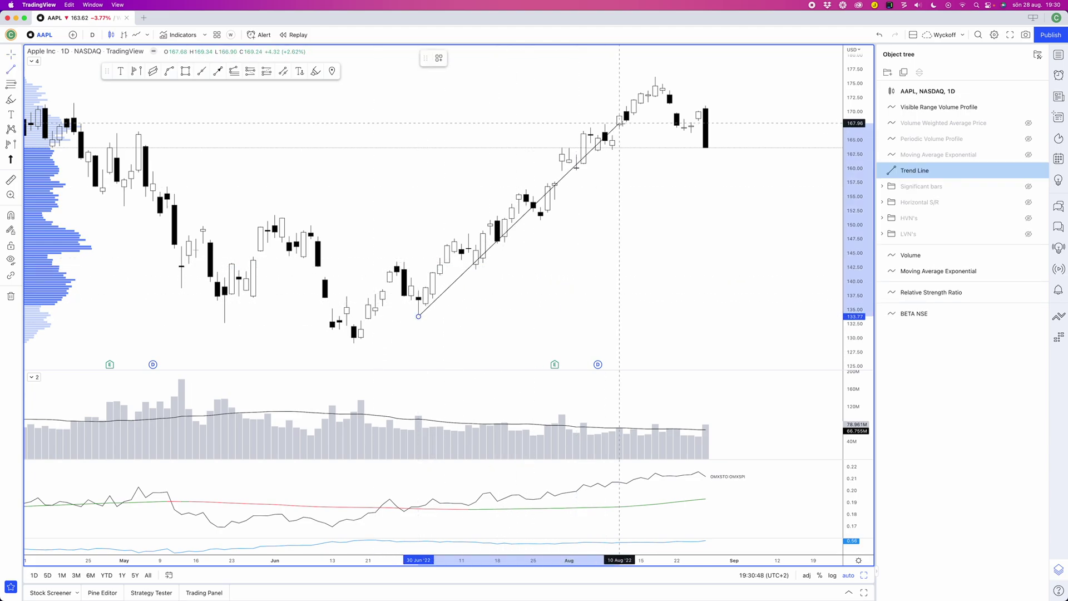
left_click(712, 89)
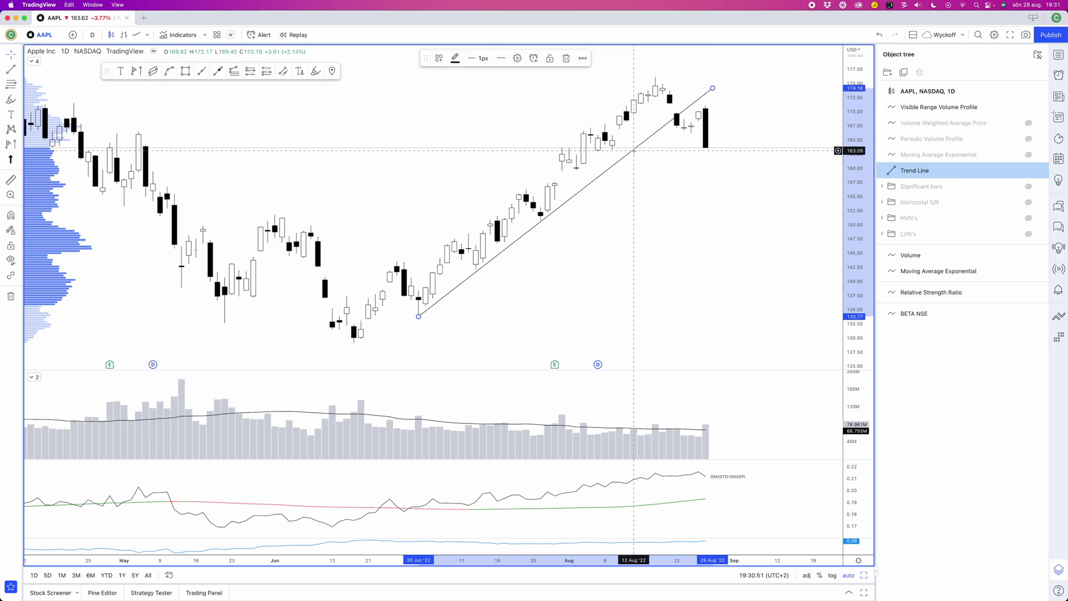
mouse_move(630, 157)
left_mouse_down()
mouse_move(586, 108)
mouse_move(613, 98)
left_mouse_up()
scroll(628, 225, "down", 5)
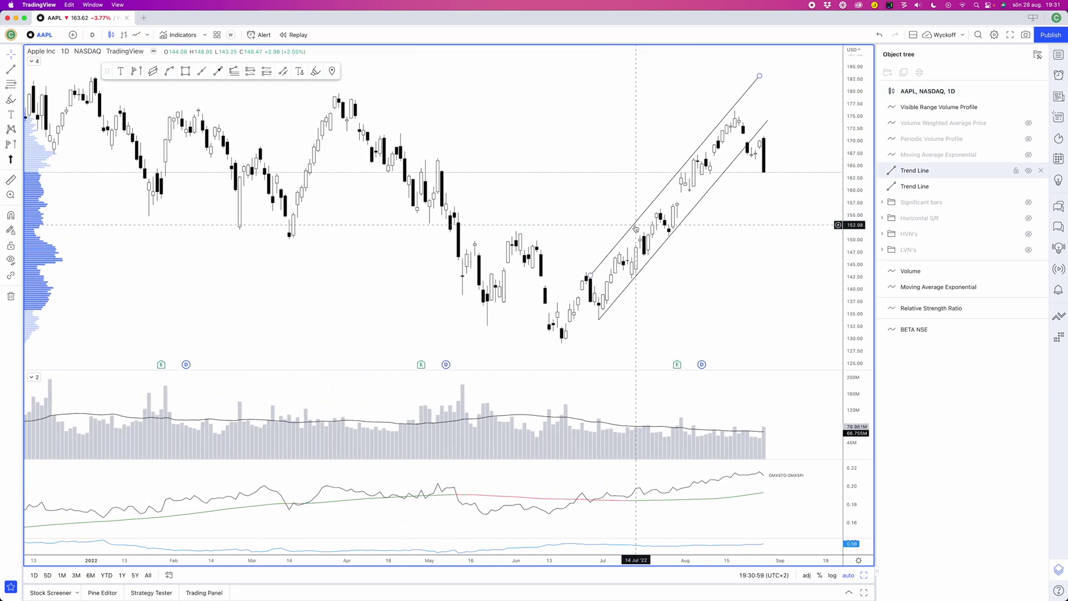
scroll(636, 228, "up", 3)
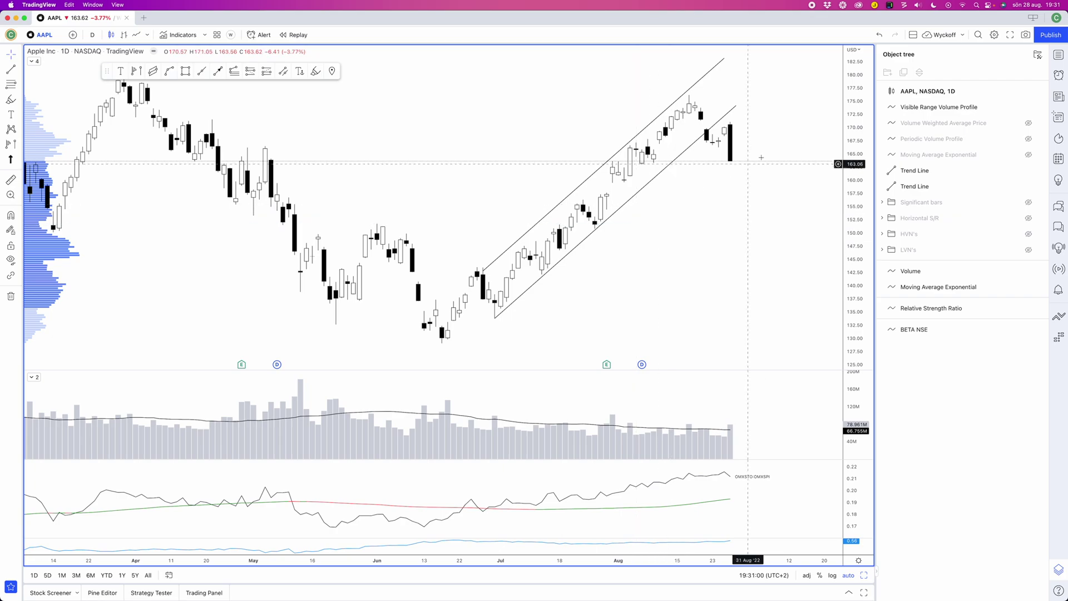
- Group the two Trend Line entries into a folder and rename it 'Channels'
left_click(922, 170)
left_click(920, 186, "shift")
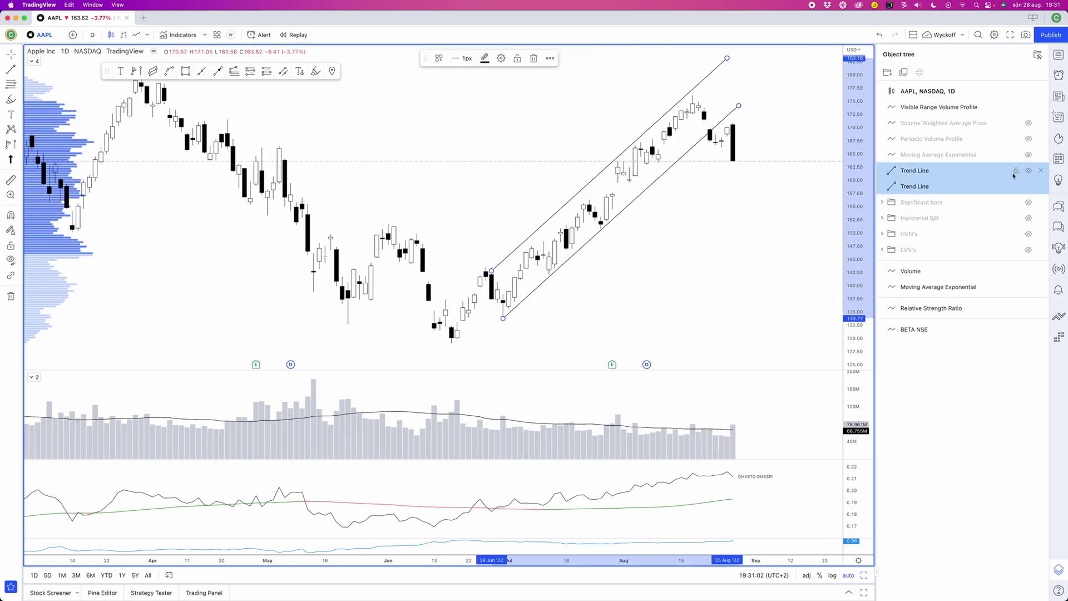
left_click(888, 73)
double_click(917, 172)
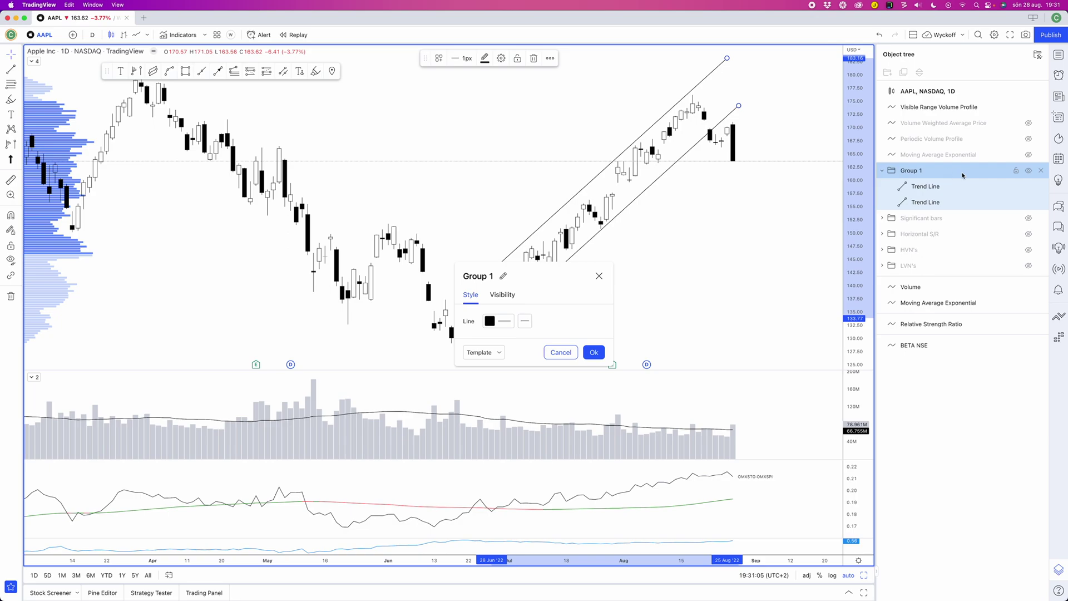
left_click(561, 354)
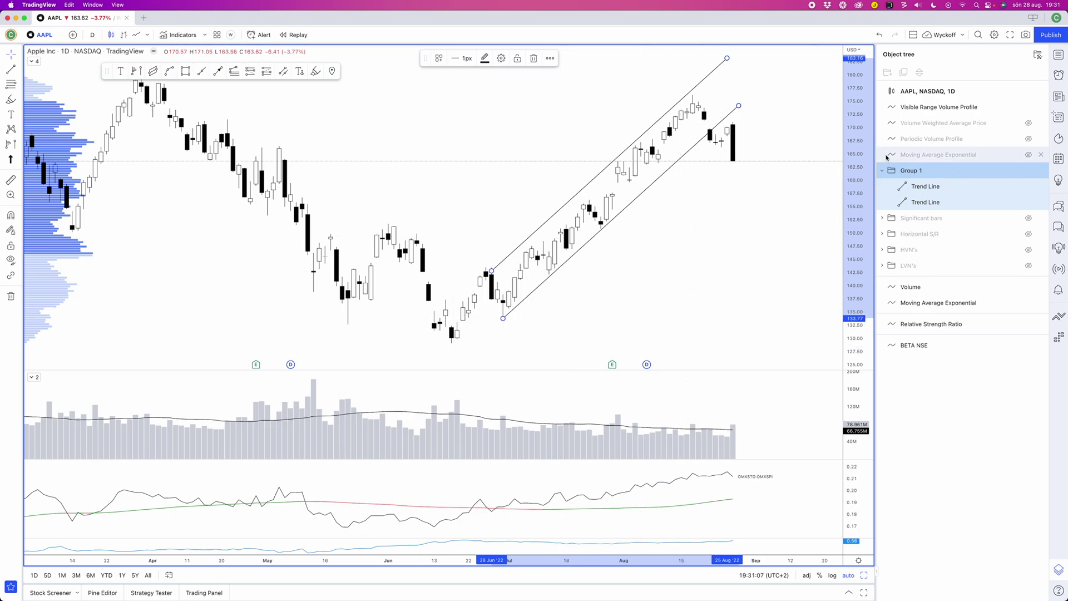
left_click(910, 171)
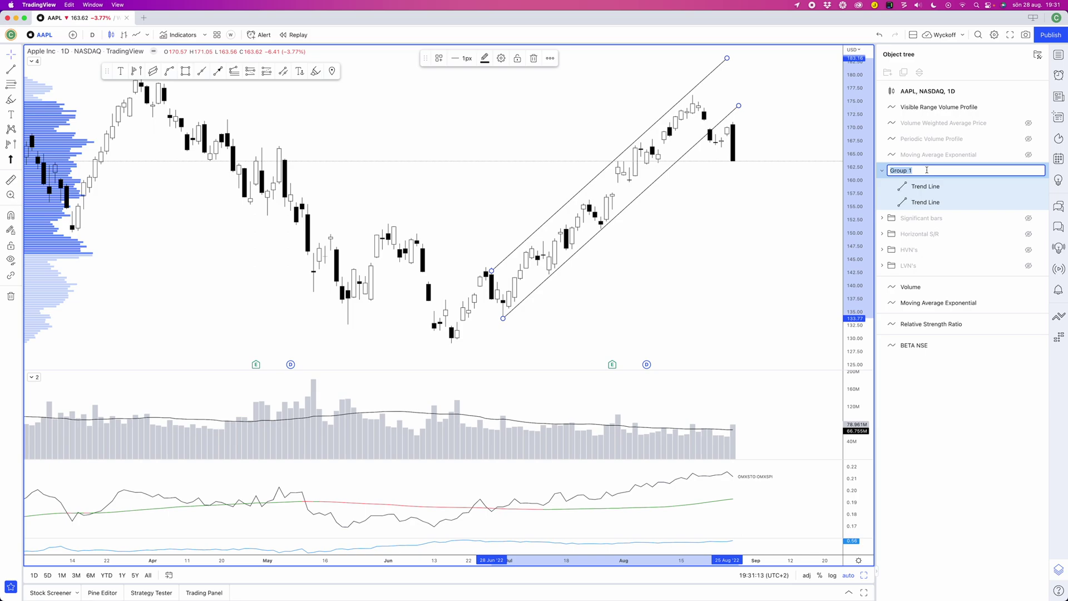
key("BackSpace")
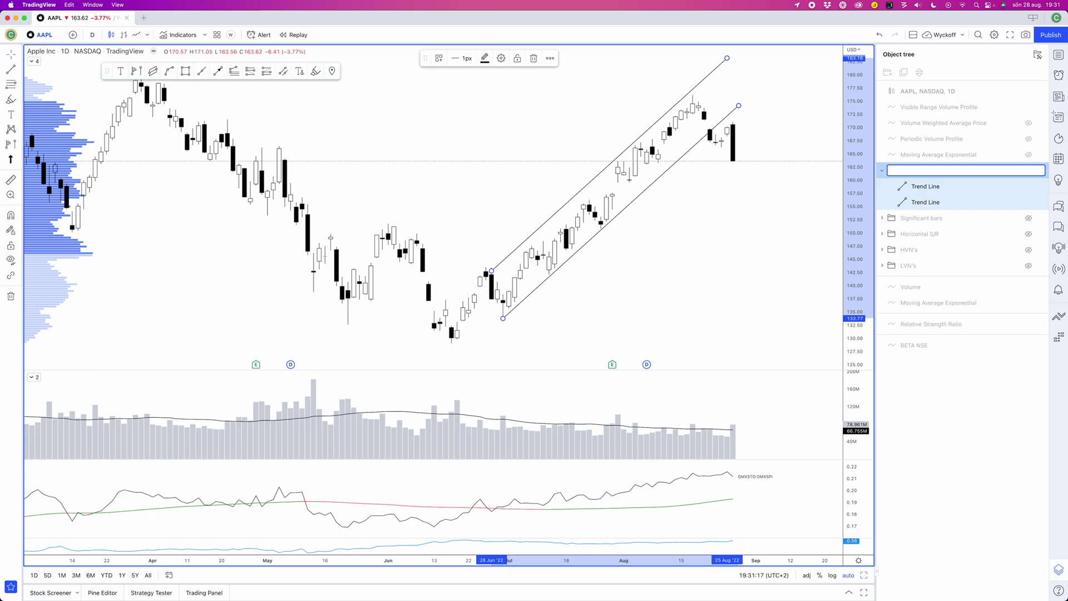
type("Channels")
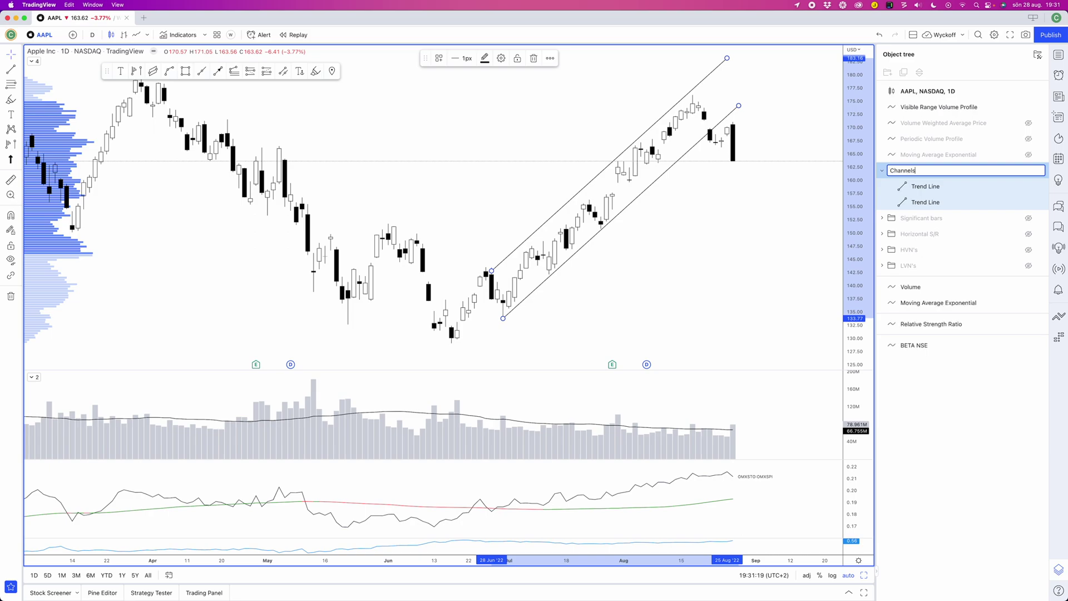
key("Return")
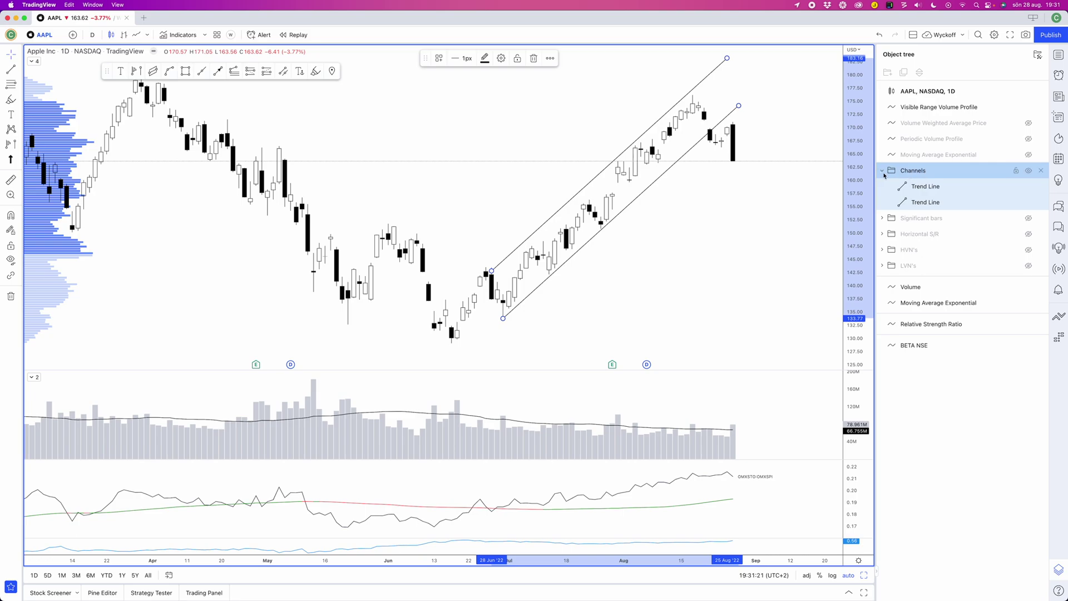
double_click(892, 173)
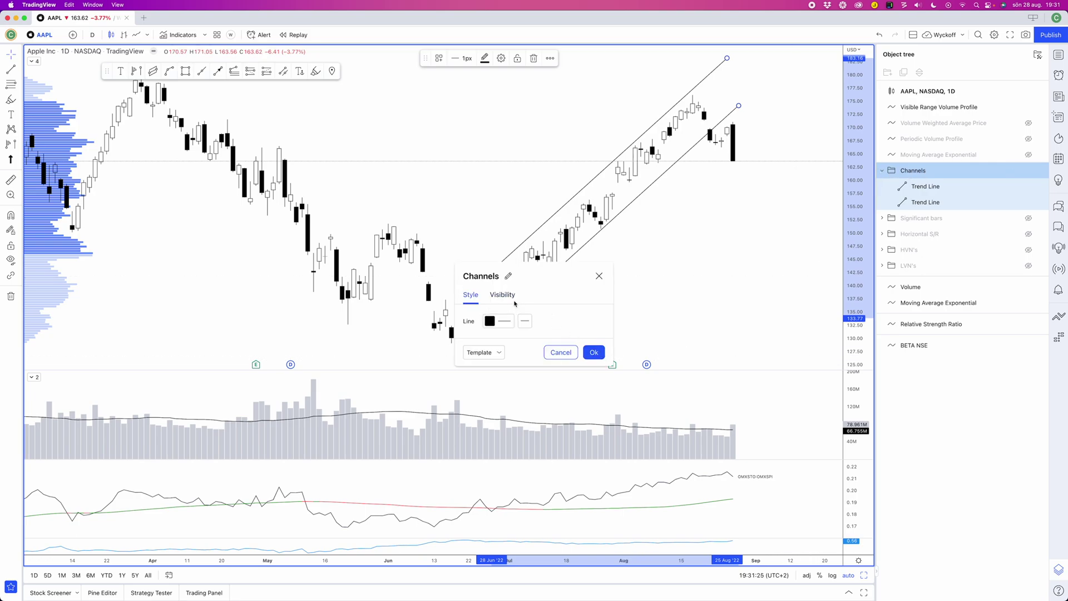
left_click(503, 295)
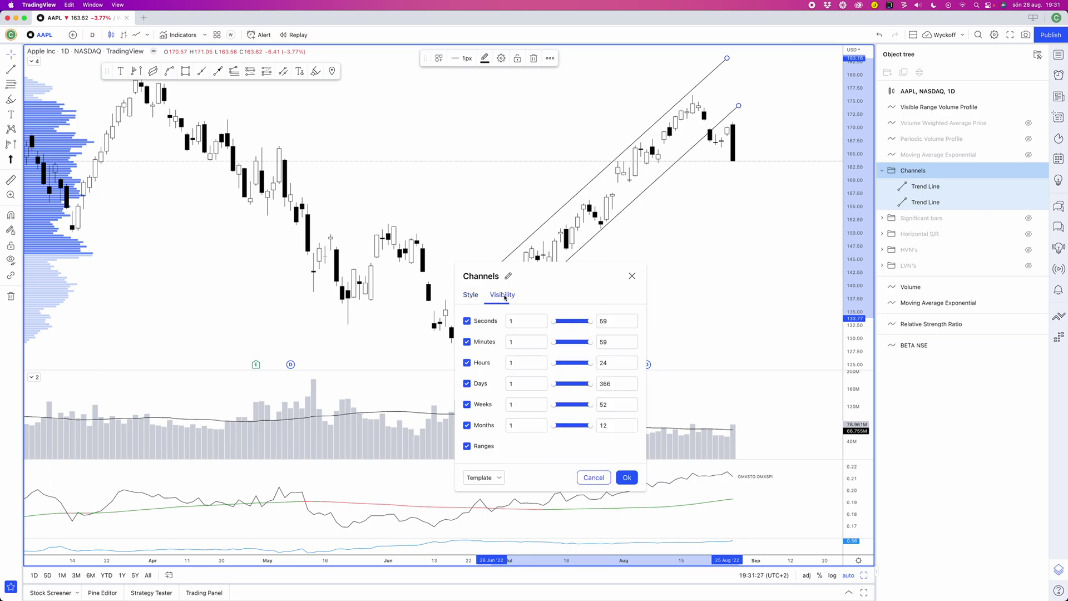
left_click(471, 296)
left_click(508, 326)
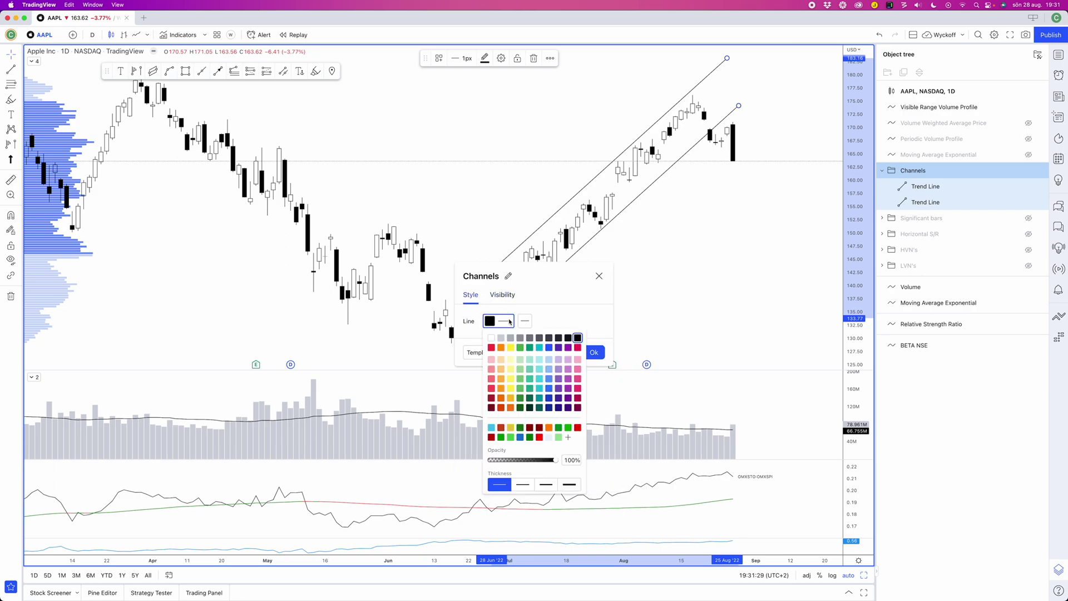
left_click(530, 348)
left_click(549, 348)
left_click(578, 338)
left_click(591, 323)
left_click(593, 352)
double_click(632, 207)
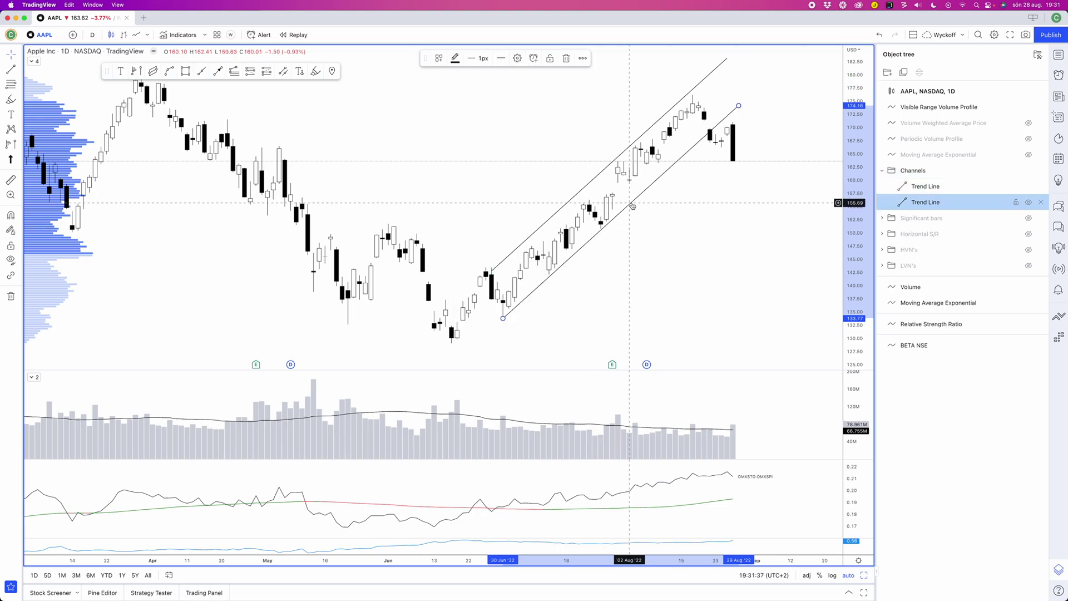
left_click(461, 237)
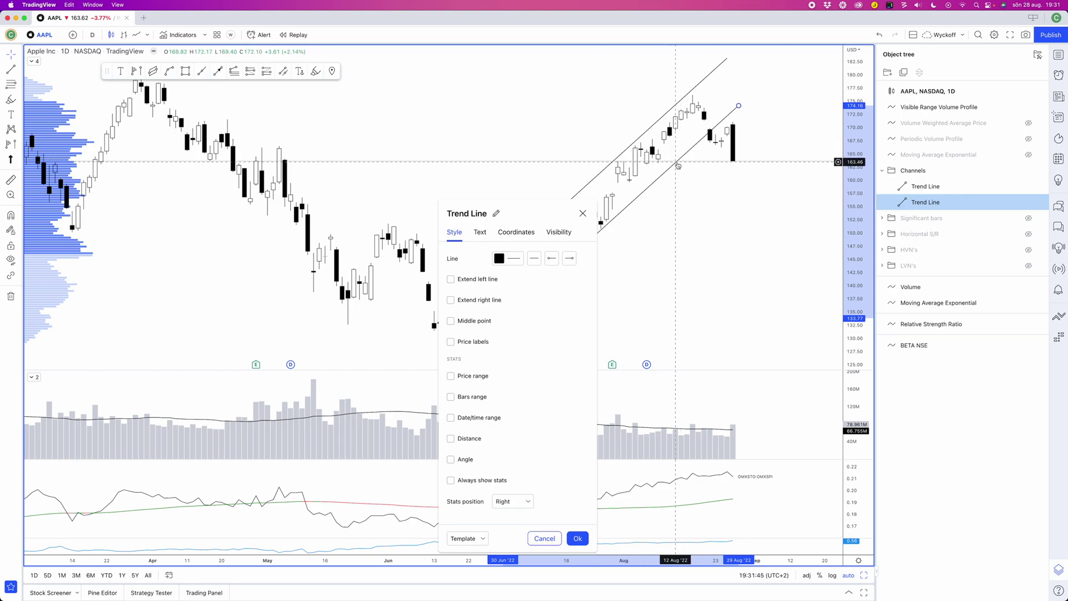
key("Escape")
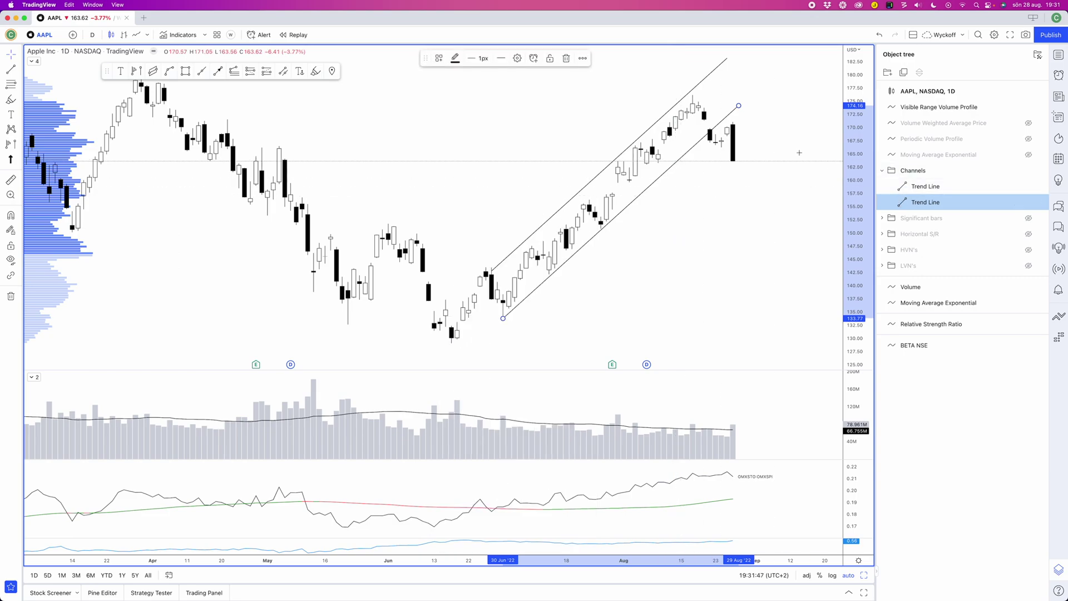
left_click(641, 139, "super")
right_click(640, 138)
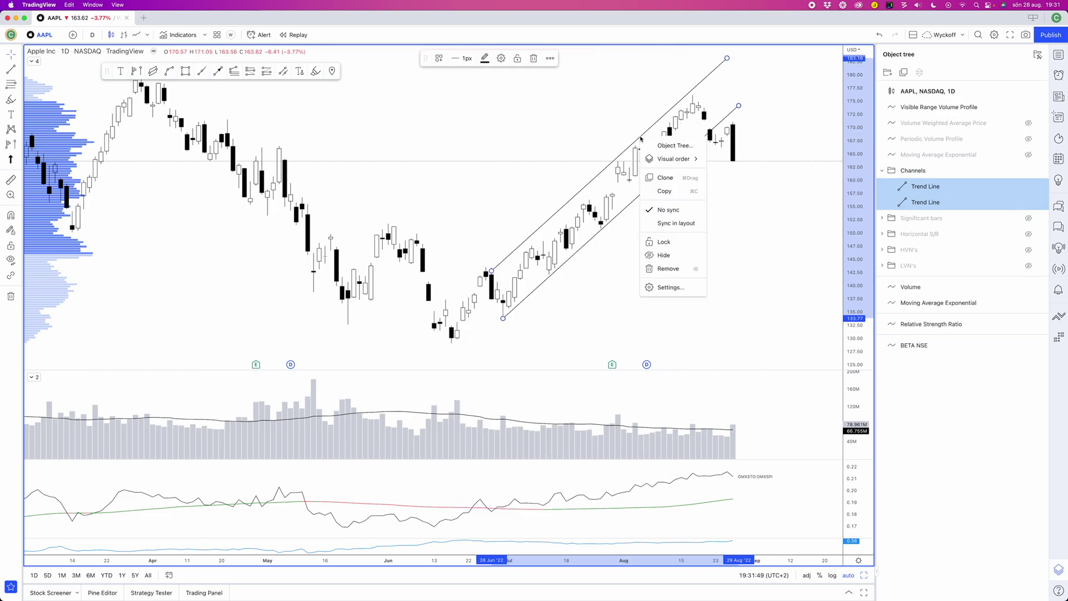
left_click(669, 287)
left_click(506, 322)
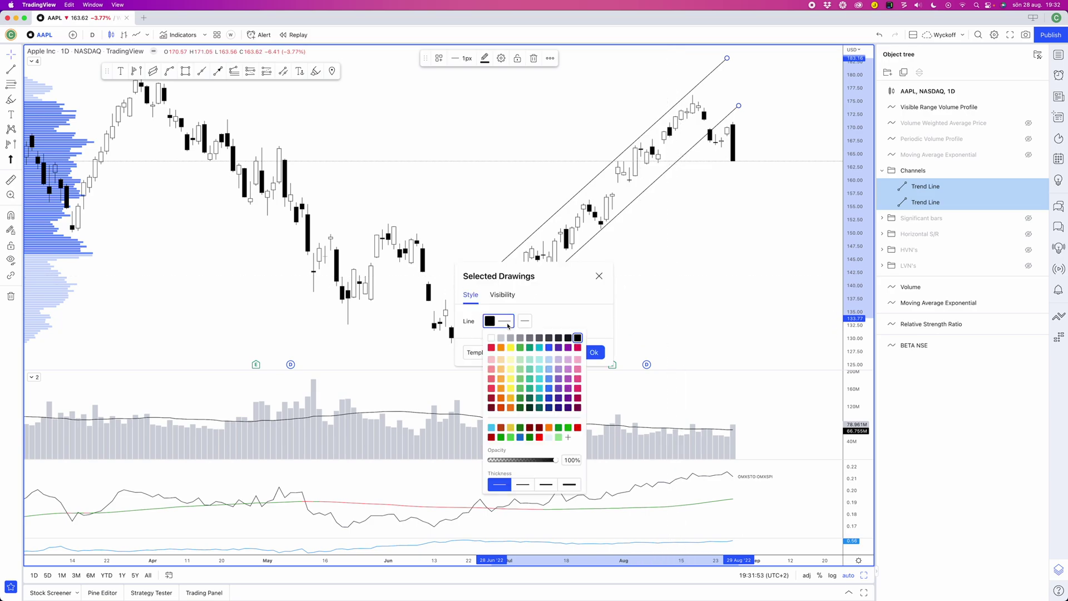
left_click(558, 347)
left_click(585, 318)
left_click(560, 352)
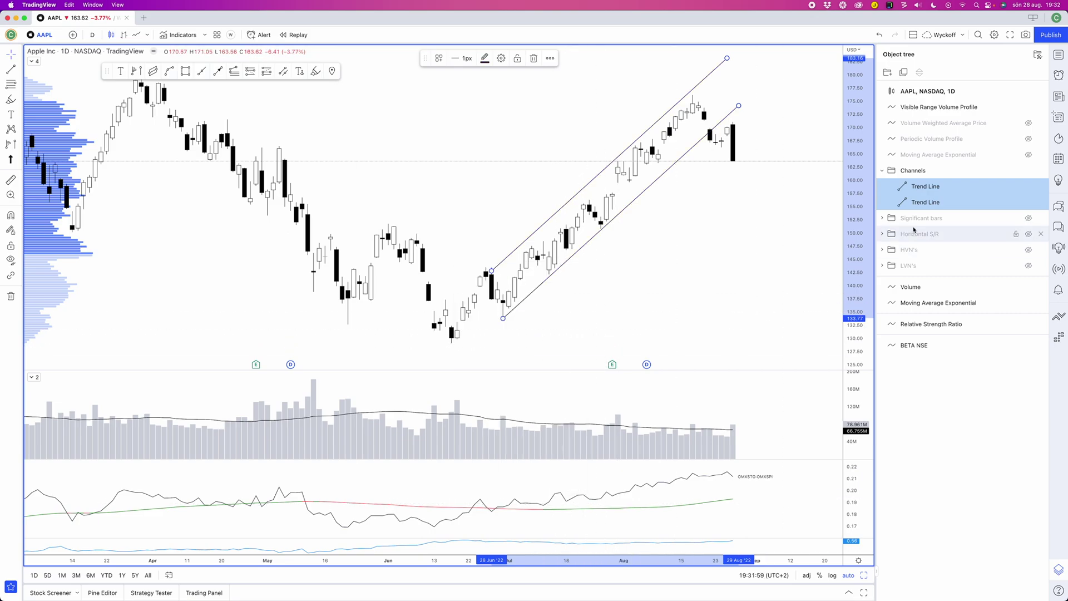
- Unhide the Significant bars, Horizontal S/R, HVN's and LVN's folders
left_click(1028, 218)
left_click(1028, 233)
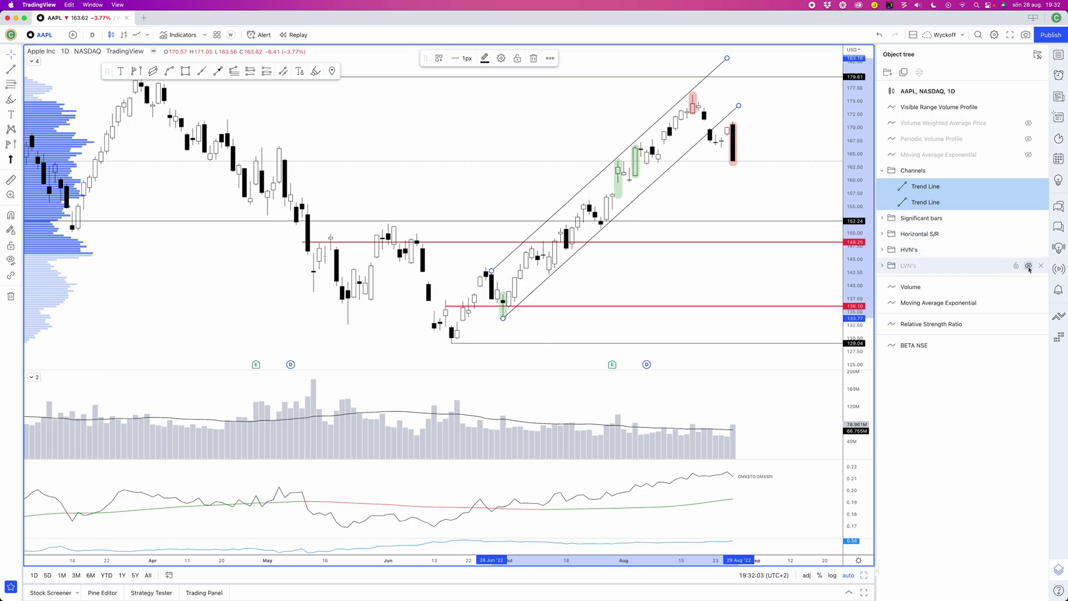
left_click(1028, 250)
left_click(1028, 265)
- Collapse Channels, group all five folders together, then undo the grouping
left_click(956, 172)
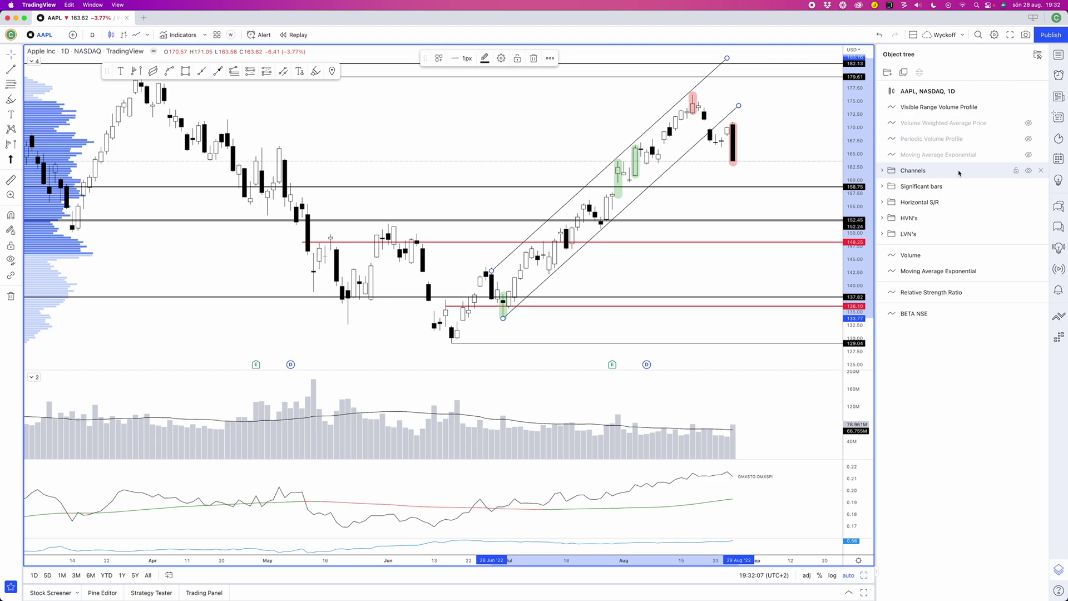
left_click(958, 173)
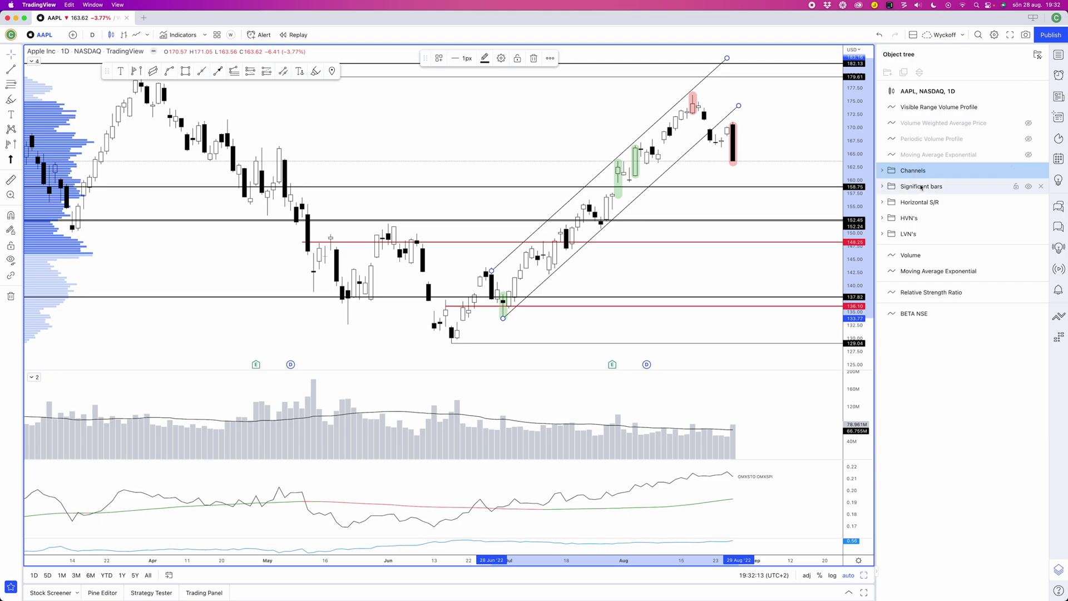
left_click(926, 234, "shift")
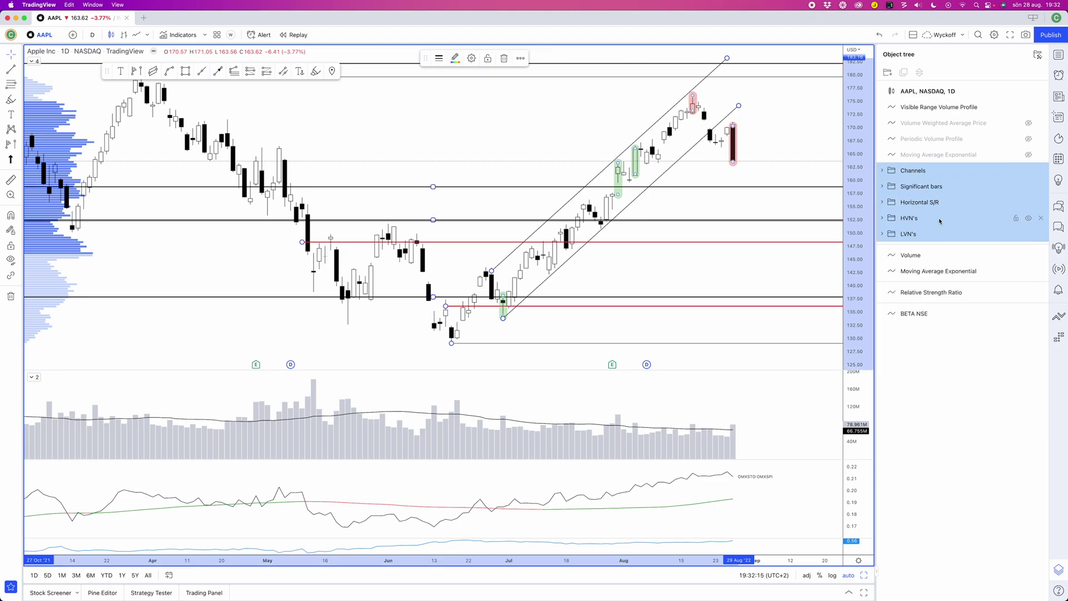
left_click(887, 74)
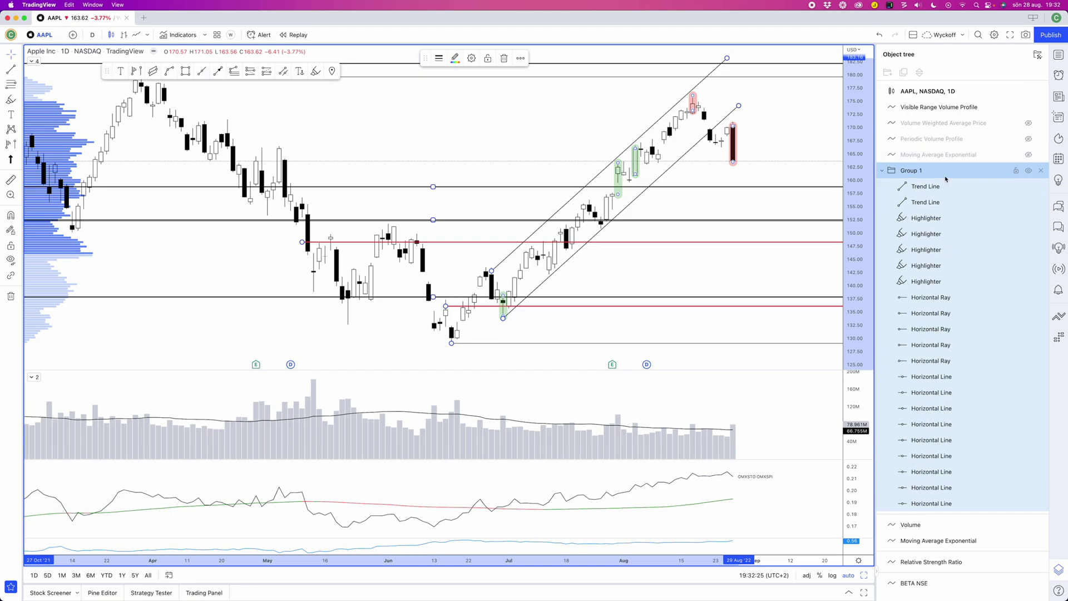
key("super+z")
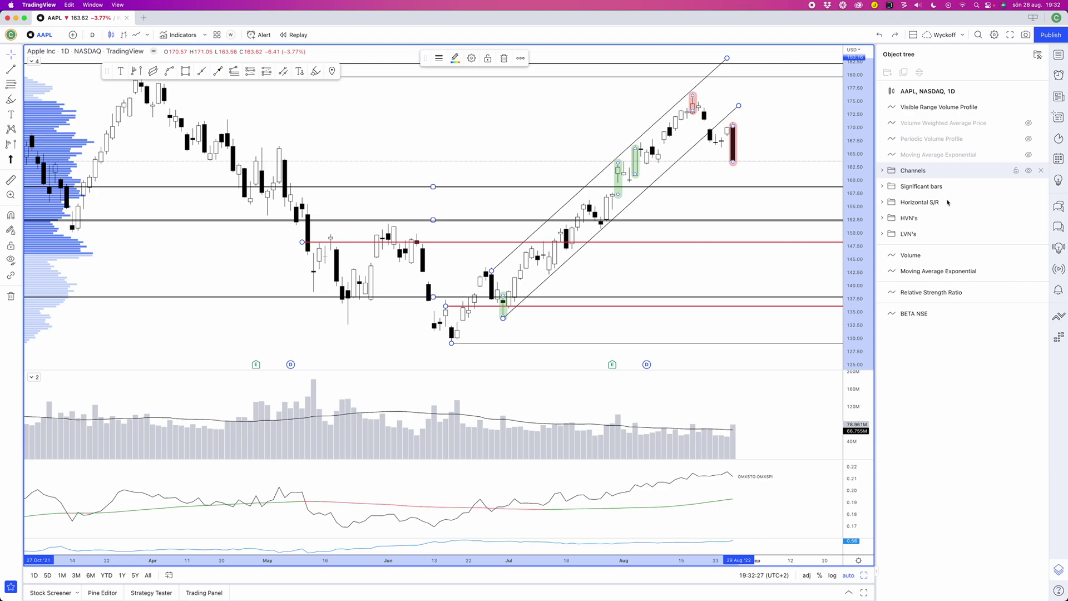
- Zoom out, widen the chart area, and pan candles left to leave empty space through October
scroll(868, 118, "down", 5)
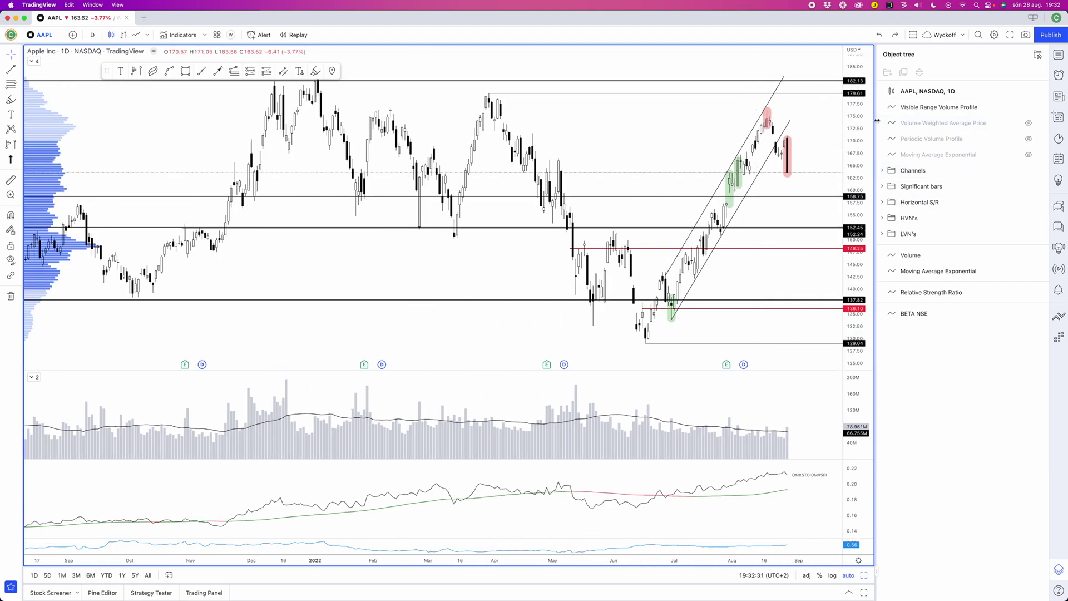
left_click_drag(889, 121, 890, 120)
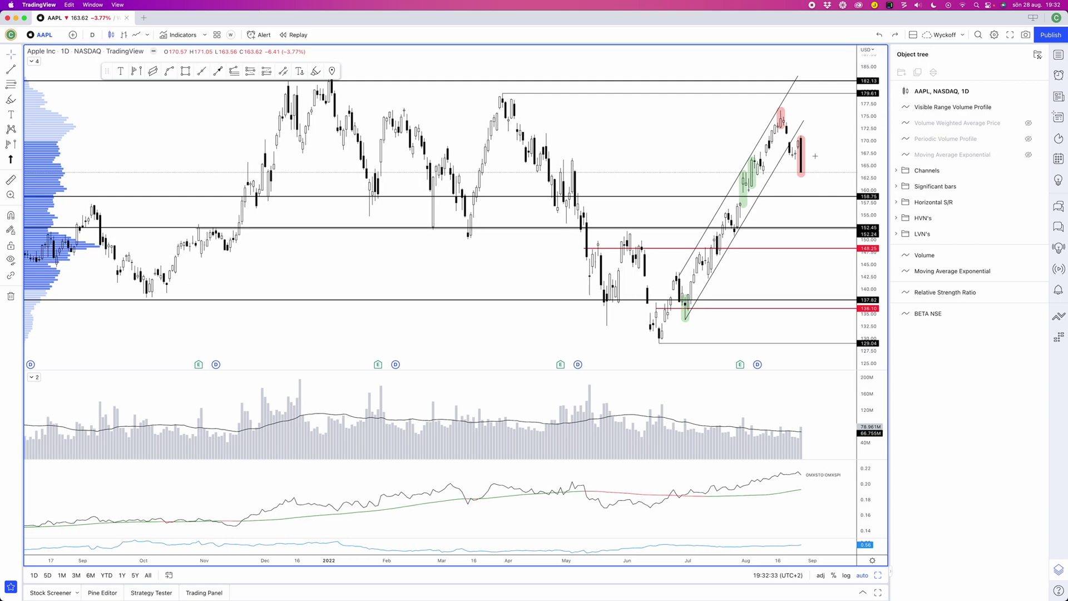
left_click_drag(814, 155, 731, 201)
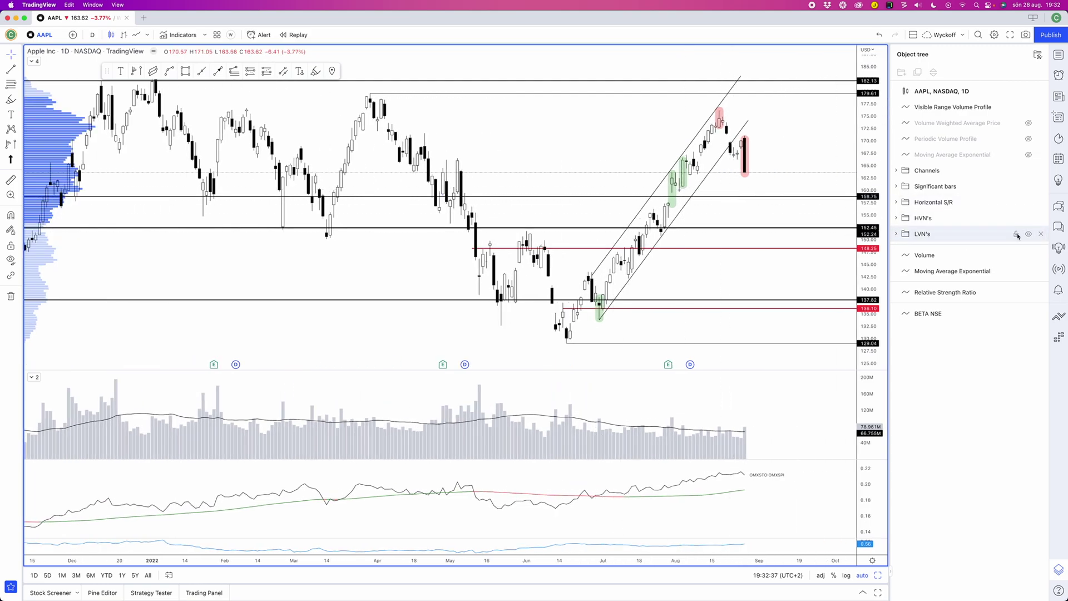